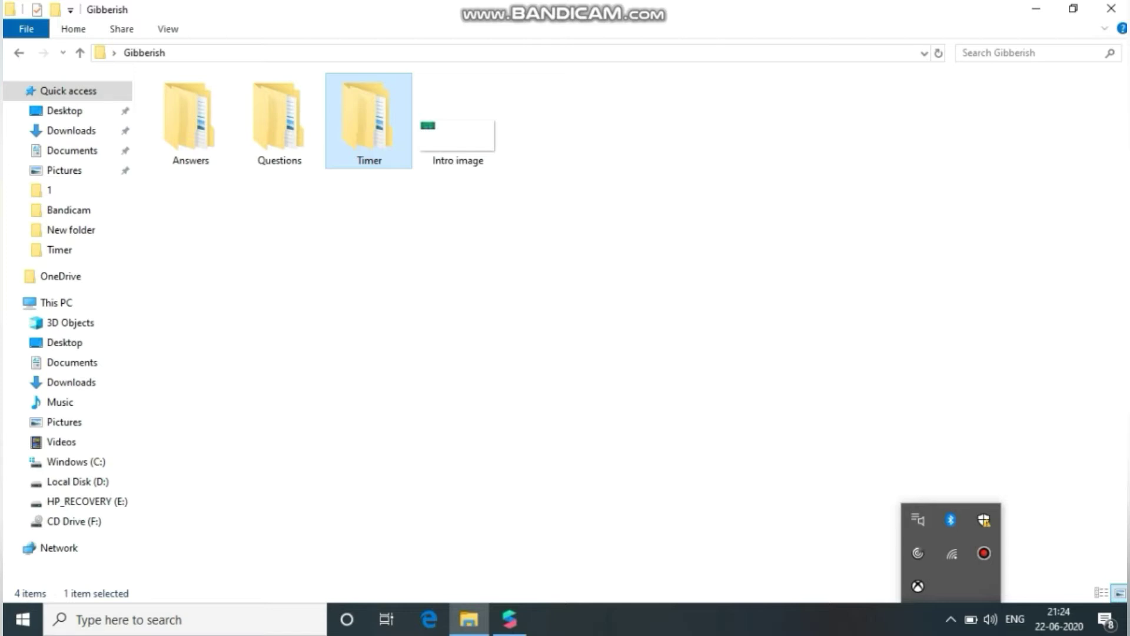
Step: Look through the question images in the Questions folder's subfolder 1 and the neighbouring Timer folder's countdown images
double_click(279, 124)
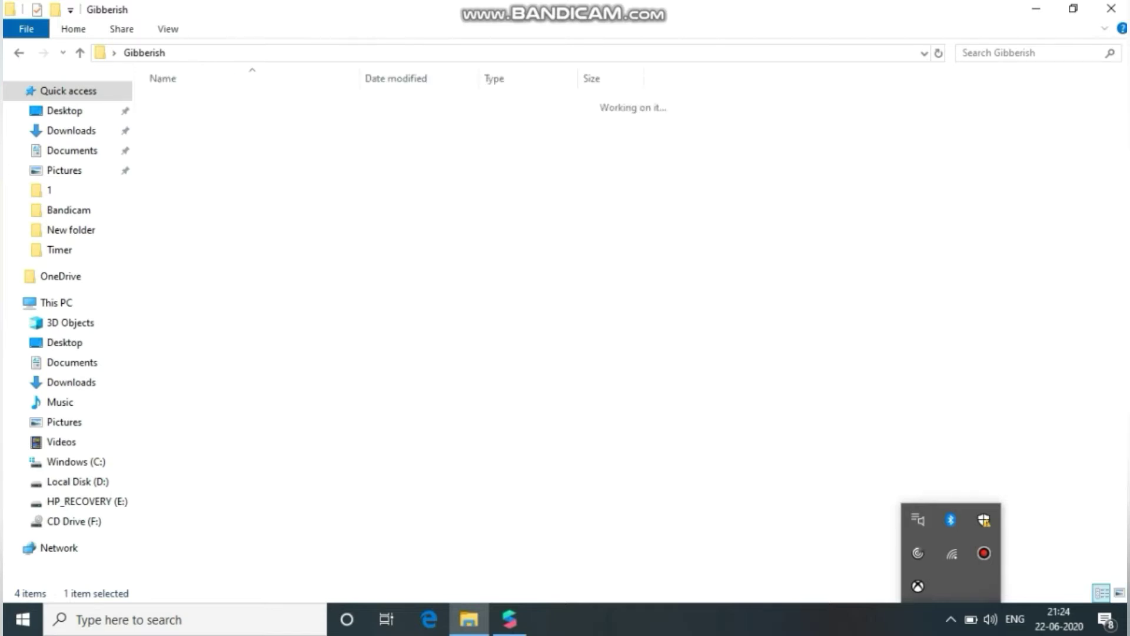
double_click(169, 100)
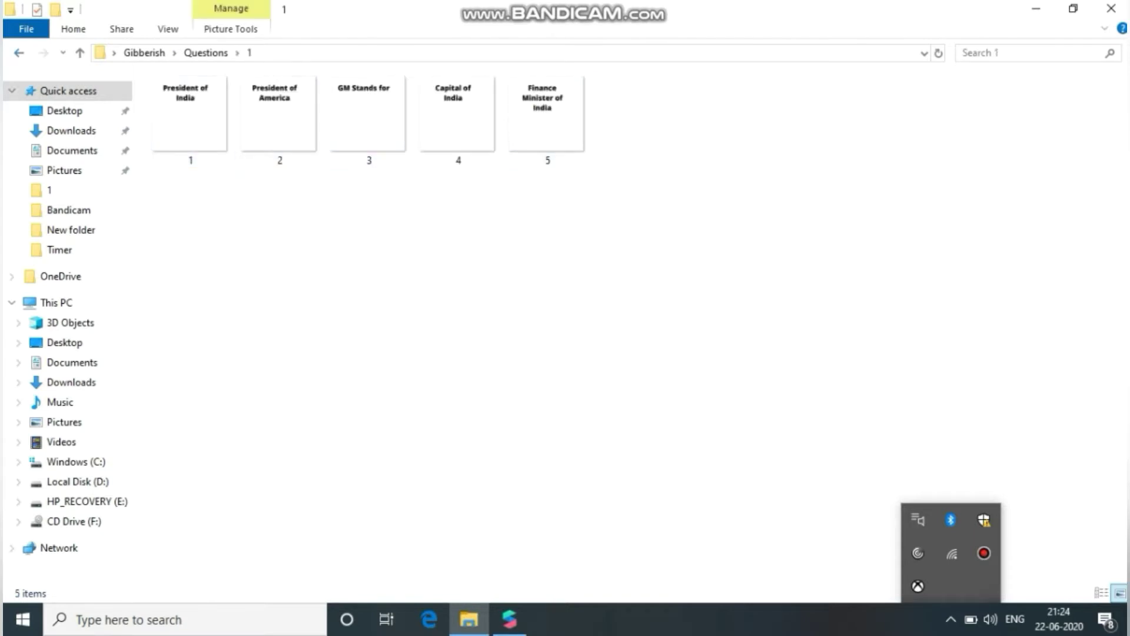
key("alt+Left")
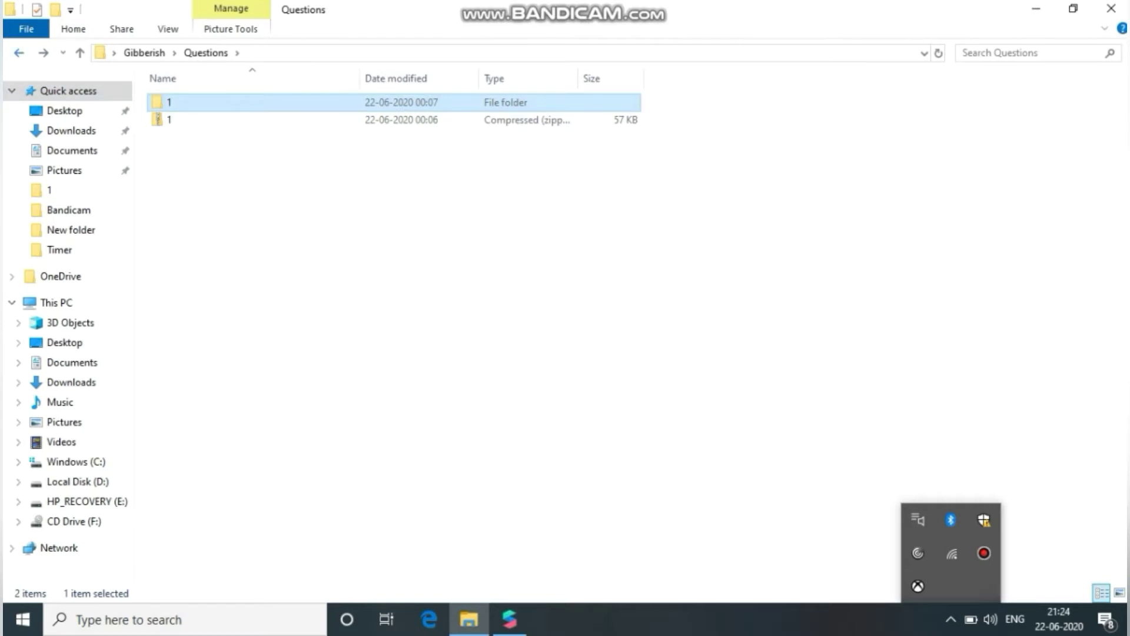
left_click(19, 53)
left_click(19, 53)
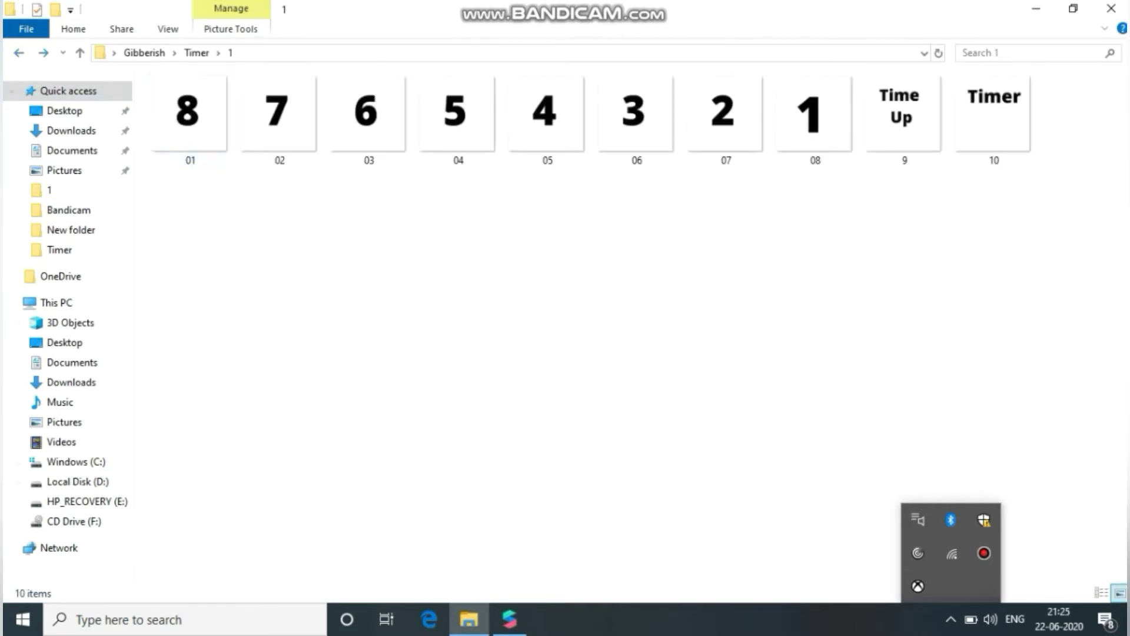
key("alt+Left")
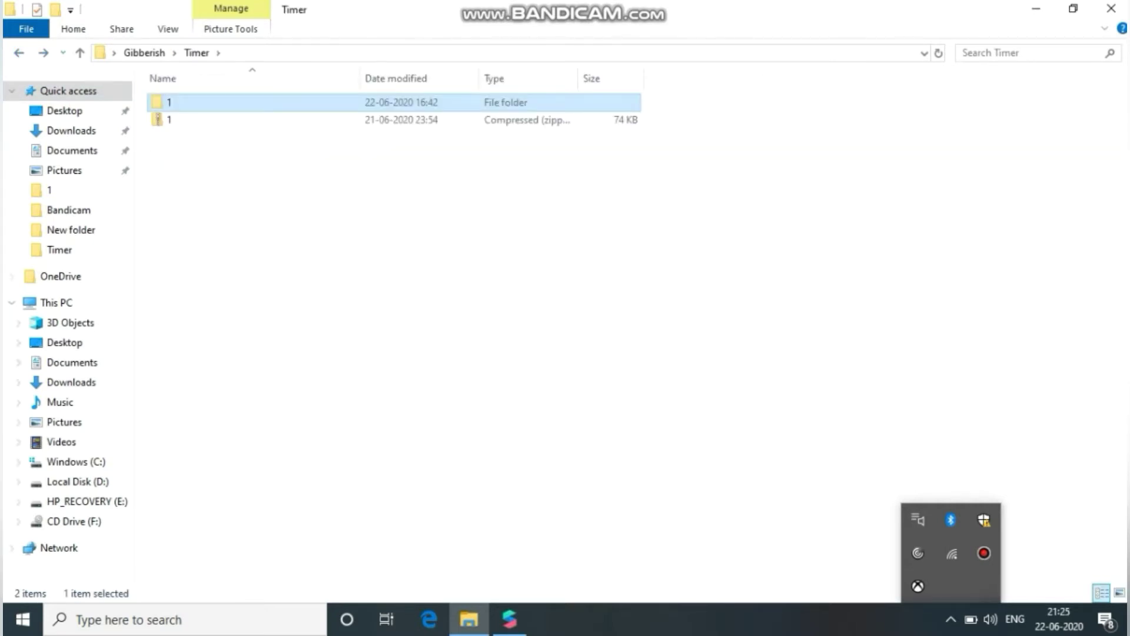
left_click(145, 53)
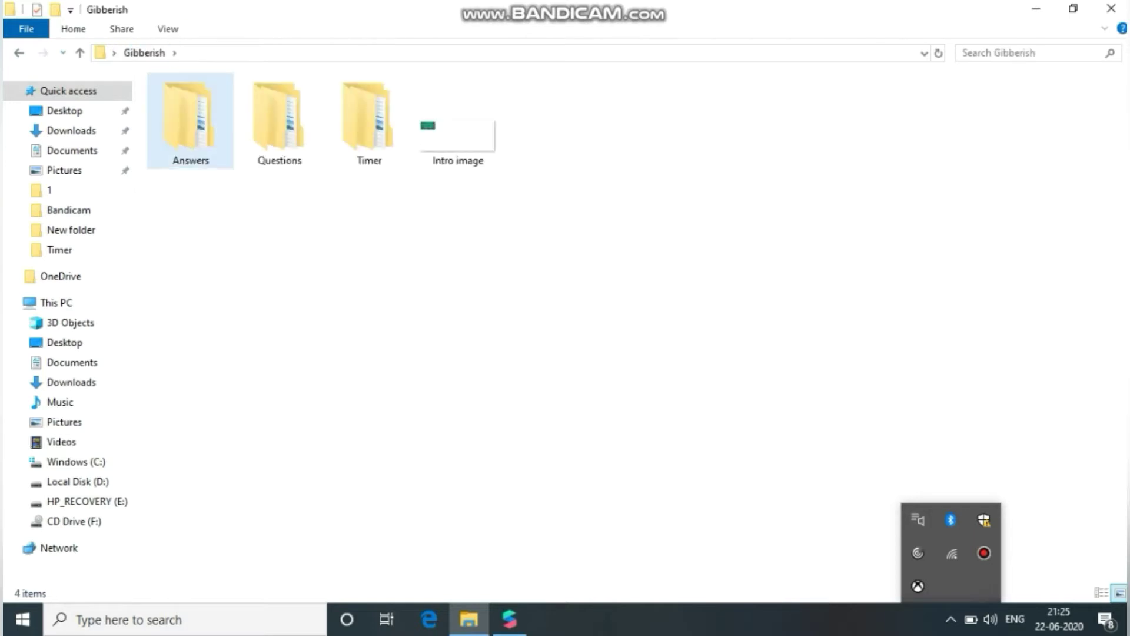
Step: Look through the answer images in subfolder 1 of the Answers folder
double_click(191, 102)
double_click(190, 102)
left_click(191, 102)
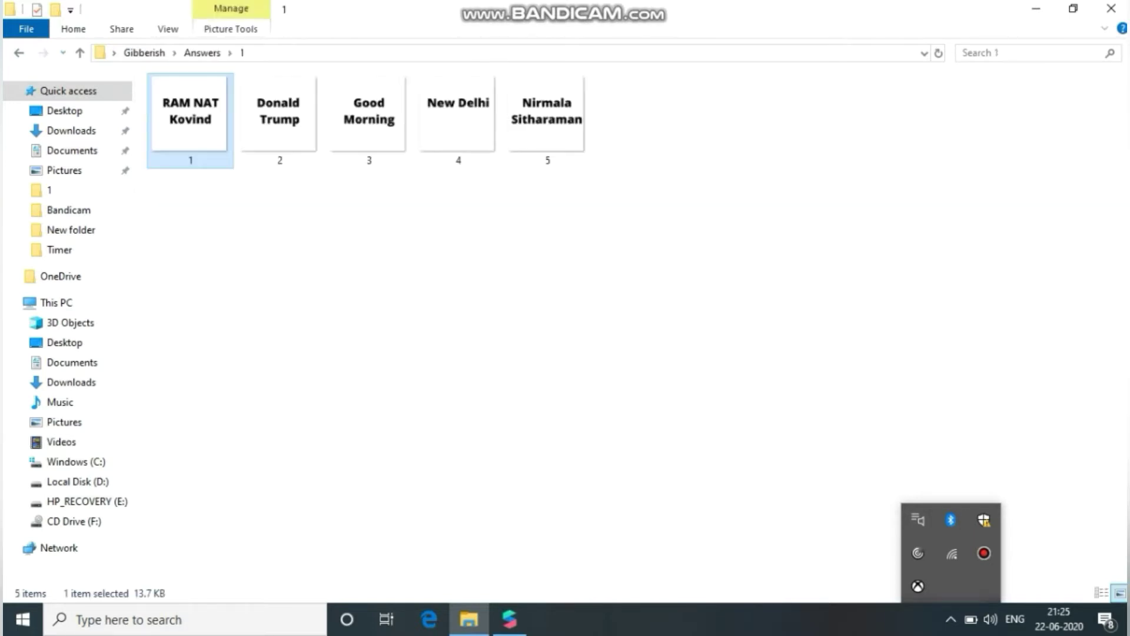
left_click(19, 52)
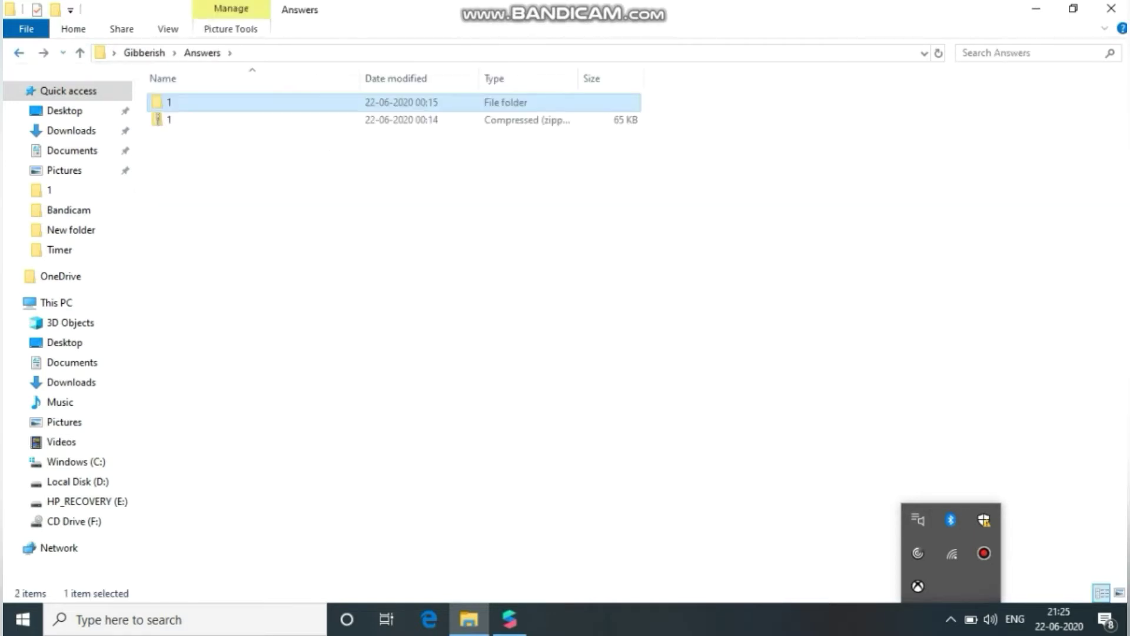
Step: Return to the Gibberish folder and examine the countdown images in subfolder 1 of the Timer folder
left_click(19, 52)
left_click(369, 122)
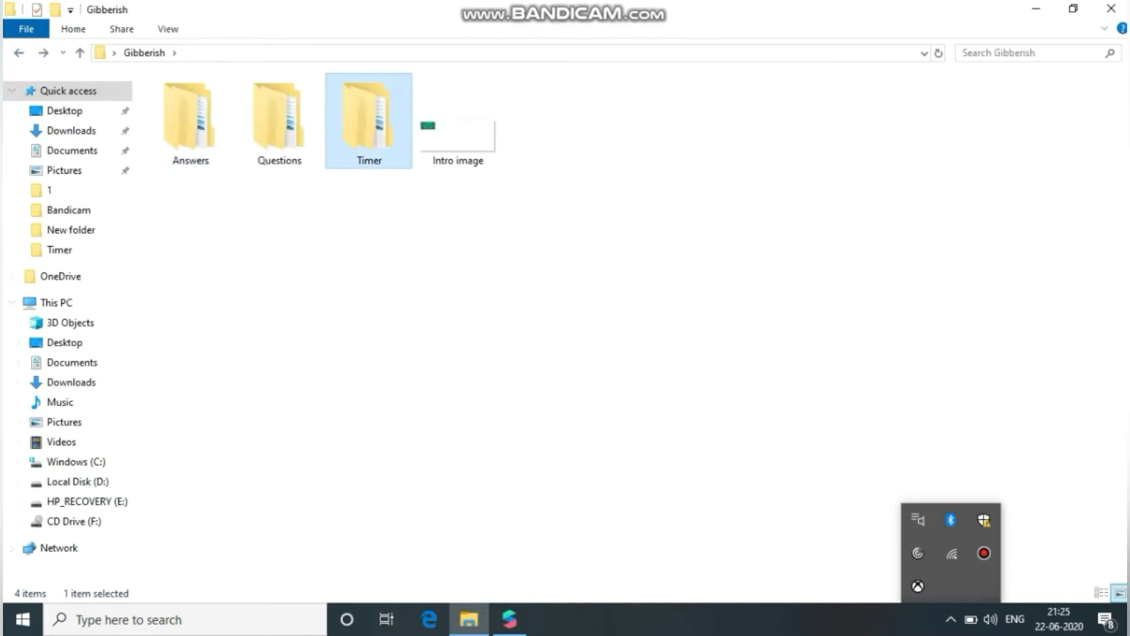
double_click(369, 106)
left_click(369, 103)
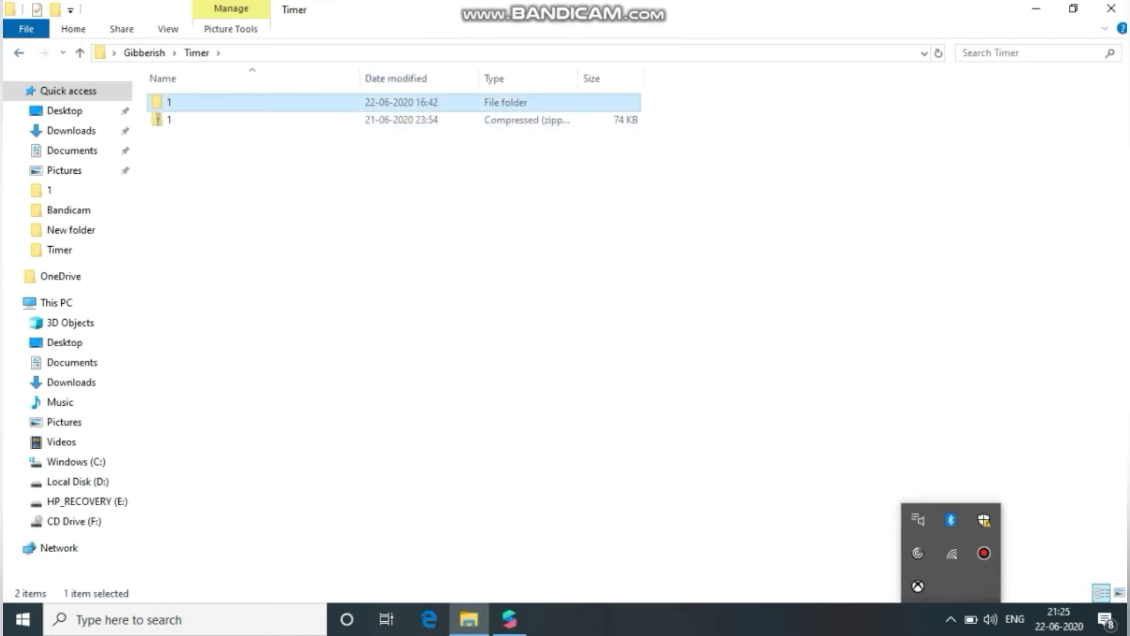
double_click(190, 102)
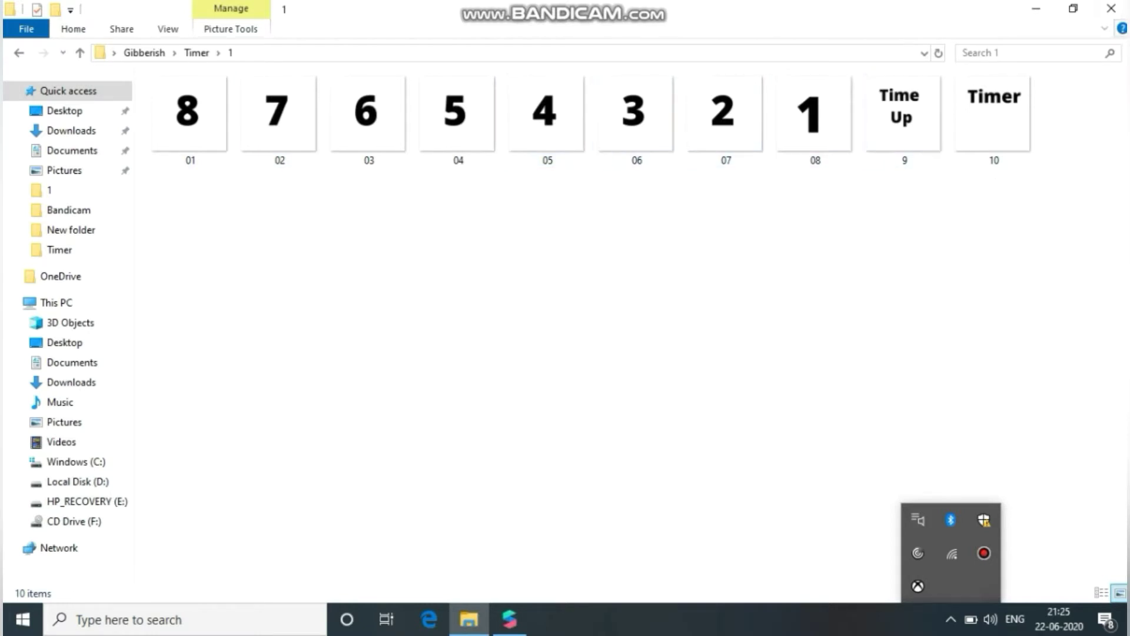
Step: Switch to Spark AR Studio and create a new blank project
left_click(1036, 9)
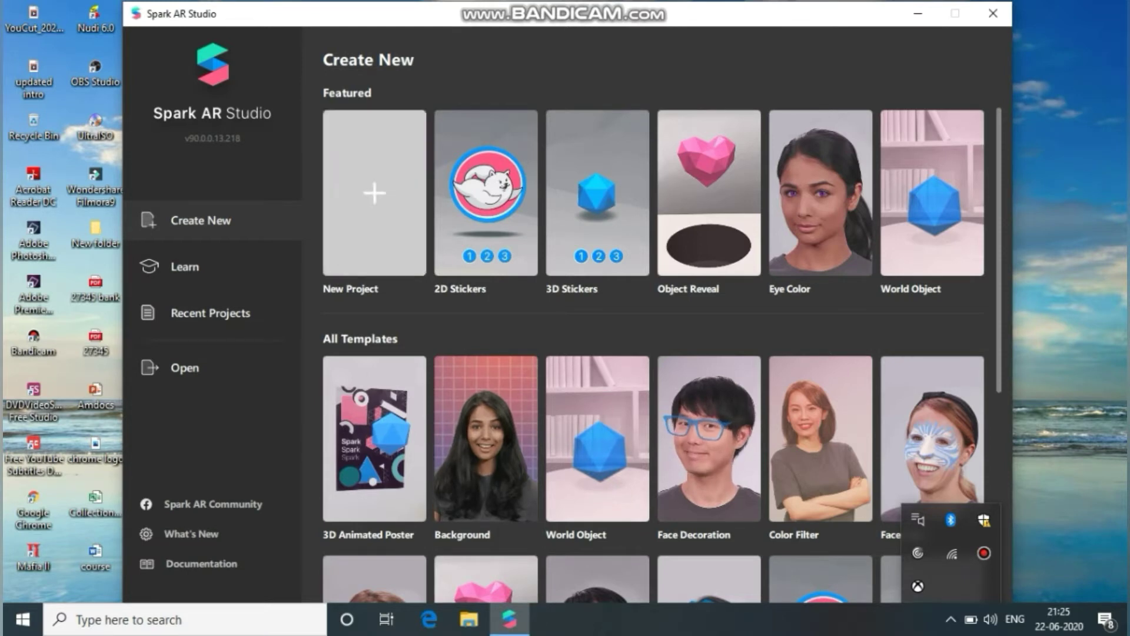
left_click(374, 194)
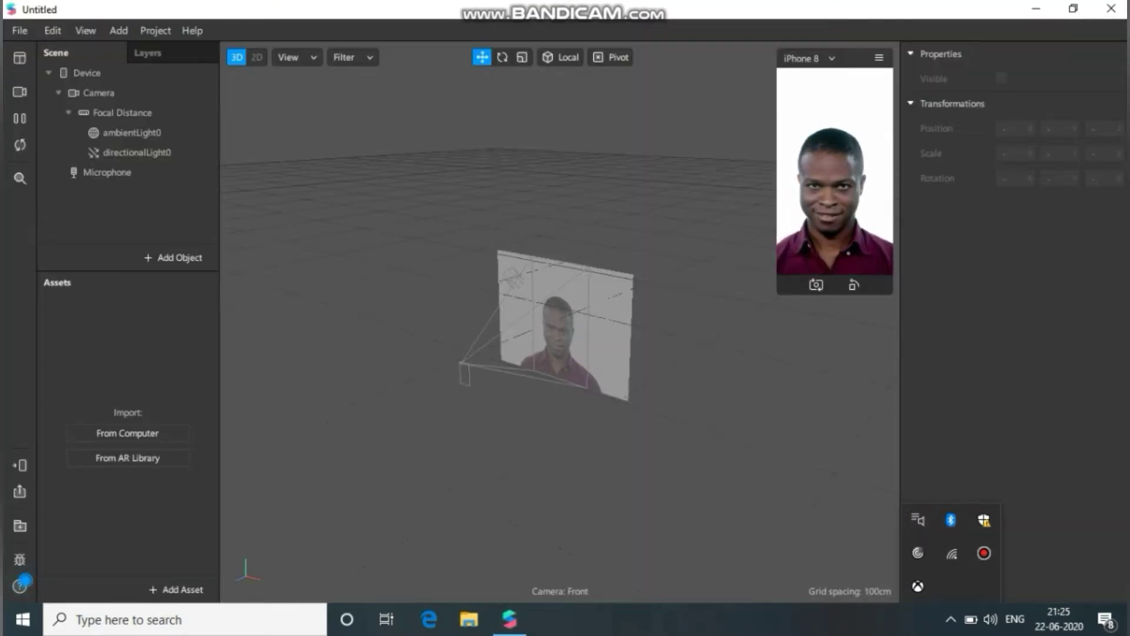
left_click(806, 58)
mouse_move(808, 61)
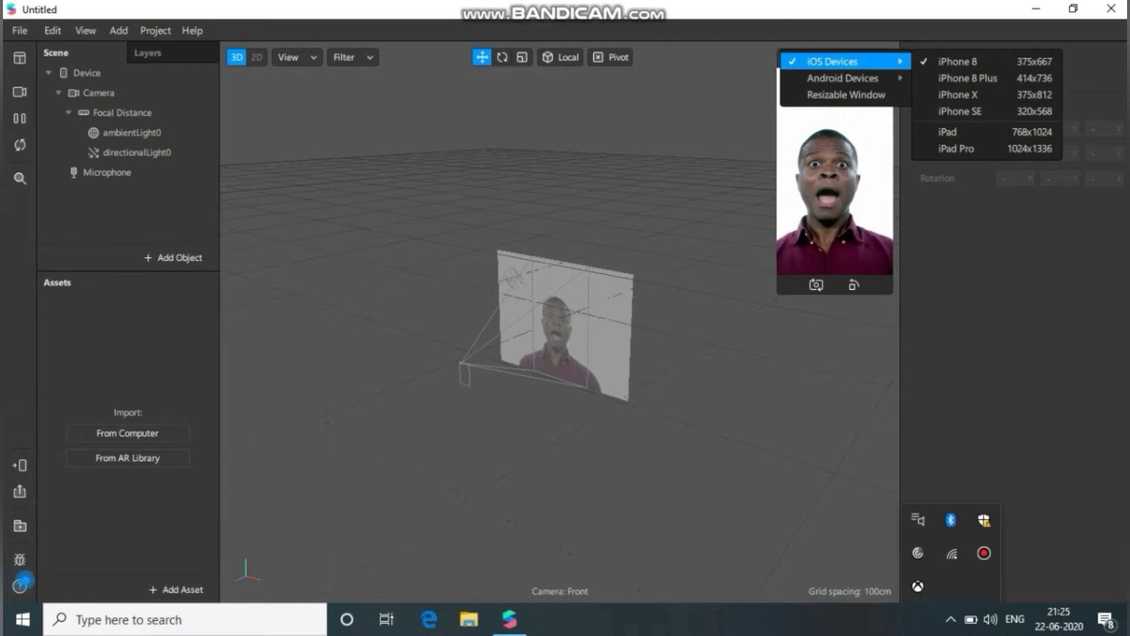
mouse_move(843, 78)
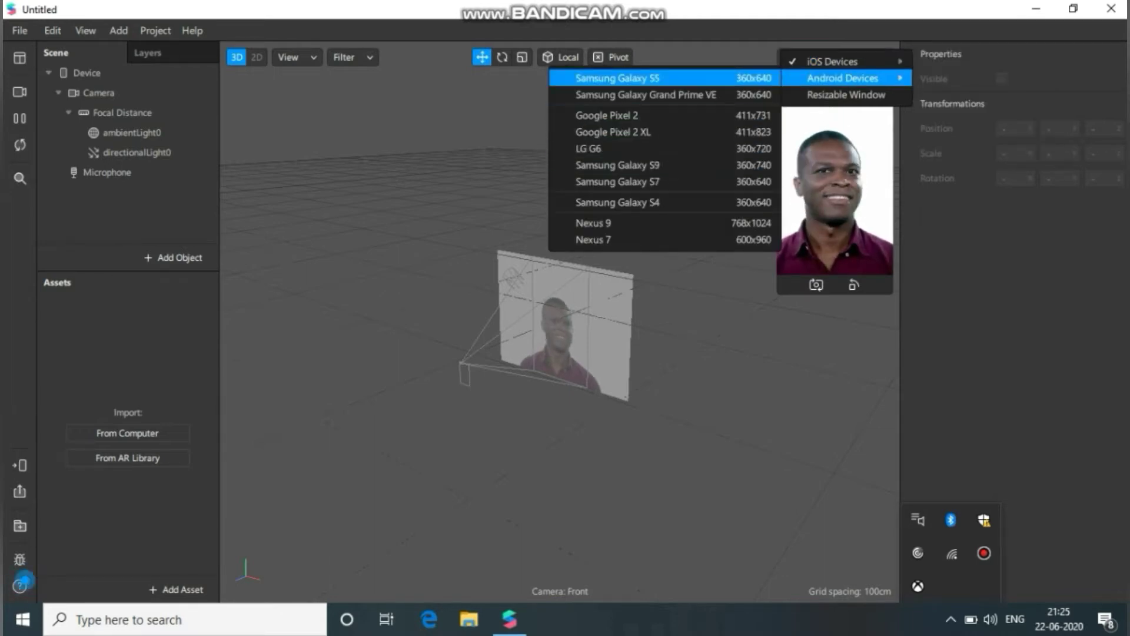
key("Escape")
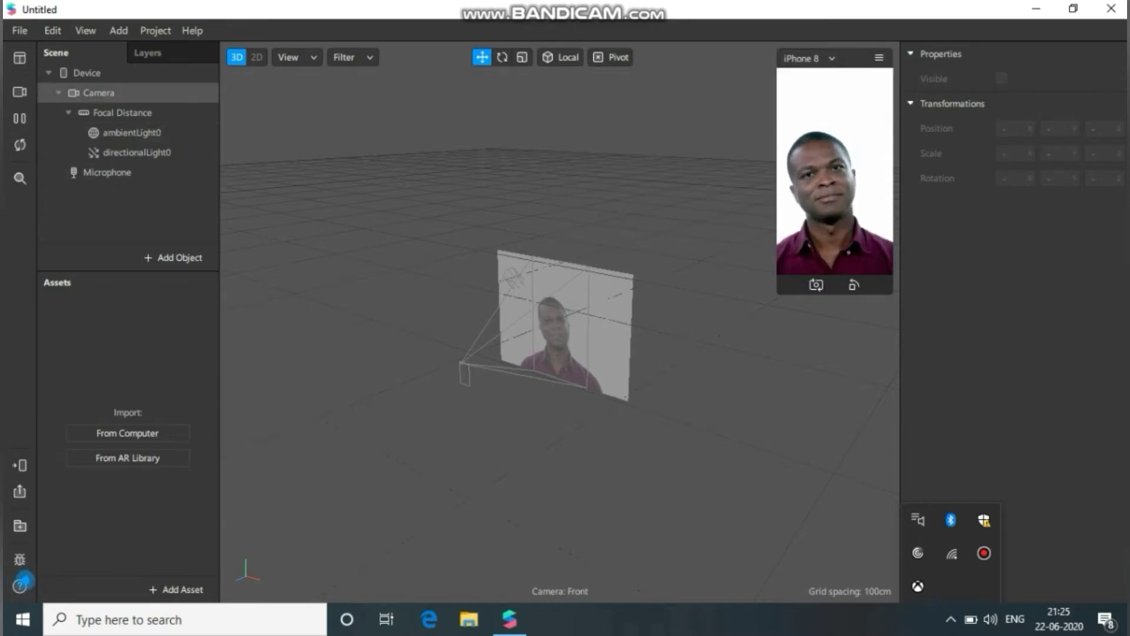
Step: Add a face tracker under the Camera in the scene
right_click(136, 95)
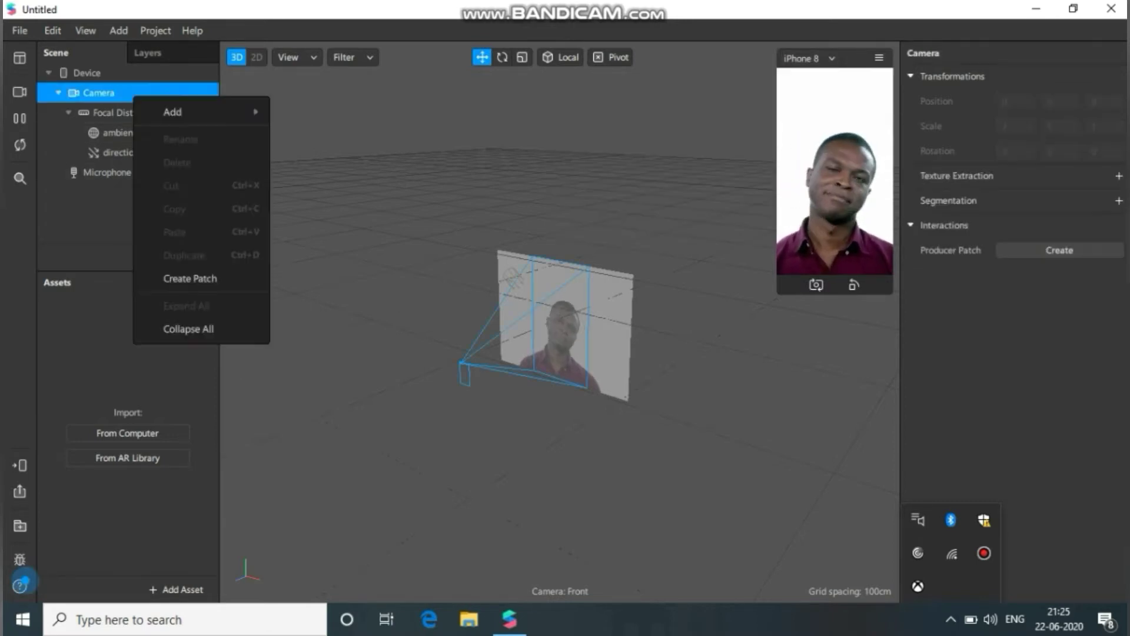
mouse_move(176, 112)
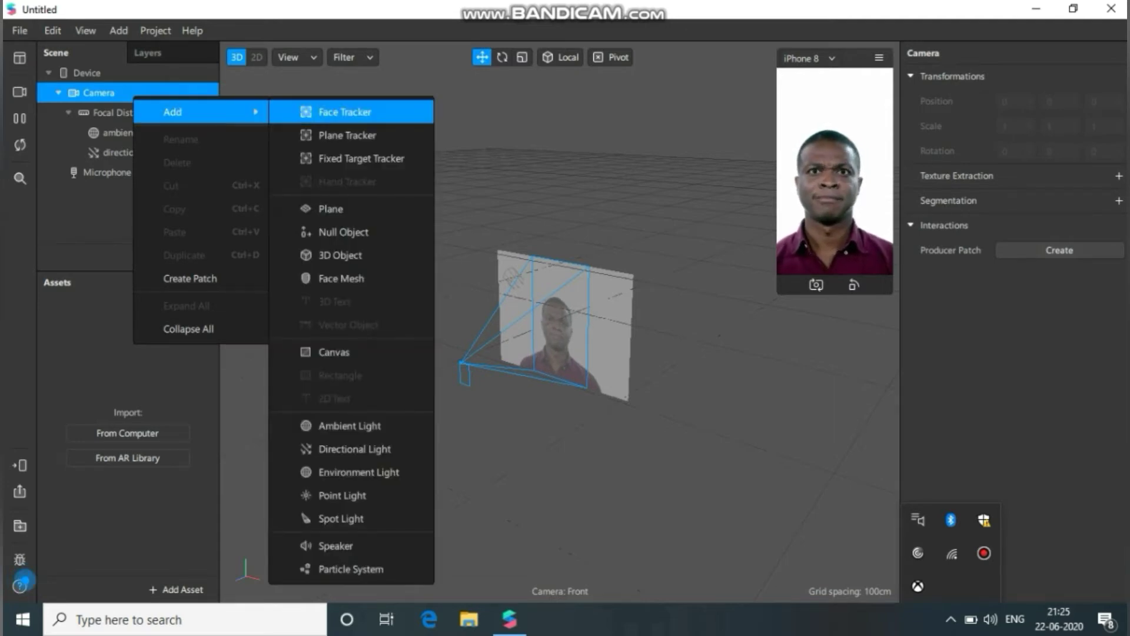
left_click(344, 112)
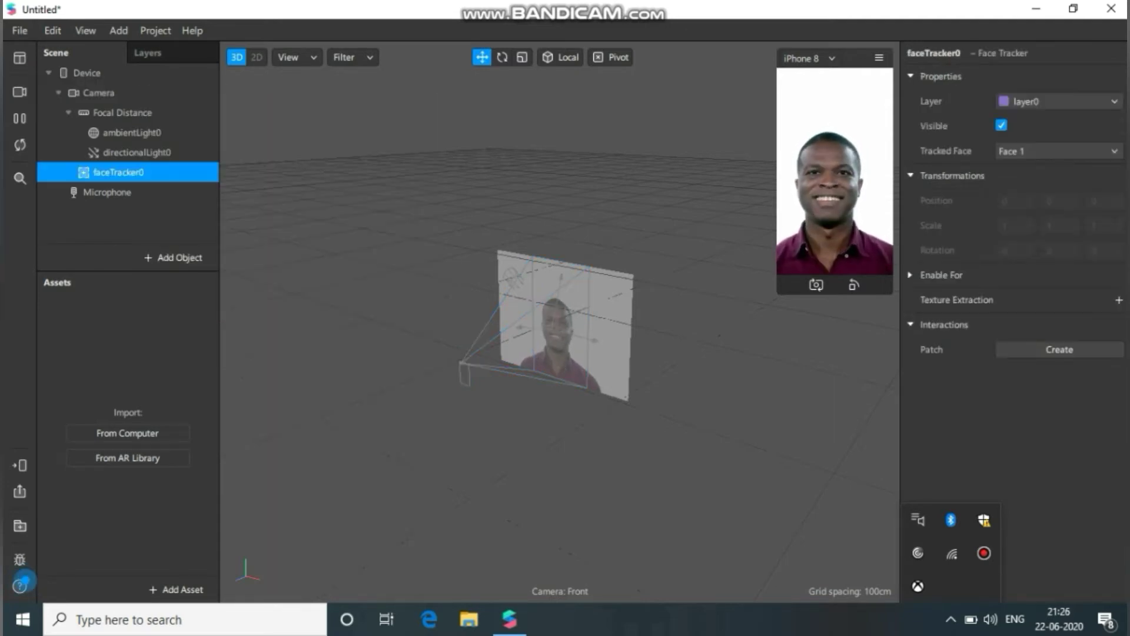
Step: Add a plane under the face tracker and name it "intro image"
right_click(192, 175)
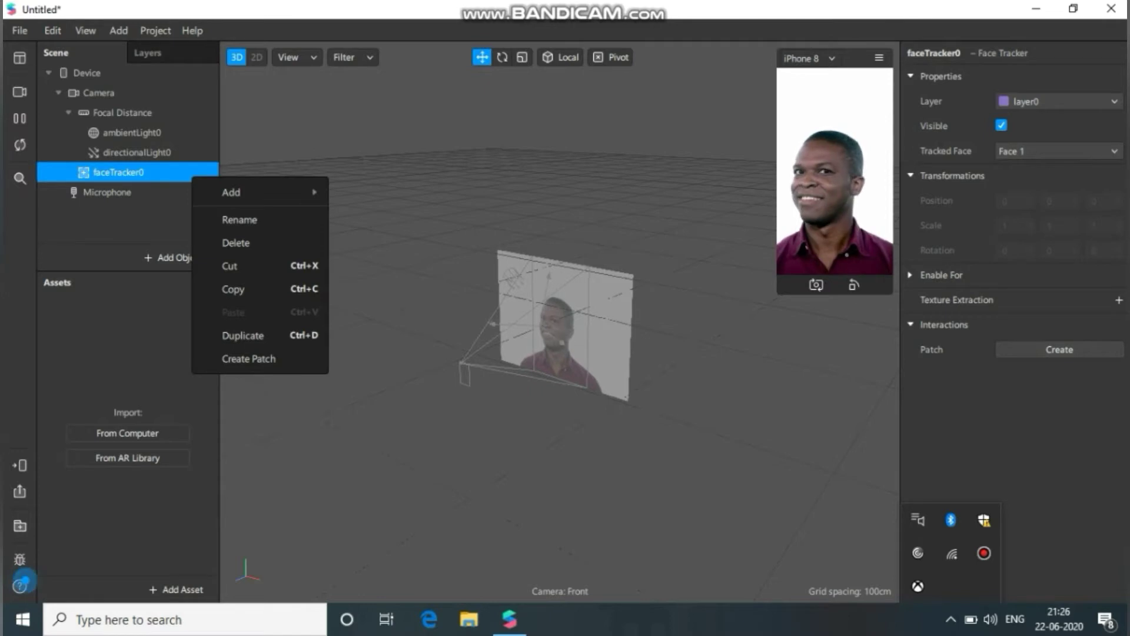
mouse_move(259, 192)
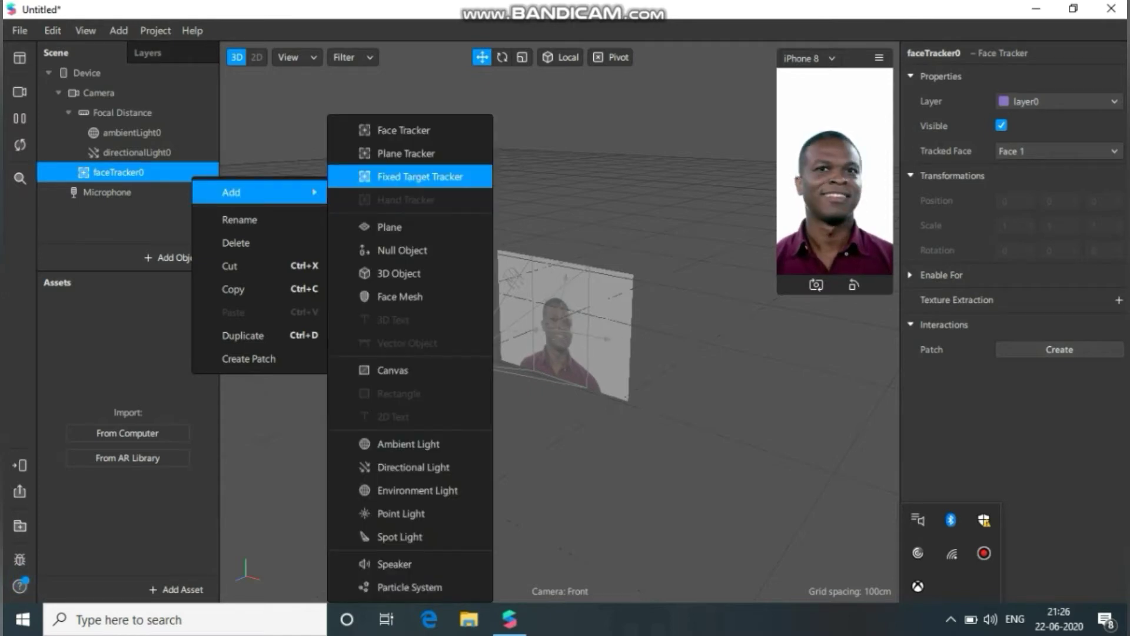
left_click(389, 226)
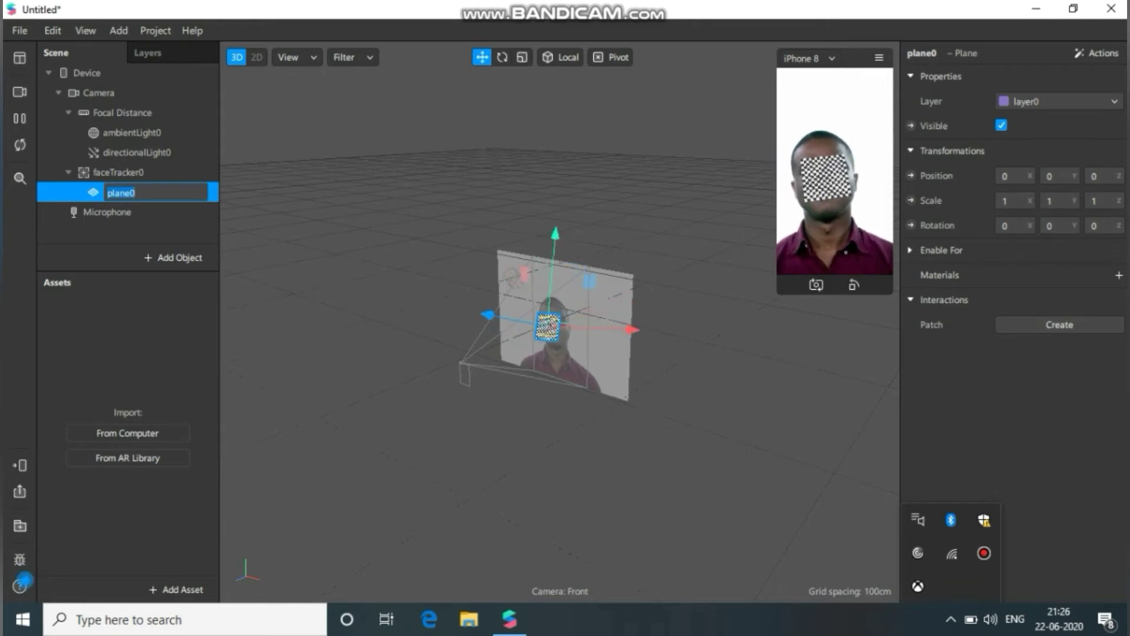
type("intro image")
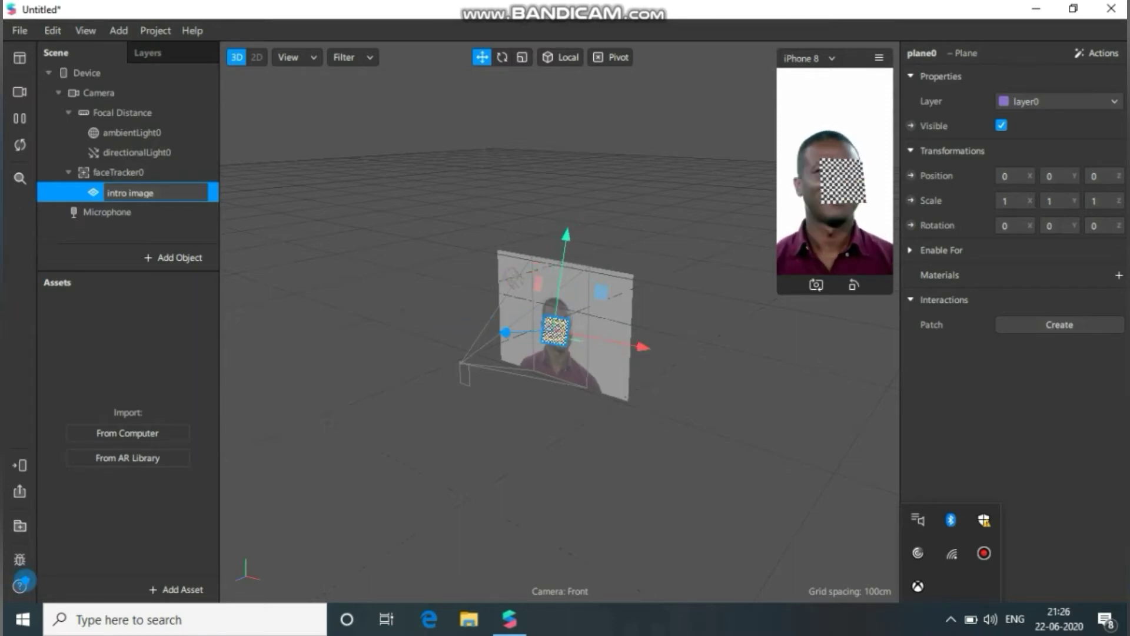
key("Return")
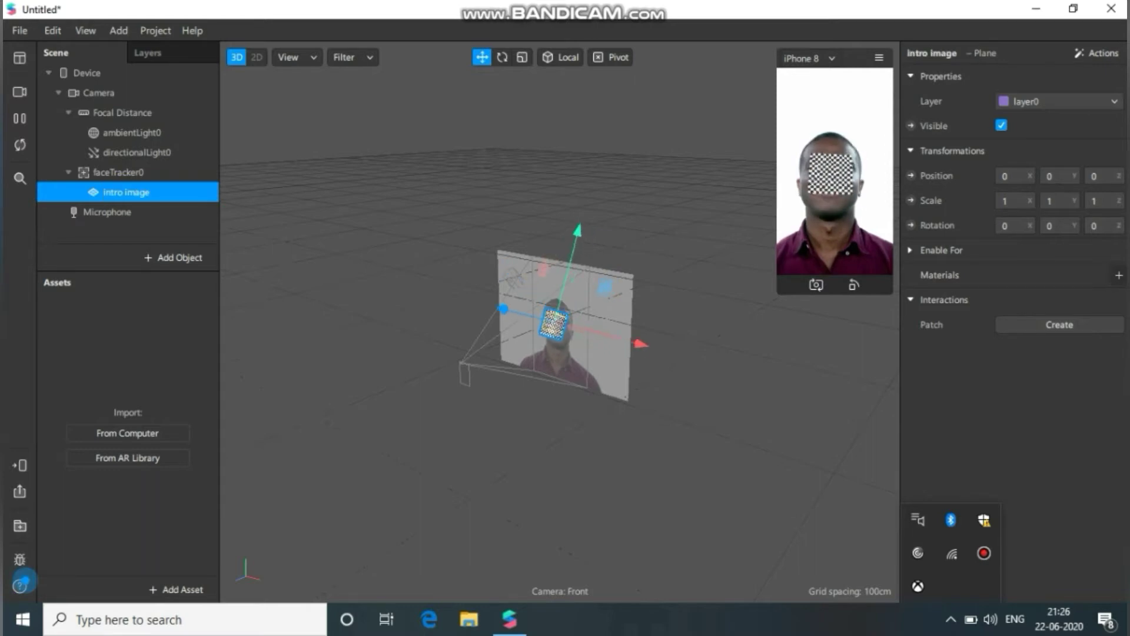
Step: Create a new material for the intro image plane and name it "intro image"
left_click(1118, 275)
double_click(102, 322)
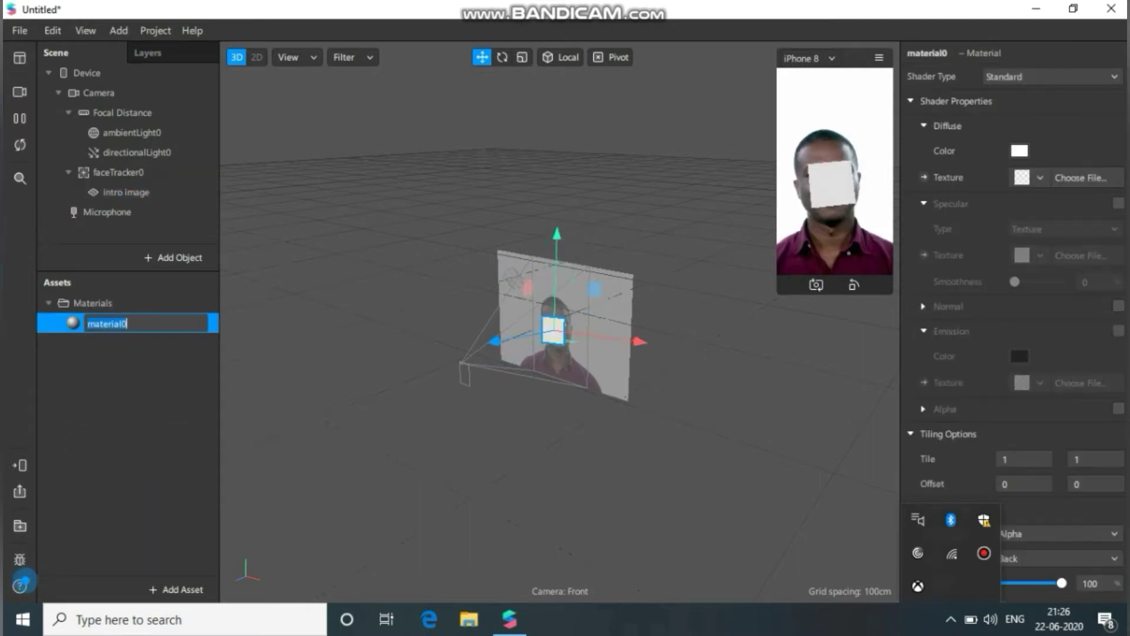
type("intr")
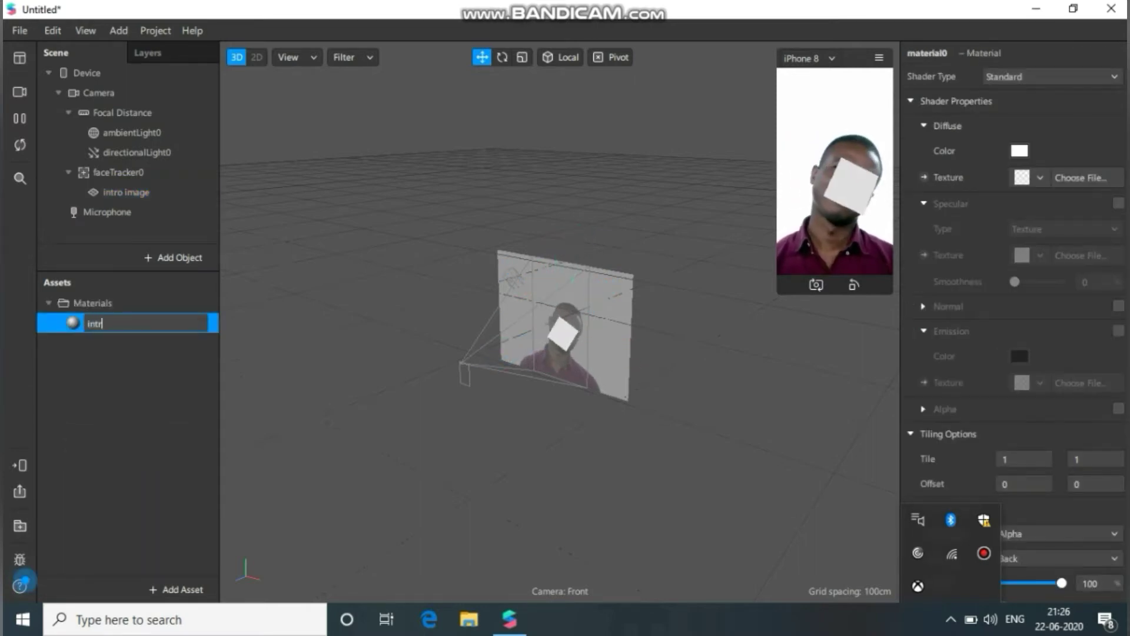
type("o image")
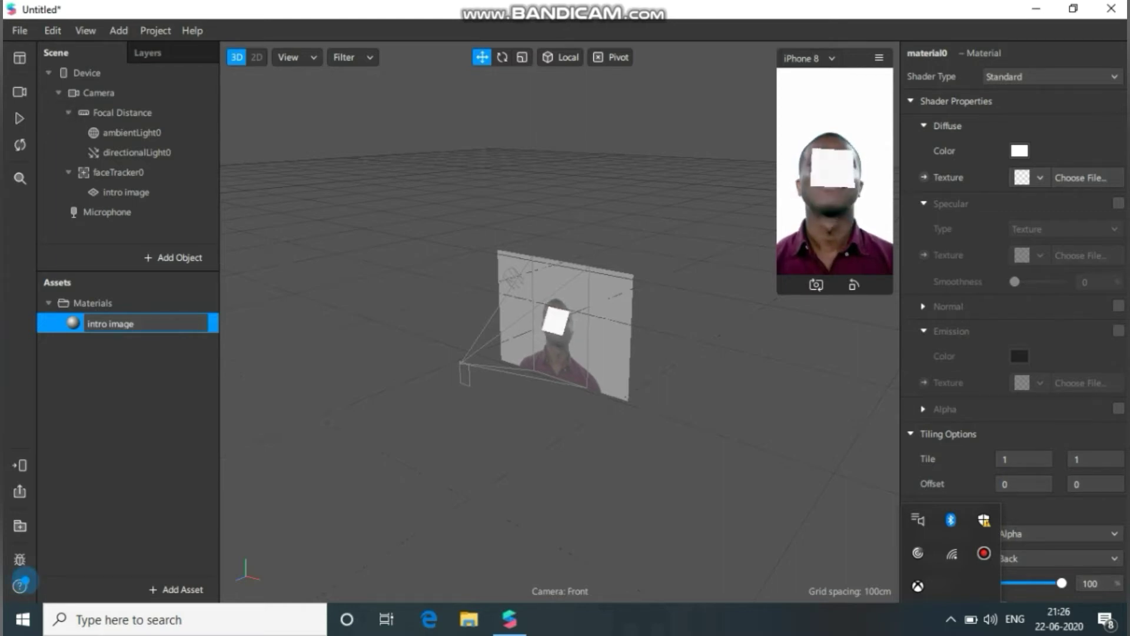
Step: With the preview video paused, raise the intro image plane above the head to about Y 0.134 and widen it to about 1.9 X scale
left_click(19, 118)
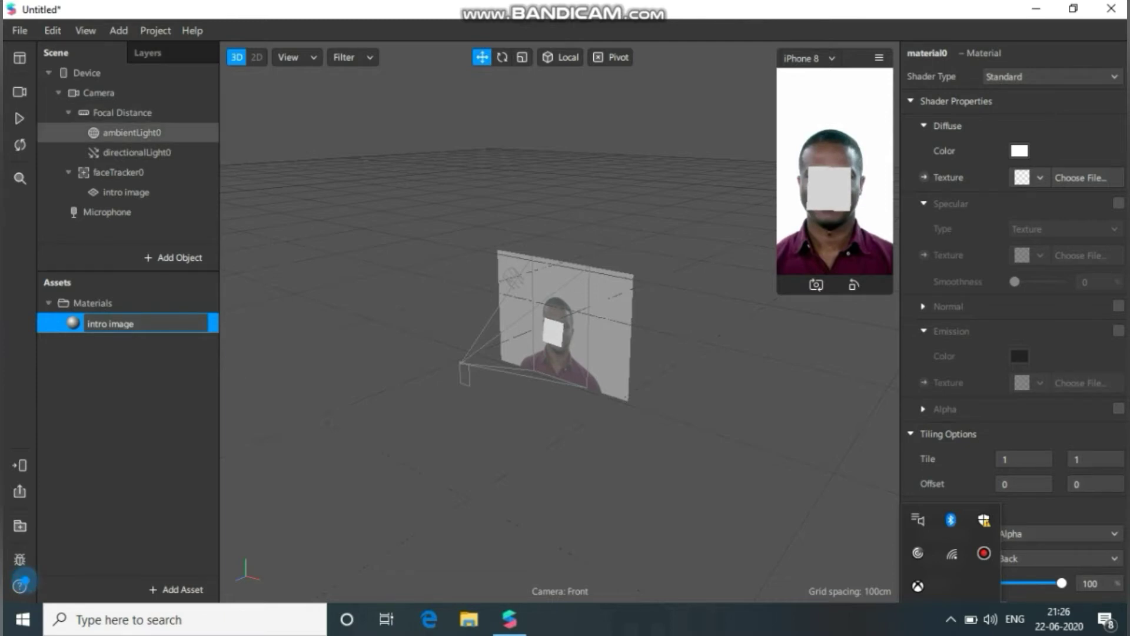
double_click(126, 193)
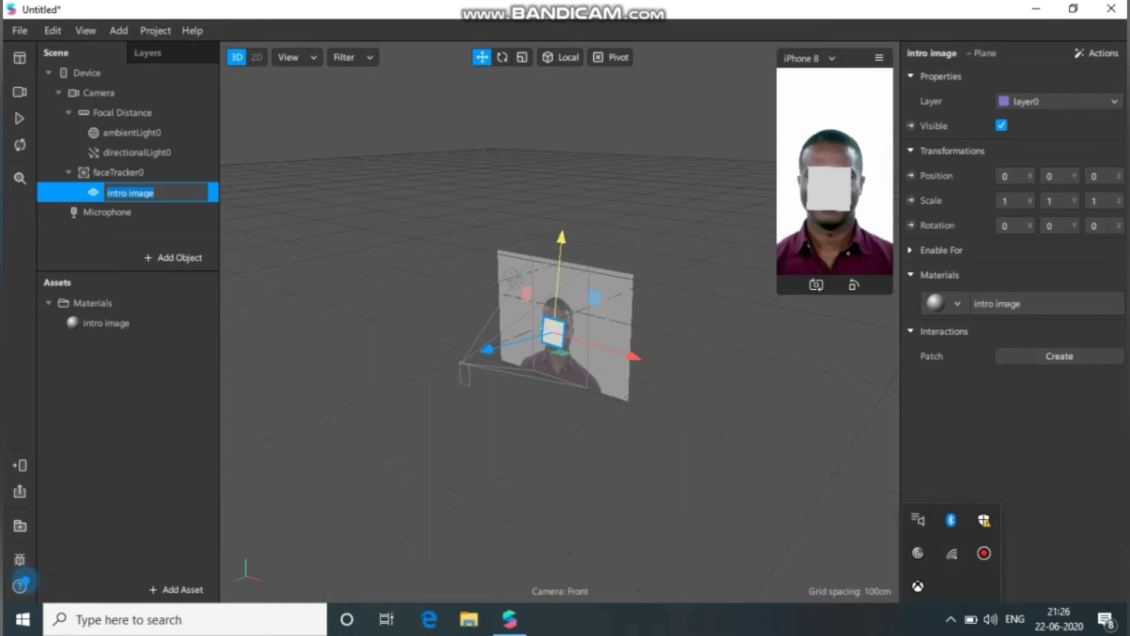
left_click_drag(561, 238, 564, 204)
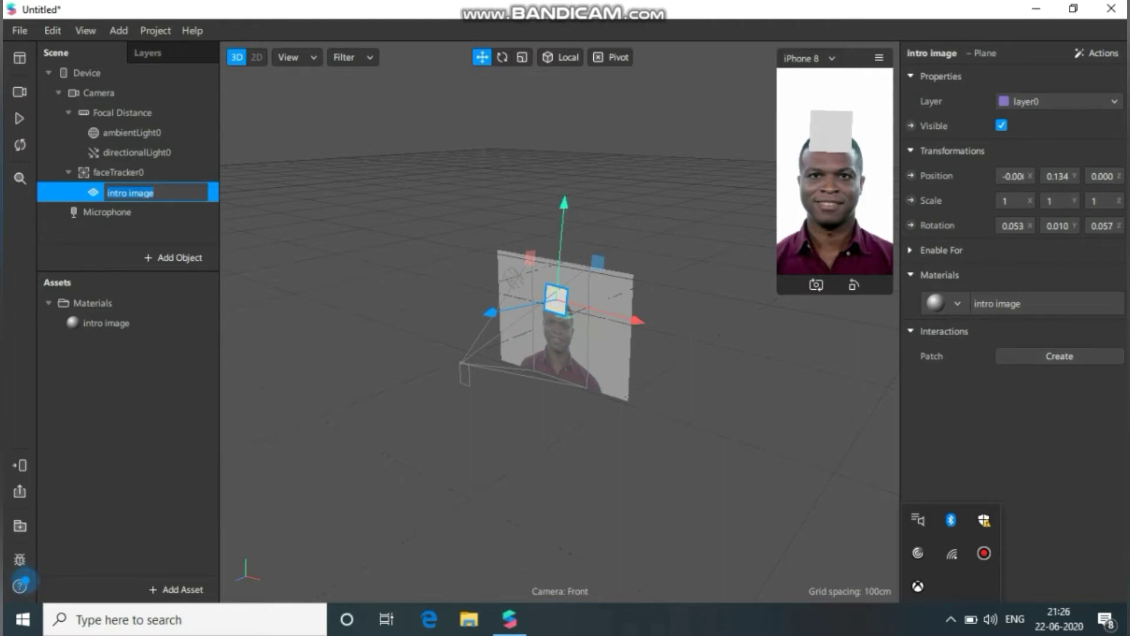
left_click(521, 58)
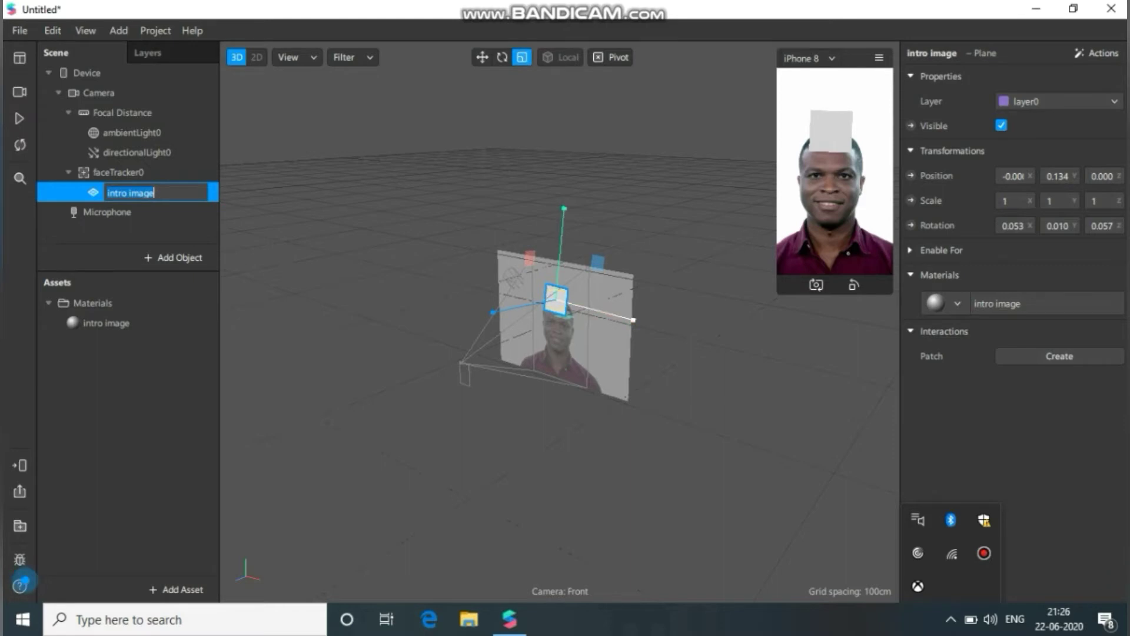
left_click_drag(633, 320, 649, 319)
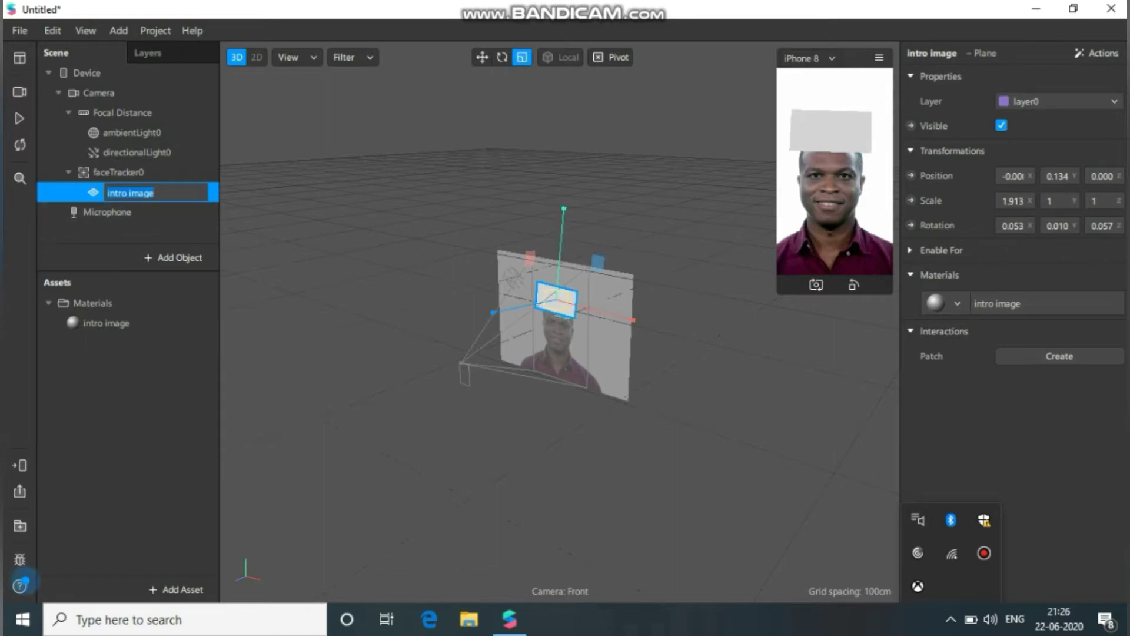
Step: Duplicate the intro image plane twice under the face tracker
left_click(118, 172)
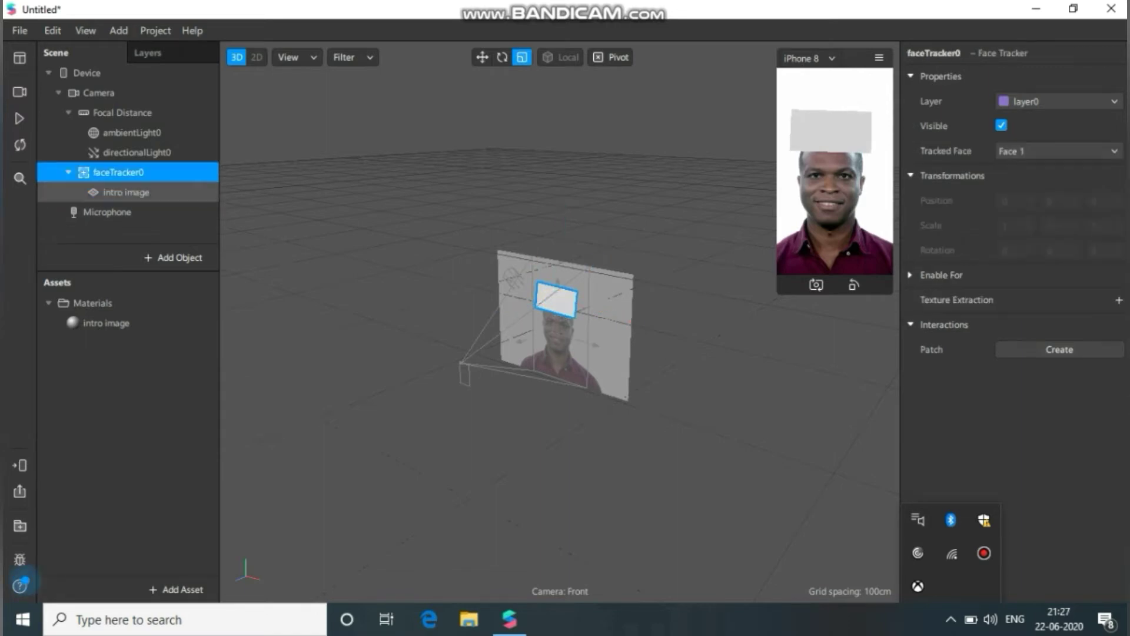
left_click(125, 192)
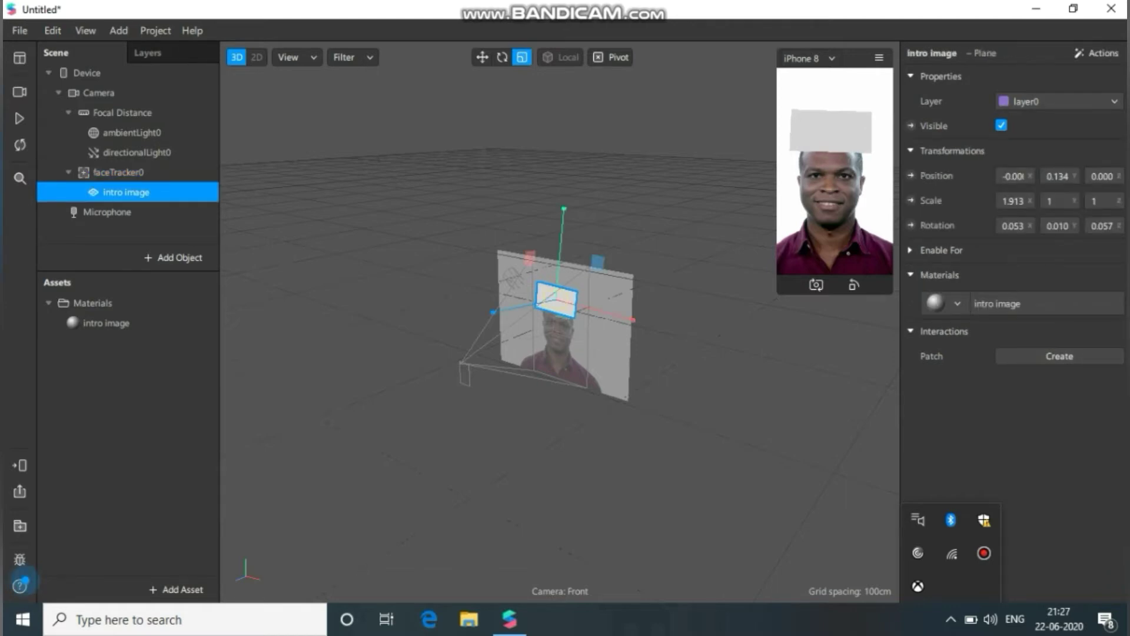
right_click(118, 193)
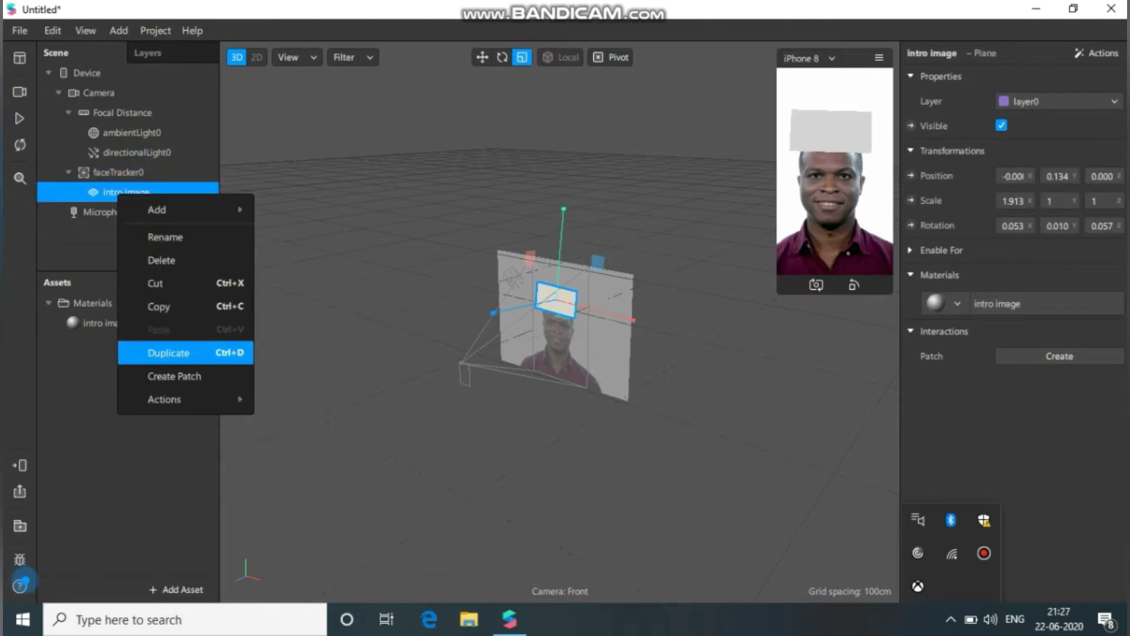
left_click(170, 352)
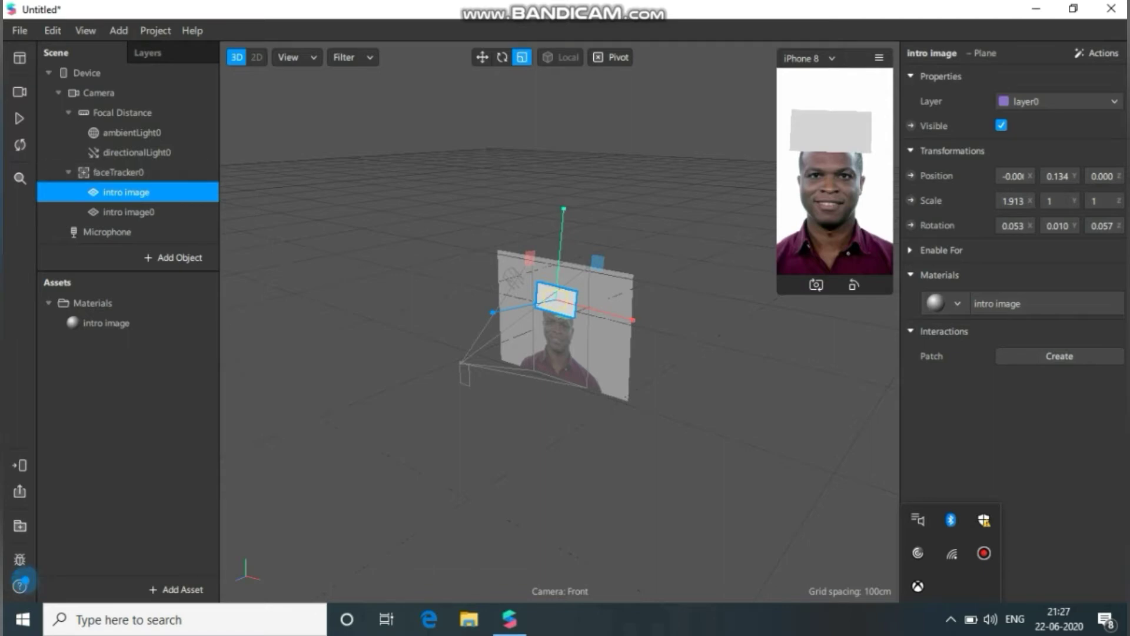
right_click(156, 189)
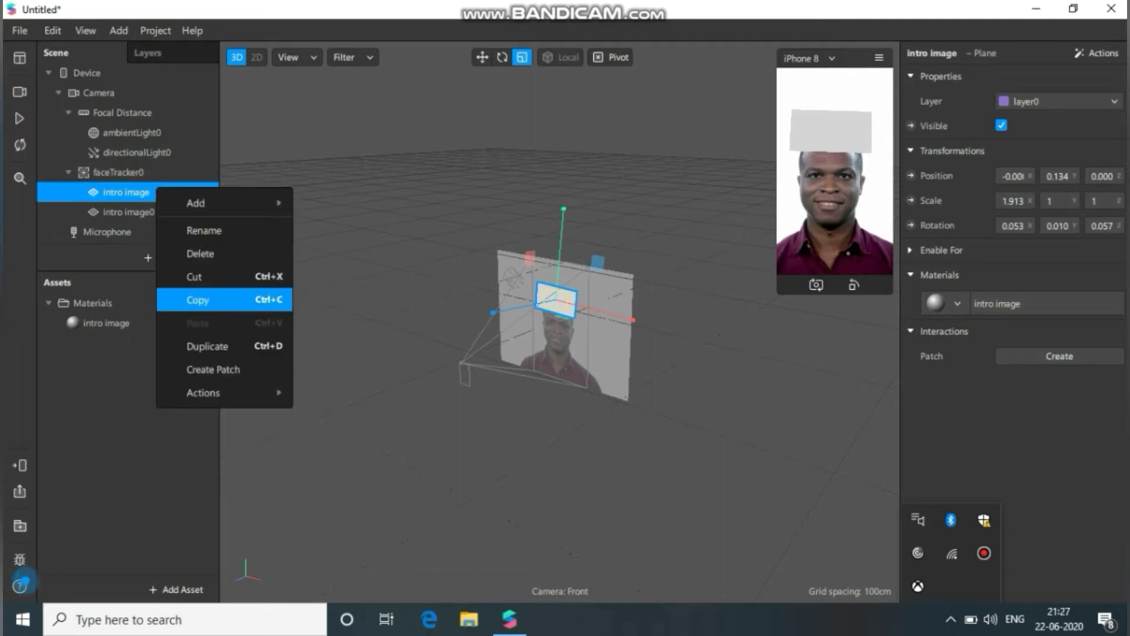
left_click(206, 347)
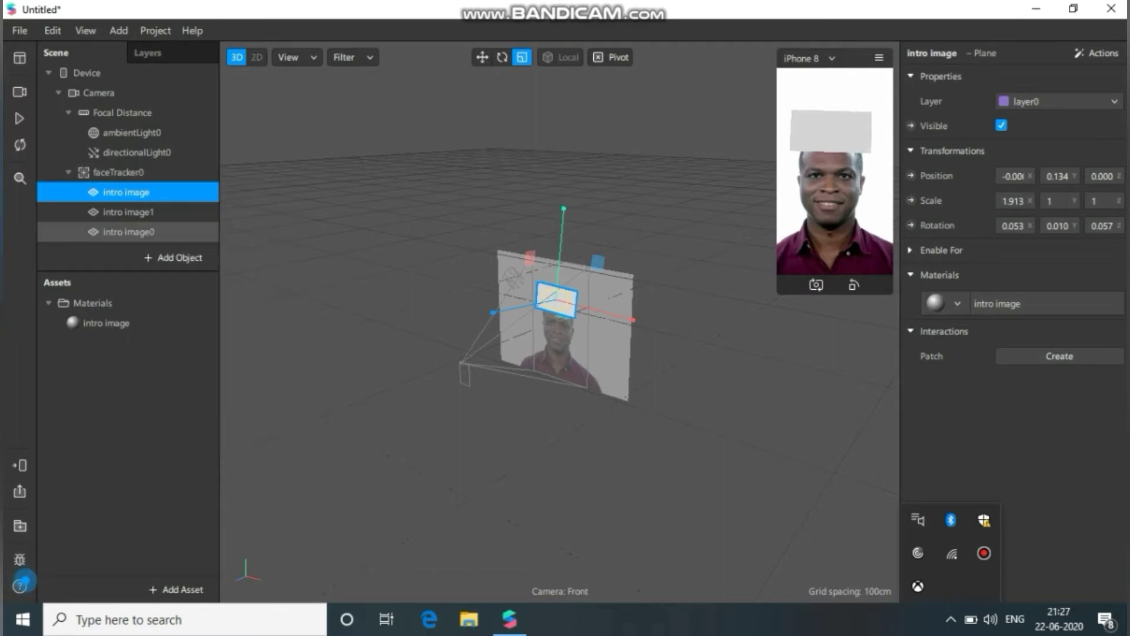
Step: Rename the two duplicated planes "Quetions" and "Answers", with "Quetions" directly below the intro image plane
double_click(131, 212)
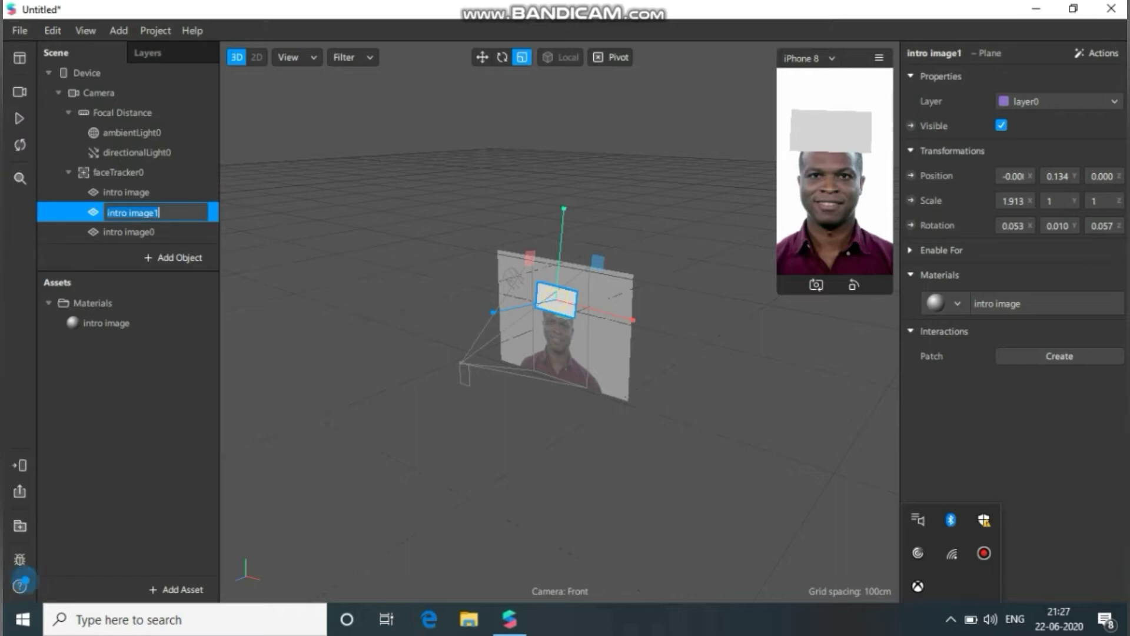
type("An")
key("BackSpace")
key("BackSpace")
type("auetions")
double_click(129, 232)
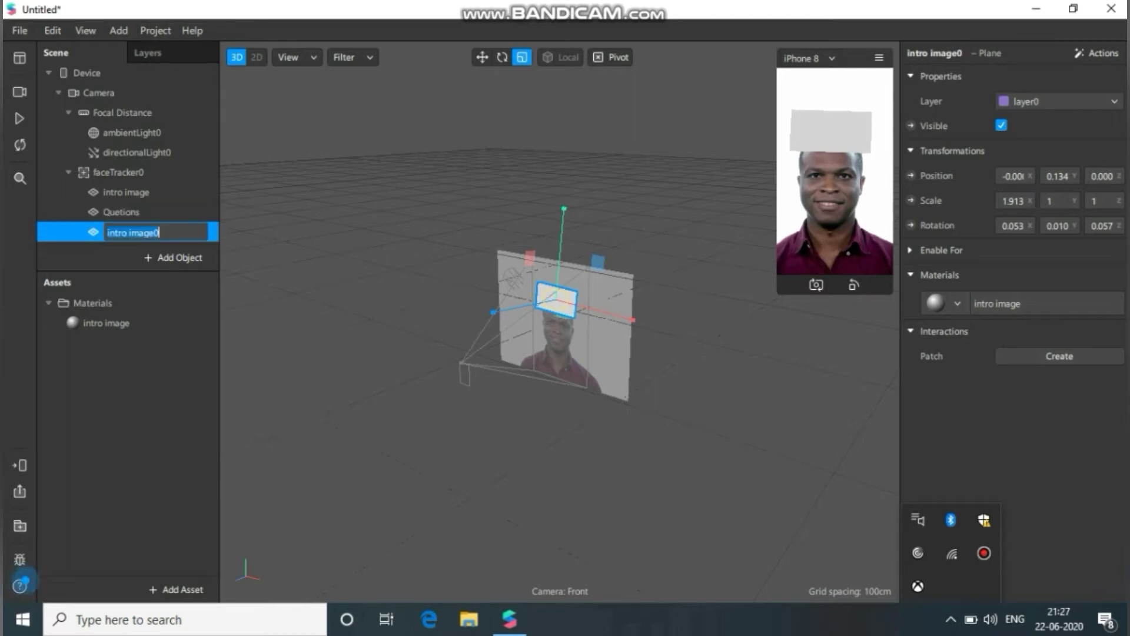
type("Answers")
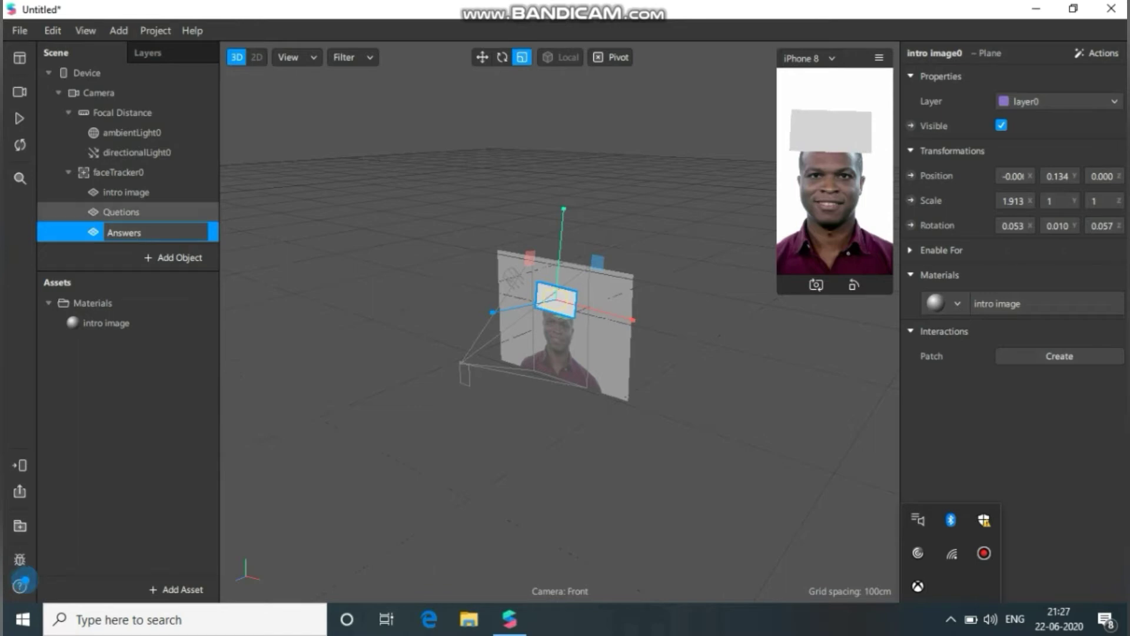
Step: Create a new material for the Quetions plane in place of the shared intro image material
left_click(129, 212)
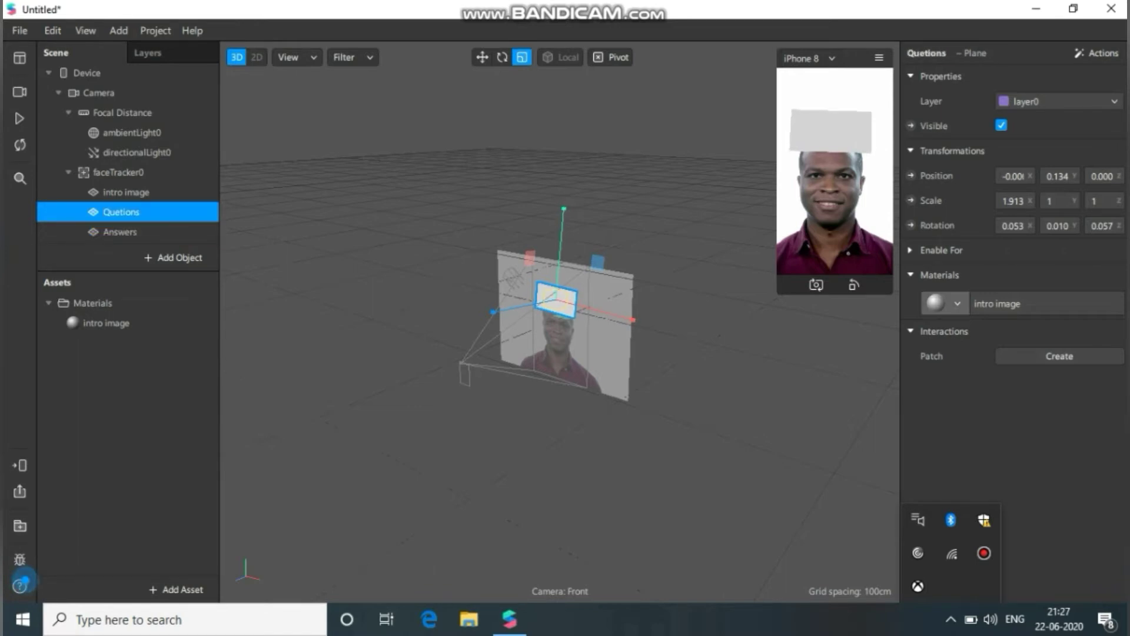
left_click(947, 303)
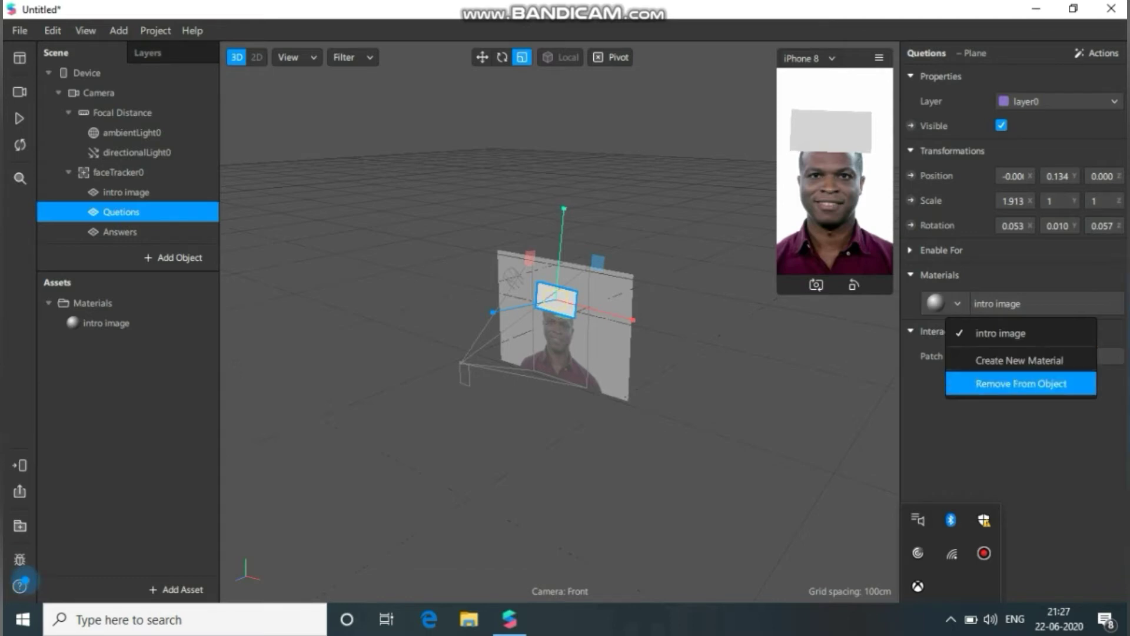
left_click(1019, 360)
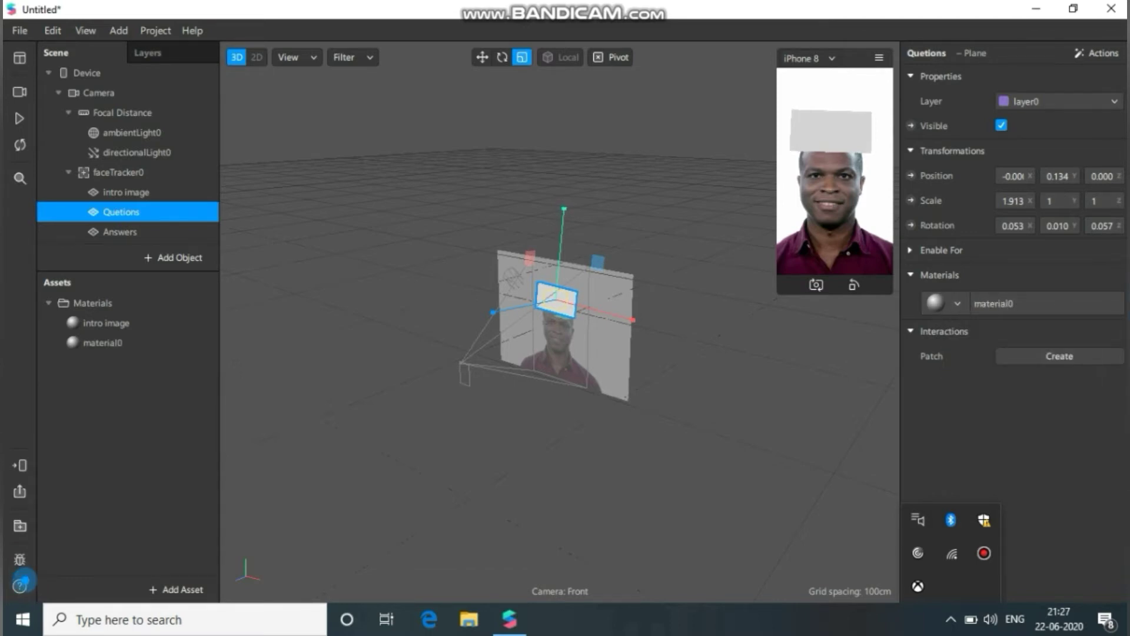
double_click(121, 323)
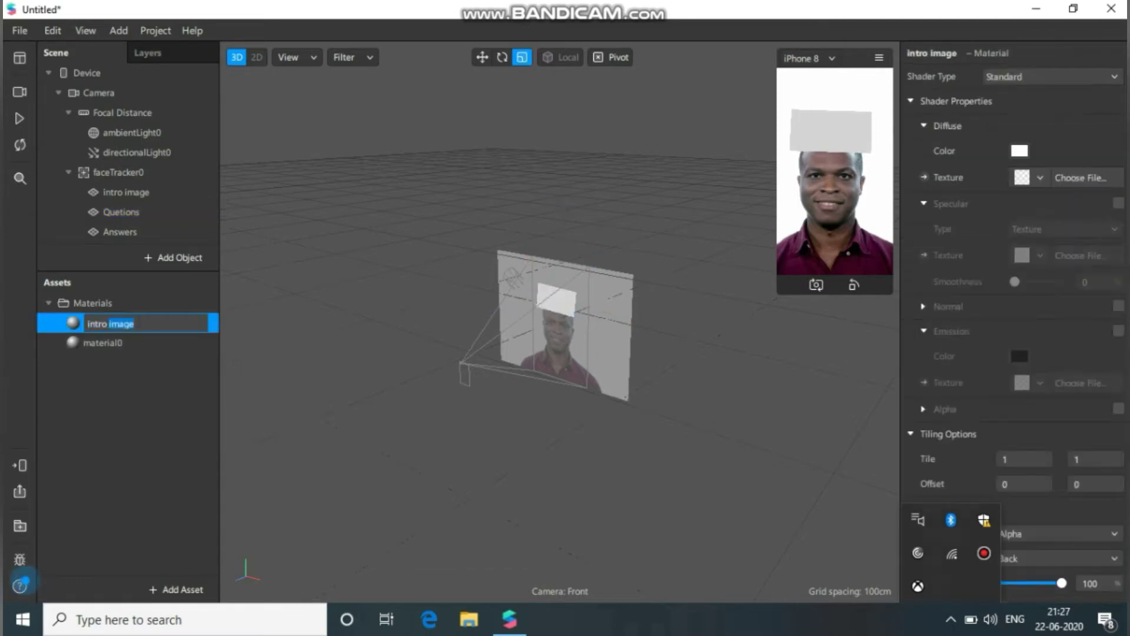
key("BackSpace")
key("BackSpace")
type("o image")
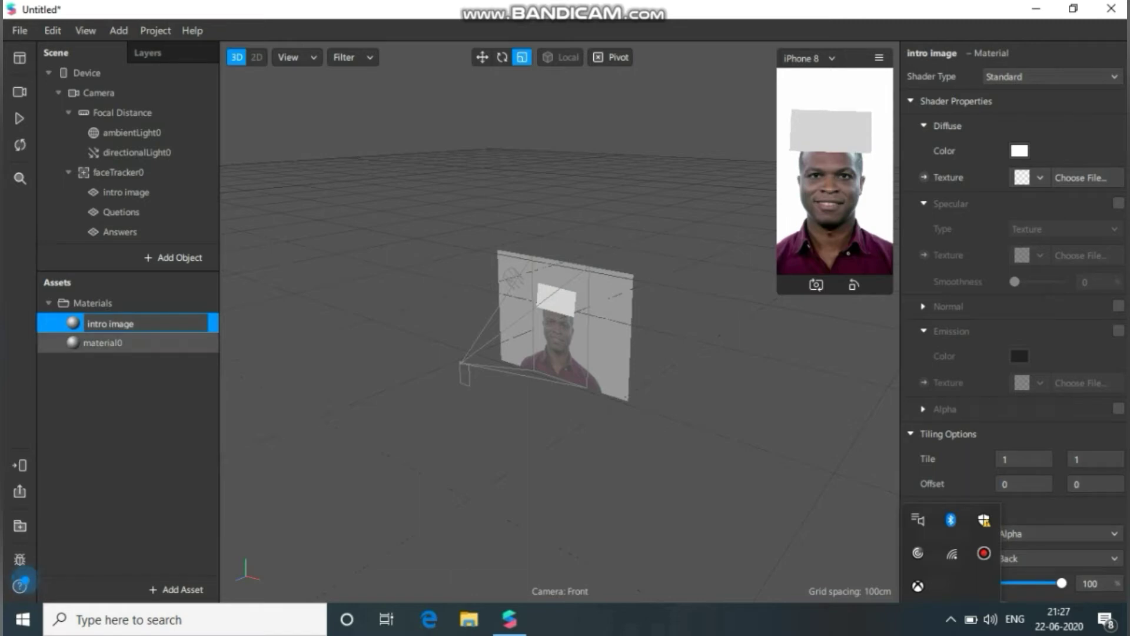
Step: Rename the Quetions plane's new material "quetion"
double_click(103, 343)
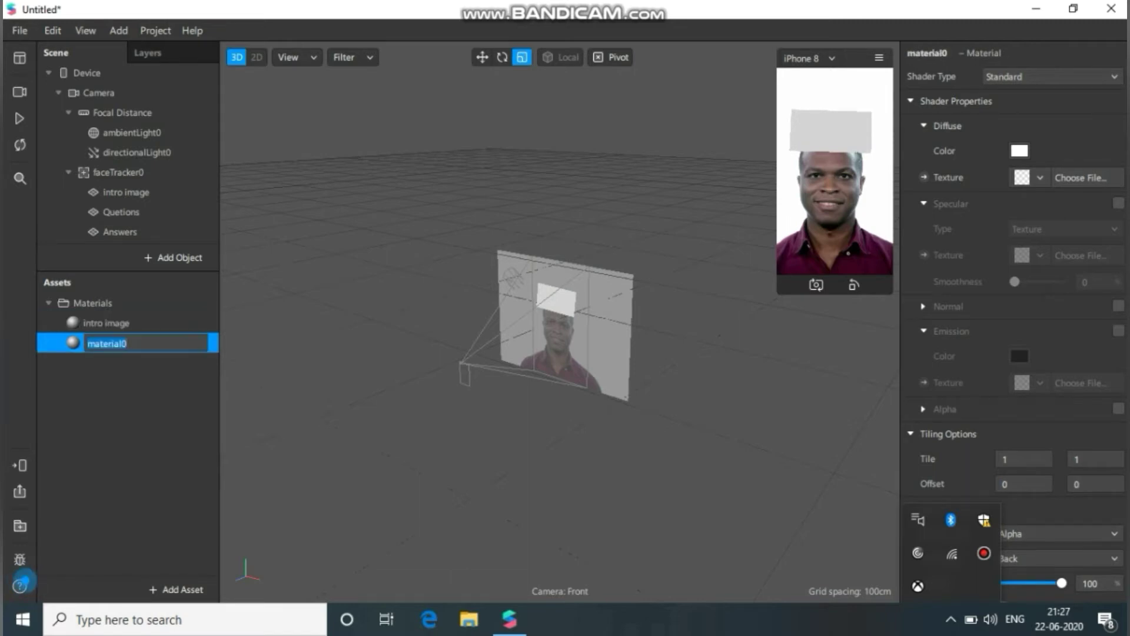
key("BackSpace")
type("quetion")
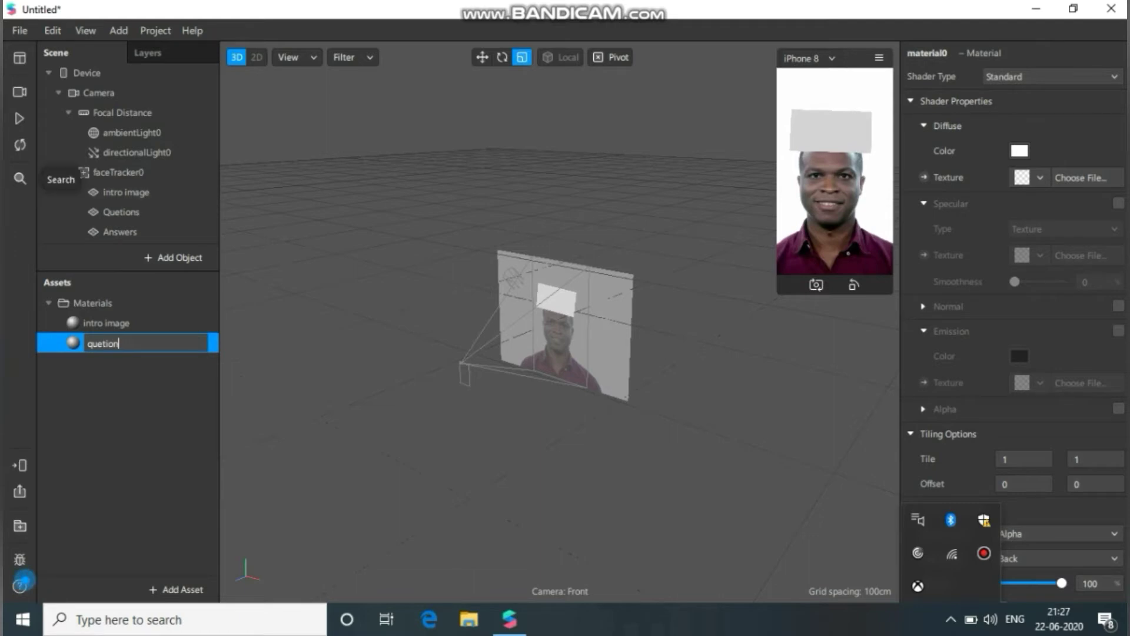
Step: Create a new material for the Answers plane and name it "Answers"
double_click(120, 231)
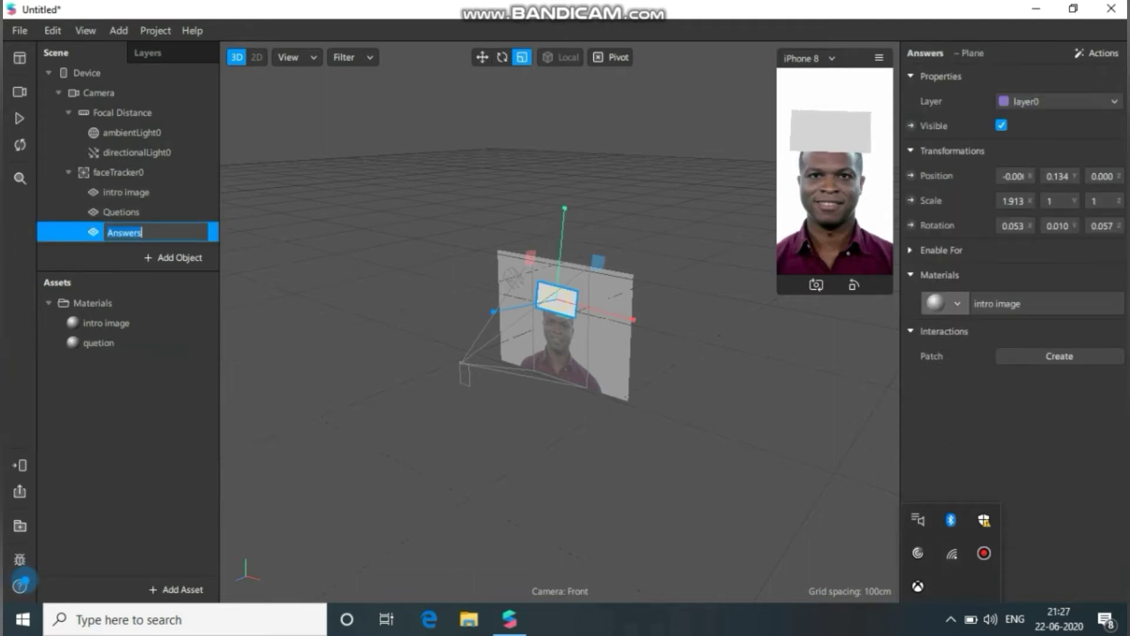
left_click(945, 303)
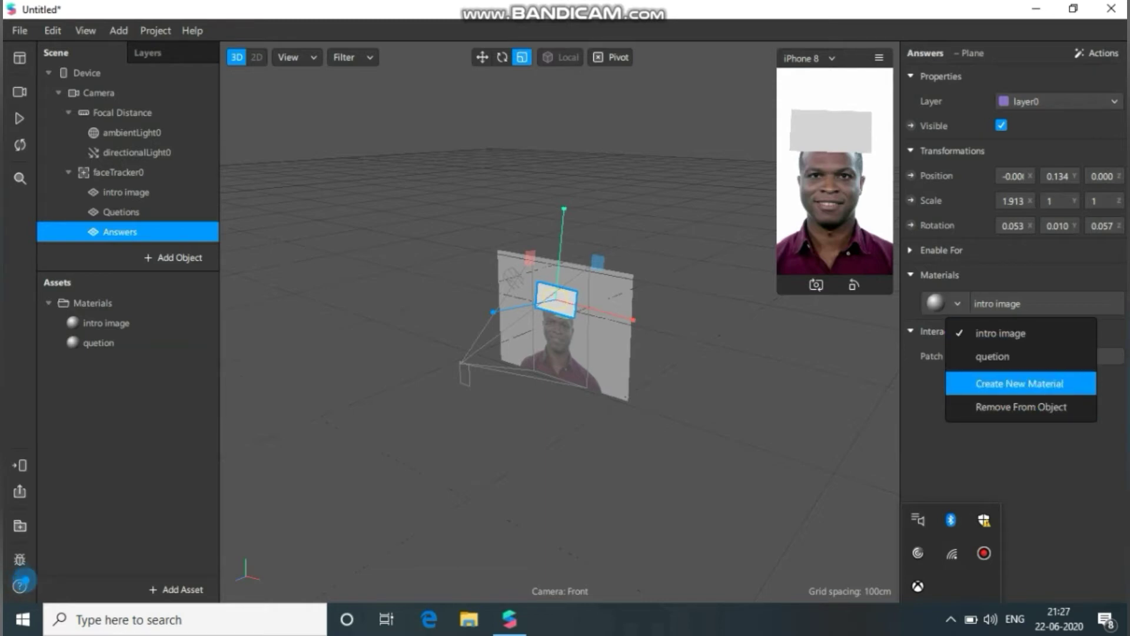
left_click(1020, 384)
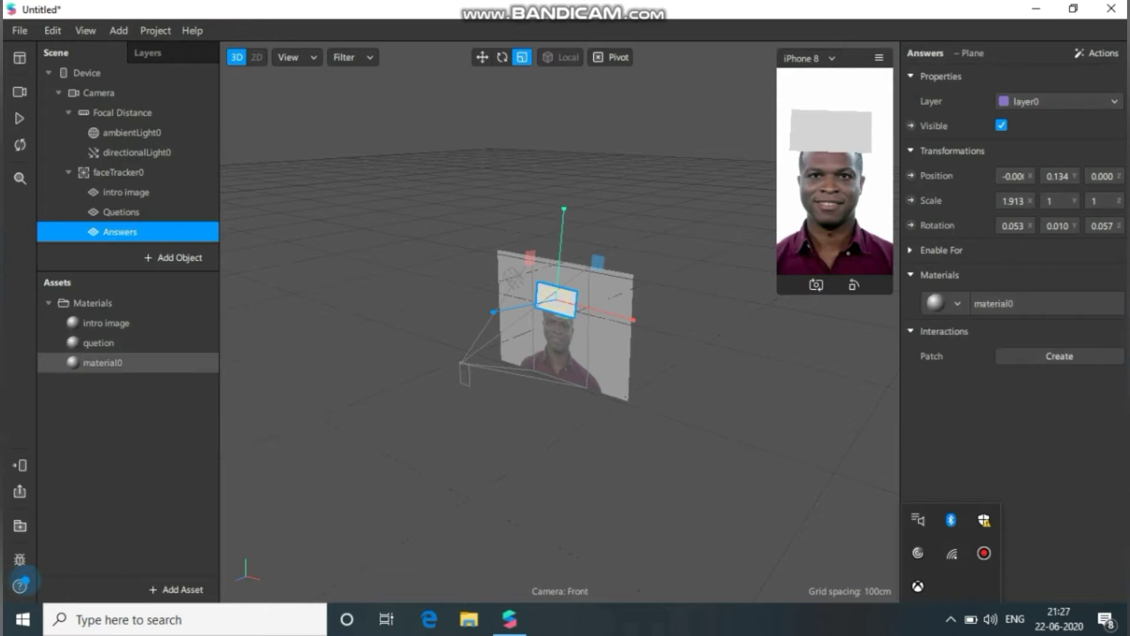
double_click(105, 363)
key("BackSpace")
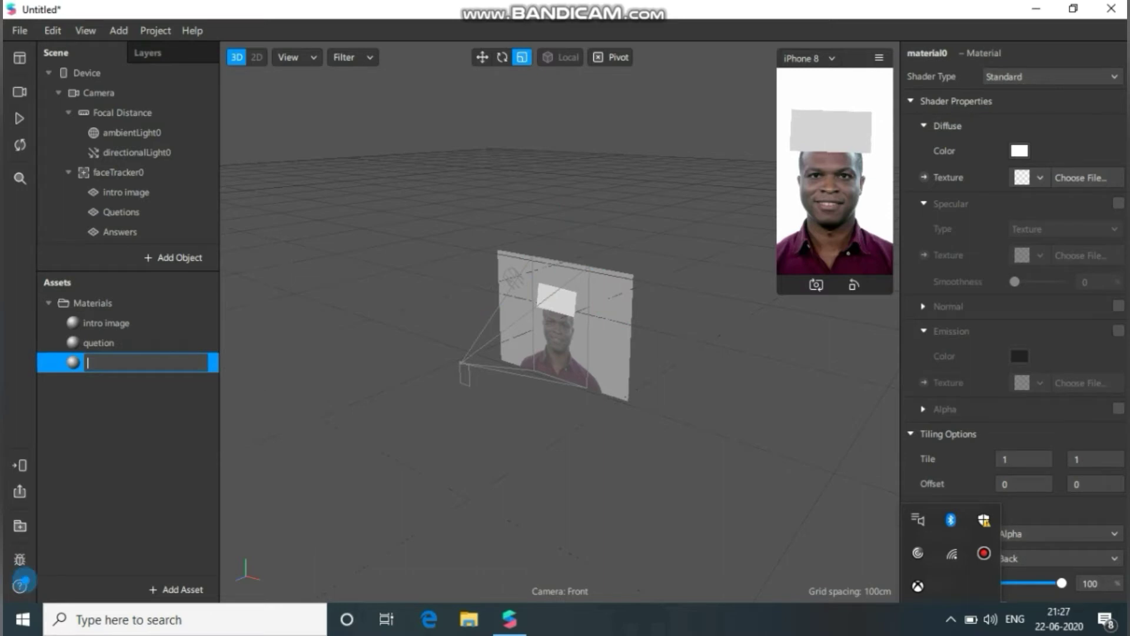
type("Answers")
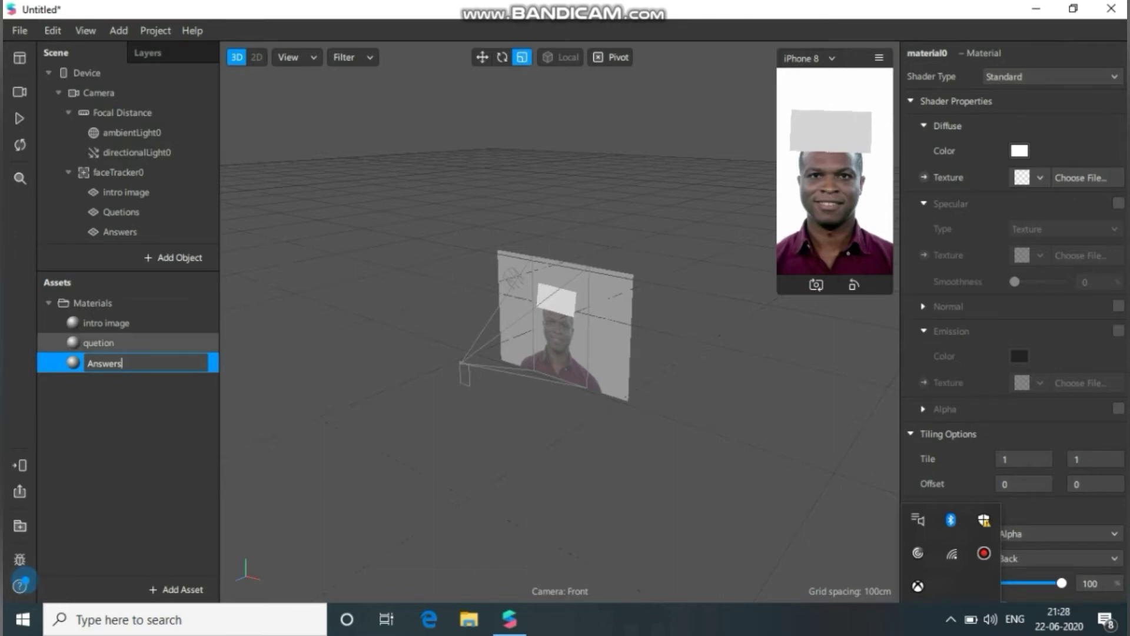
Step: Import the "aar" image from the Desktop as a new diffuse texture for the intro image material
left_click(106, 323)
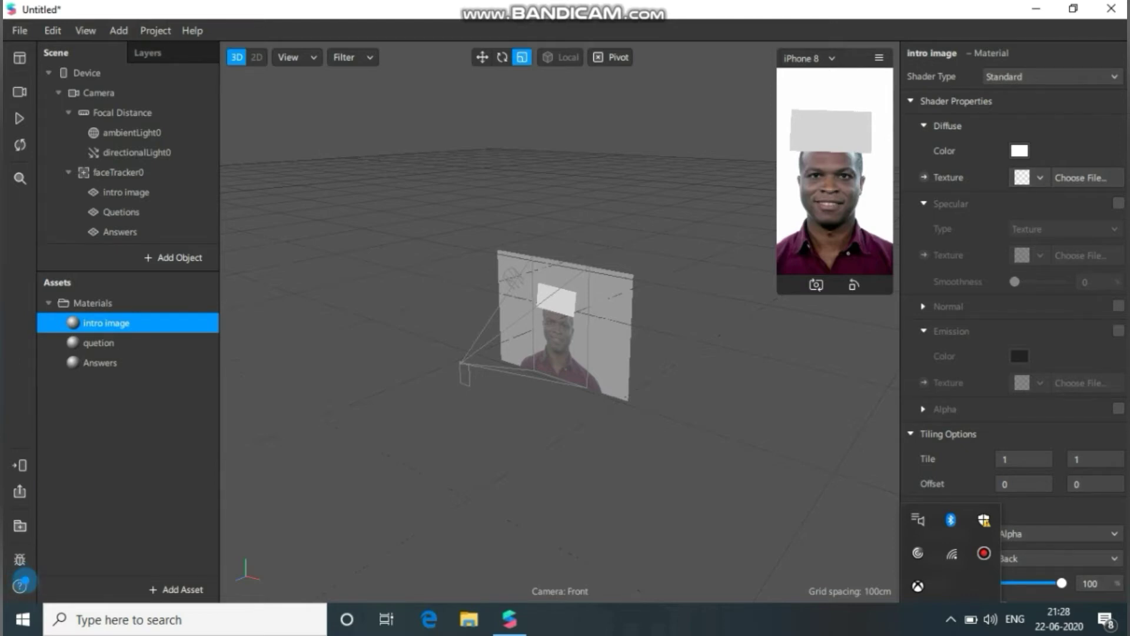
left_click(1036, 177)
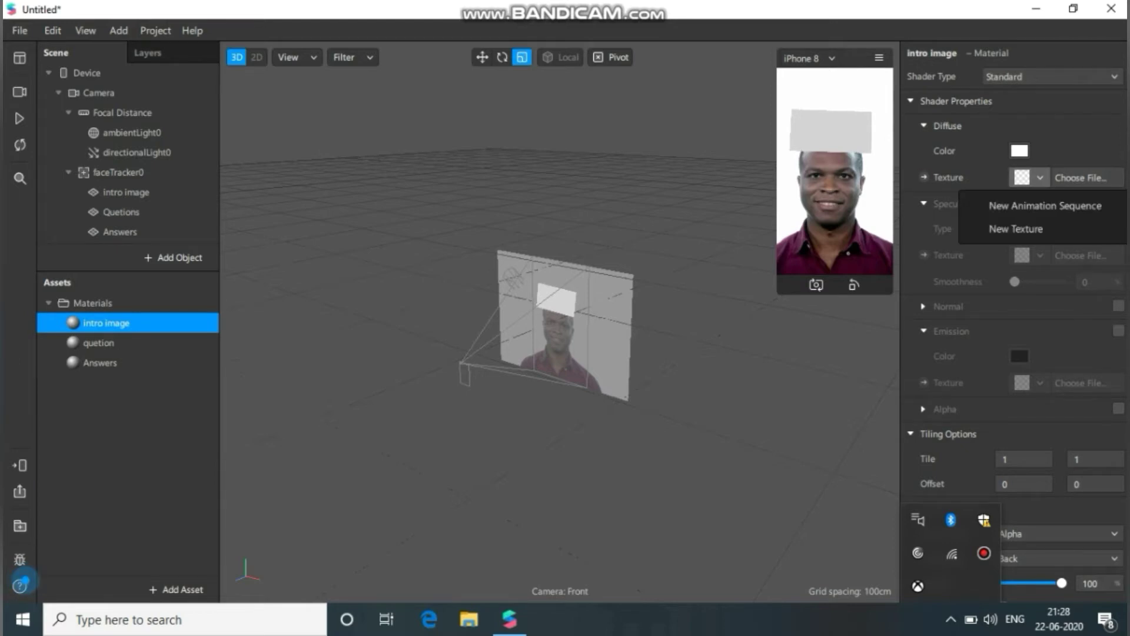
left_click(1016, 228)
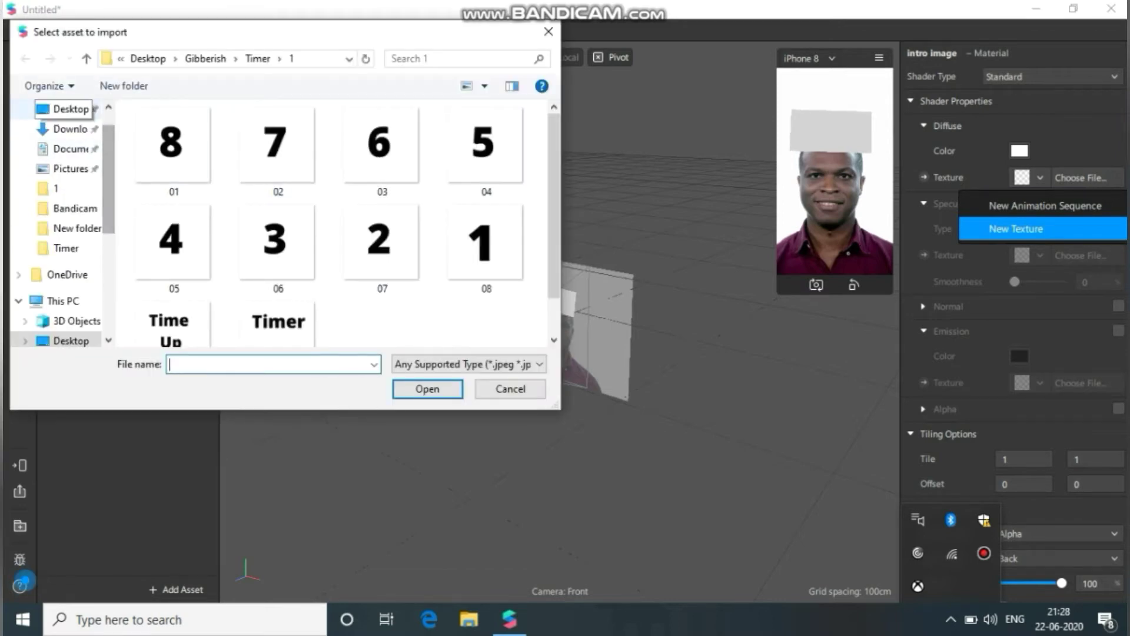
left_click(64, 109)
left_click(382, 159)
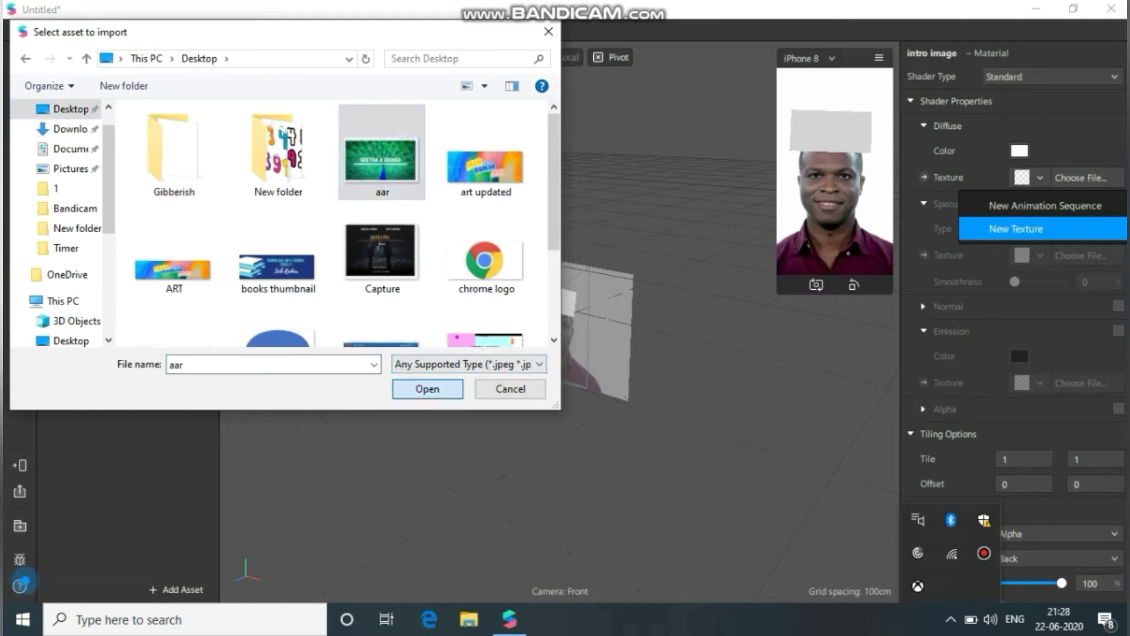
left_click(427, 389)
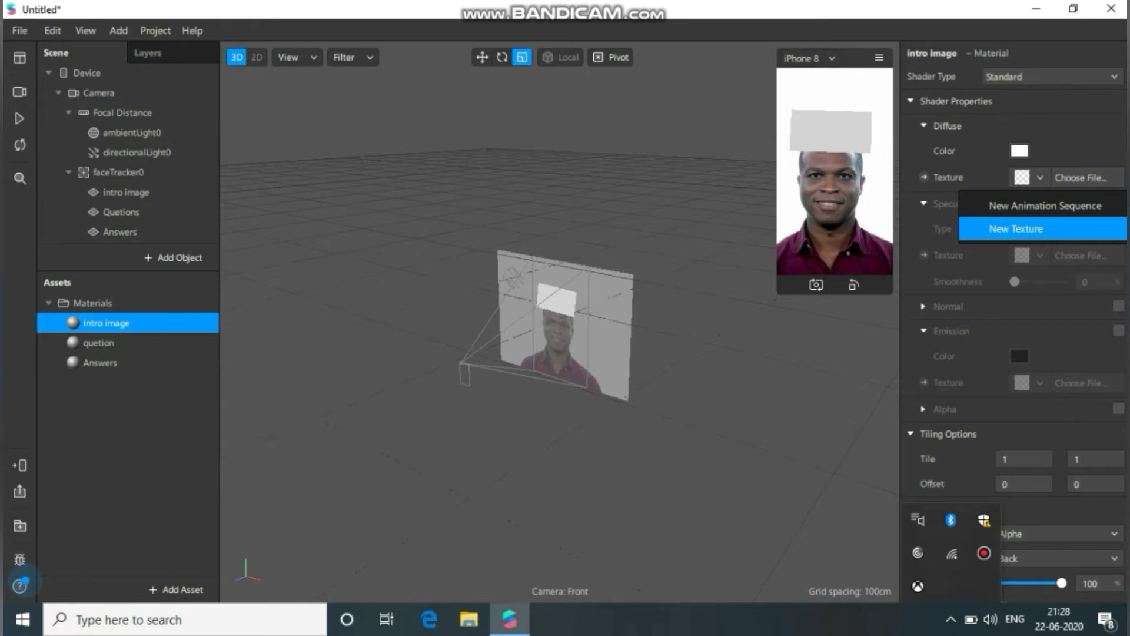
Step: Assign a new animation sequence as the diffuse texture of the quetion material
left_click(99, 343)
left_click(1039, 178)
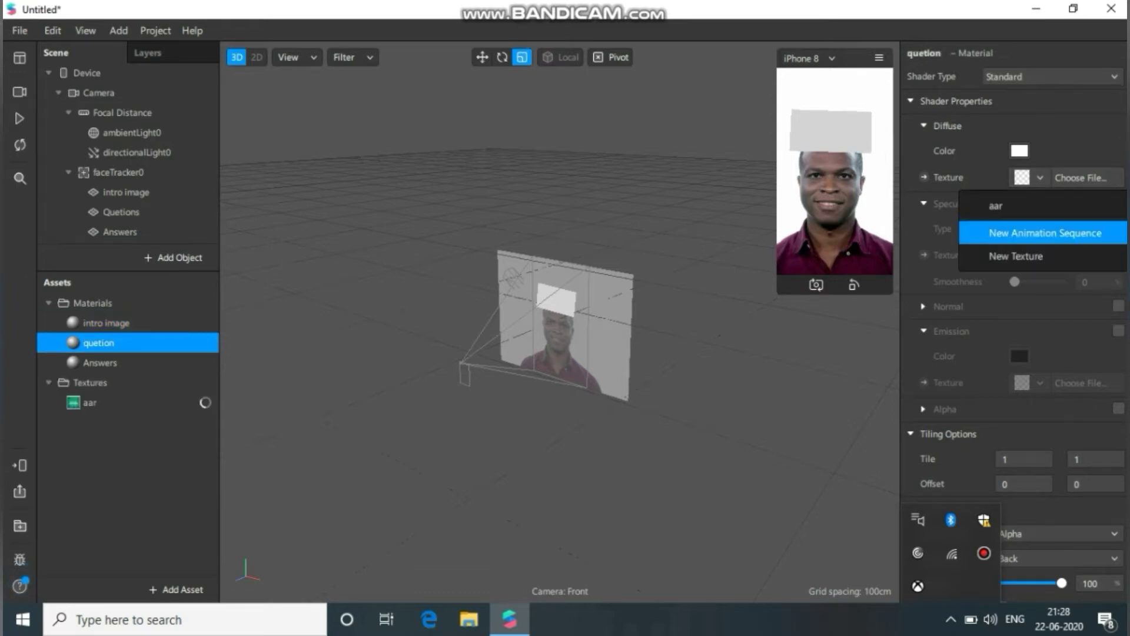
left_click(1045, 232)
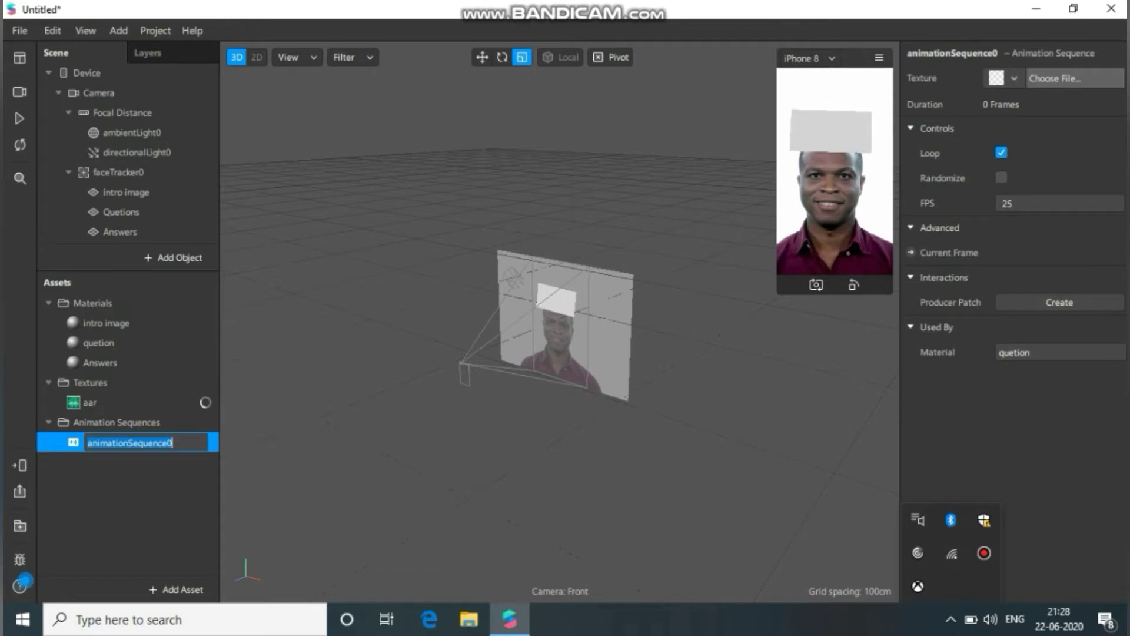
Step: Load images 1 to 5 from the Desktop folder Gibberish > Questions > 1 as the animation sequence's texture
left_click(1054, 78)
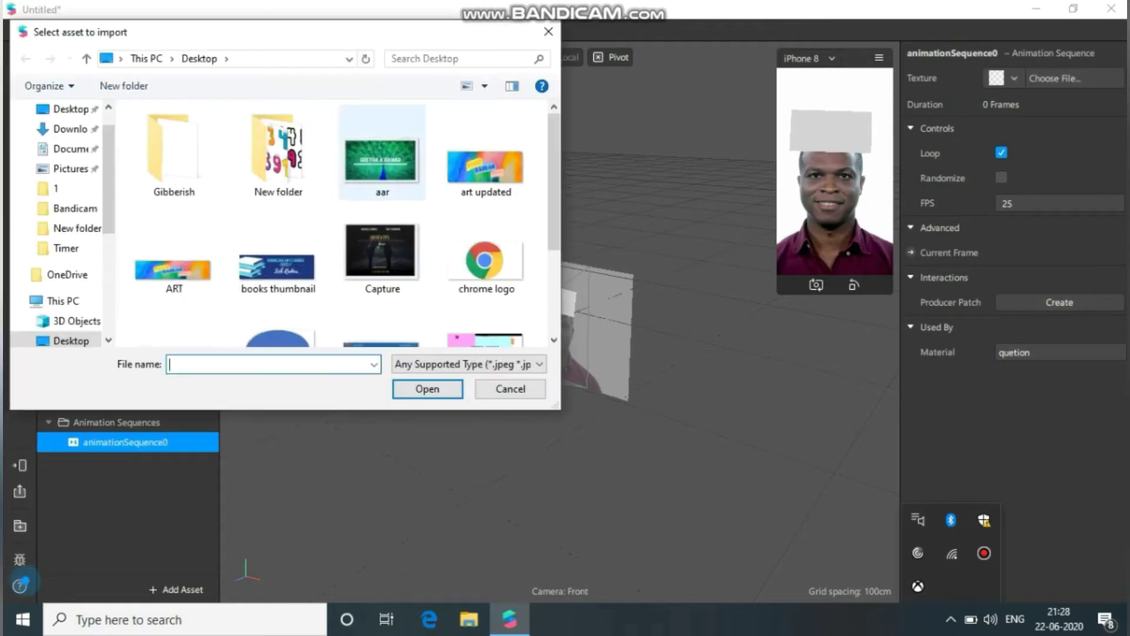
double_click(174, 153)
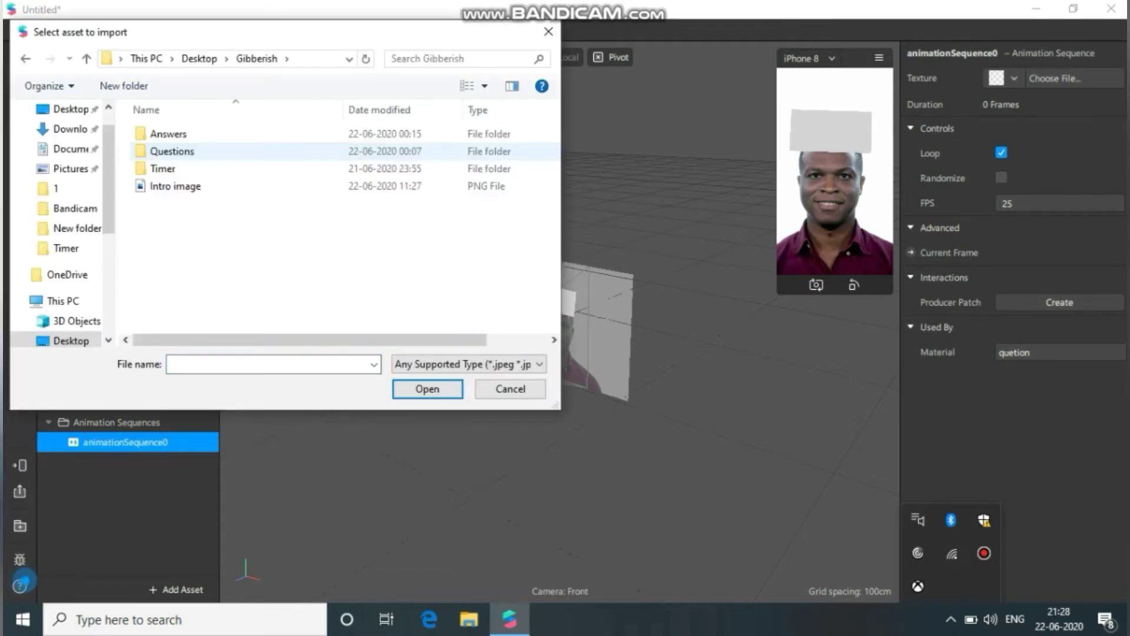
double_click(158, 132)
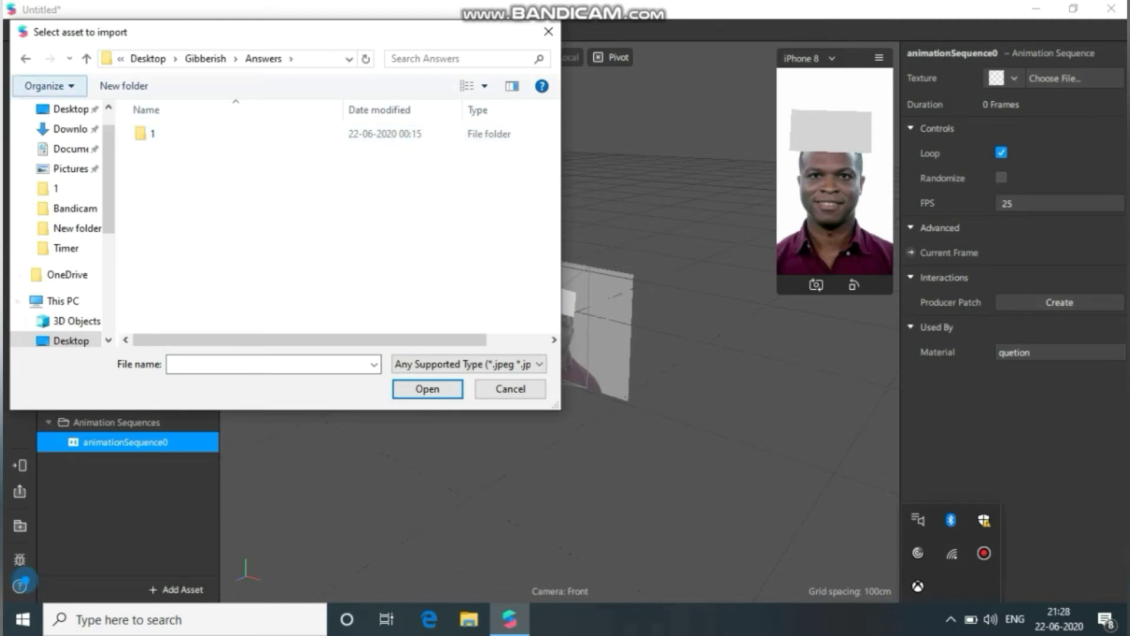
left_click(25, 59)
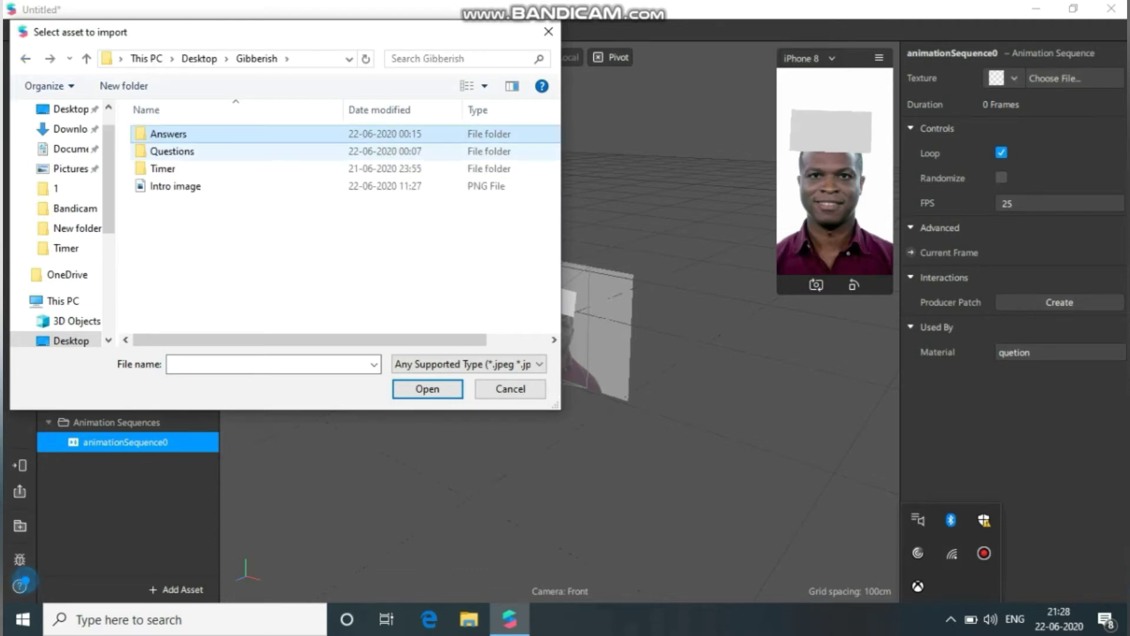
double_click(171, 152)
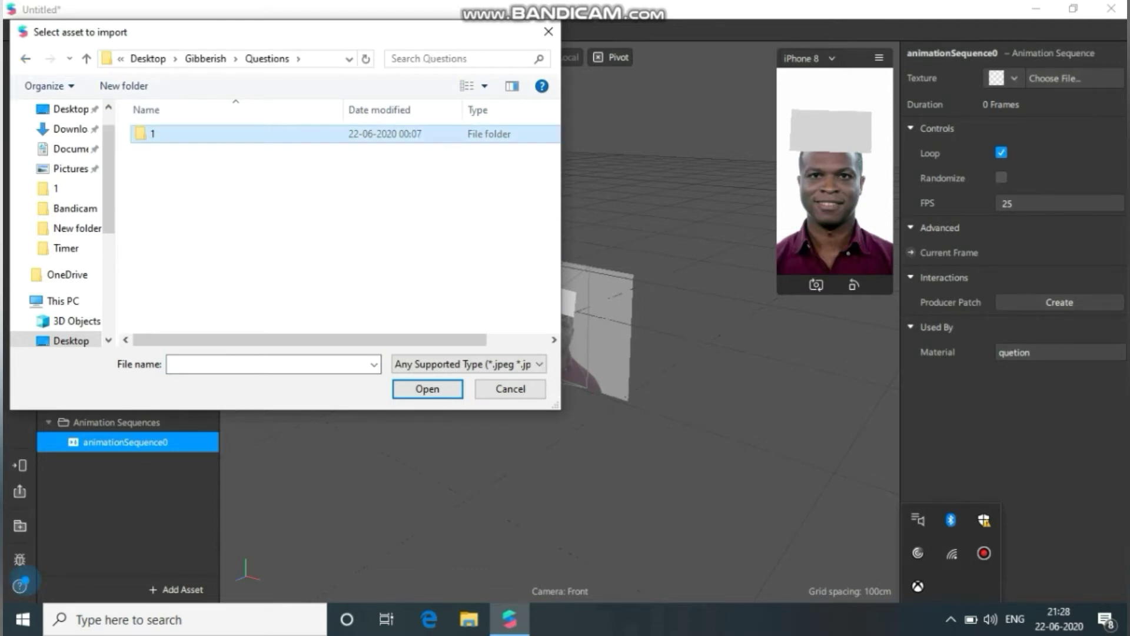
double_click(168, 135)
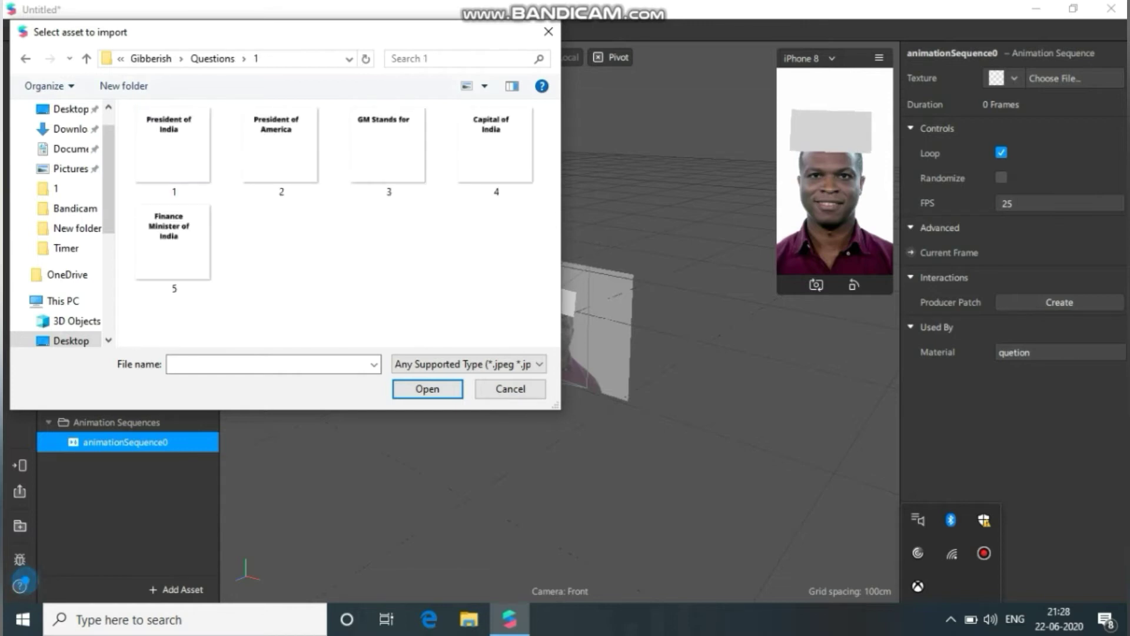
left_click_drag(123, 121, 507, 286)
left_click(427, 388)
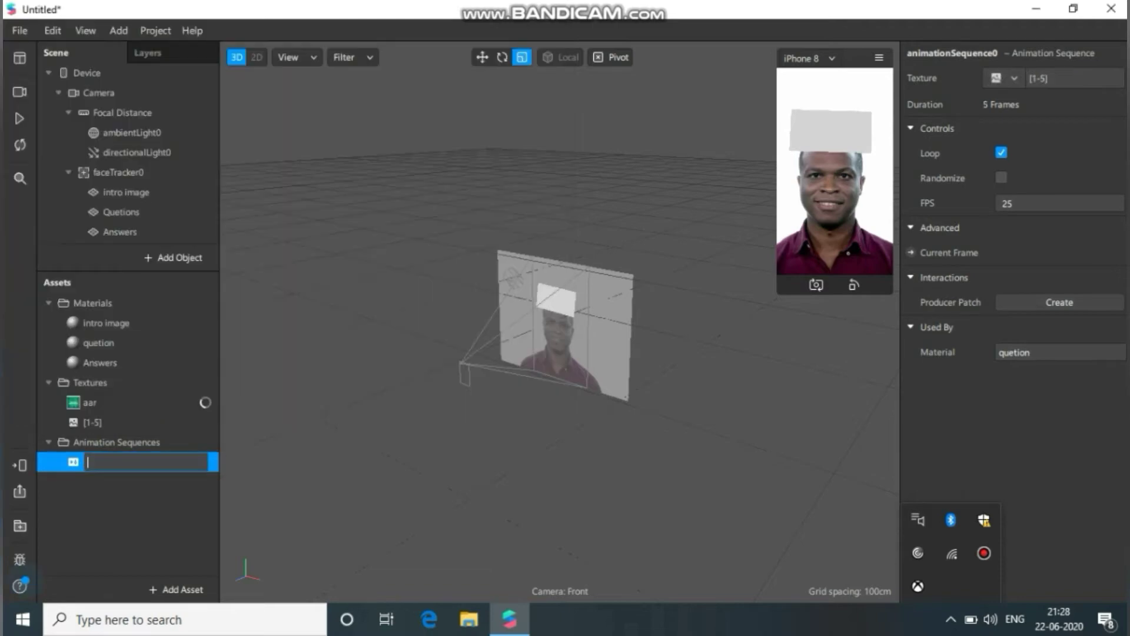
Step: Name the question animation sequence "quetions" and assign another new animation sequence as the Answers material's diffuse texture
type("quetions")
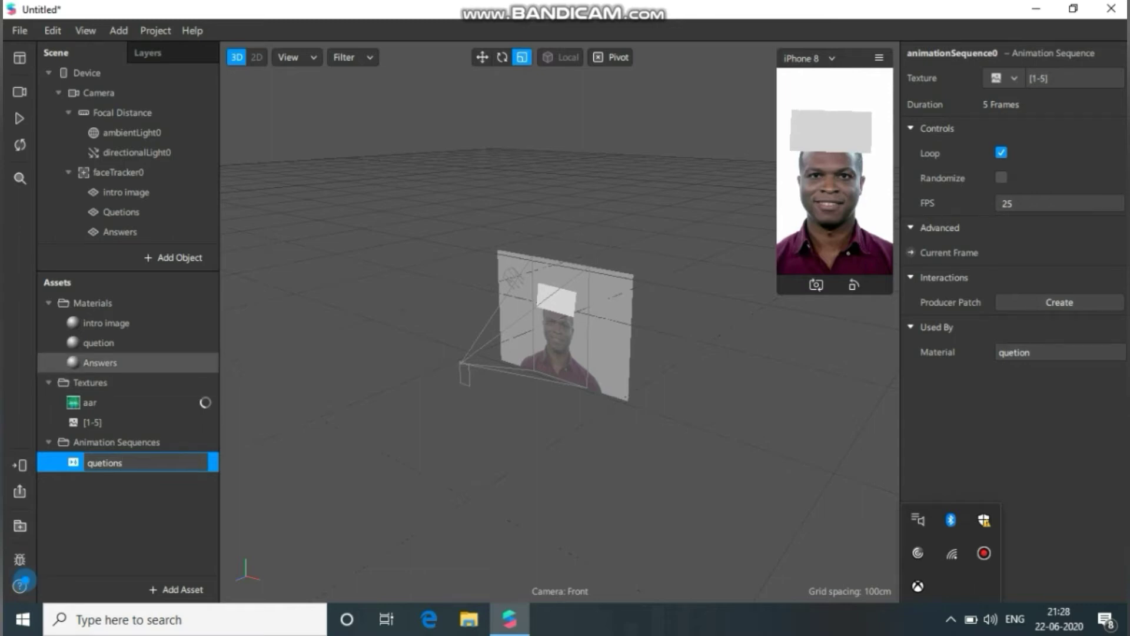
left_click(100, 362)
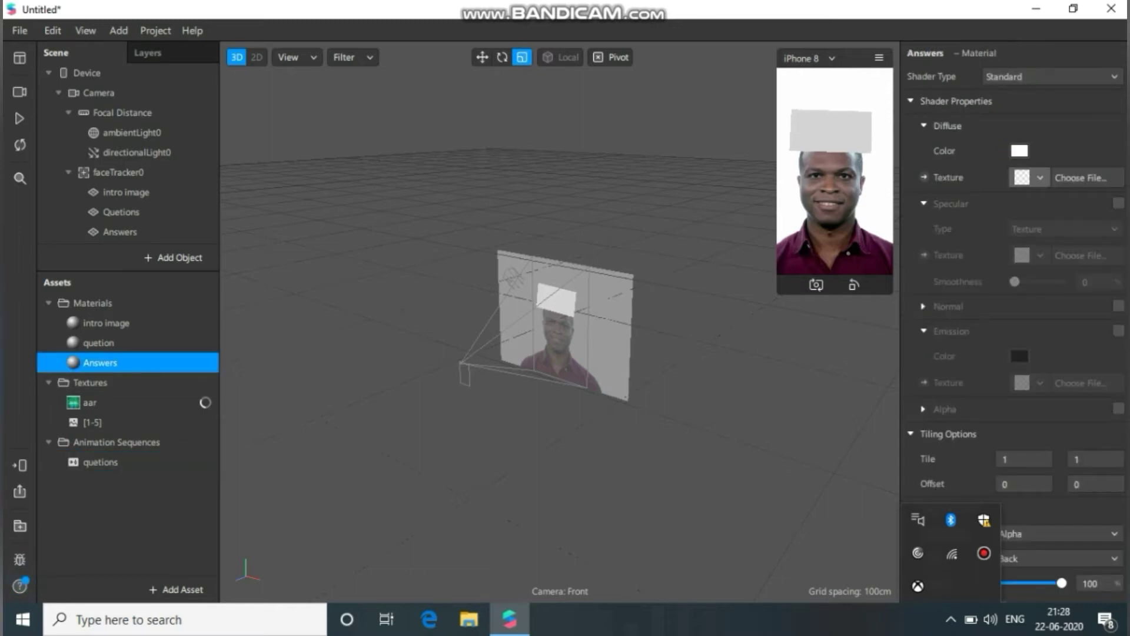
left_click(1040, 177)
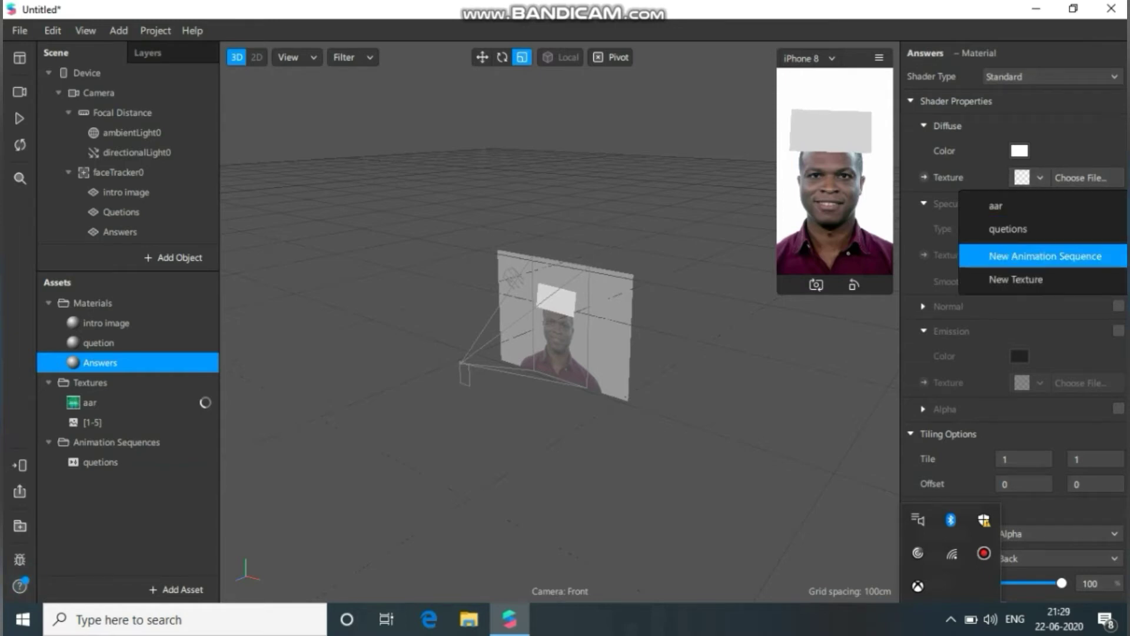
left_click(1045, 255)
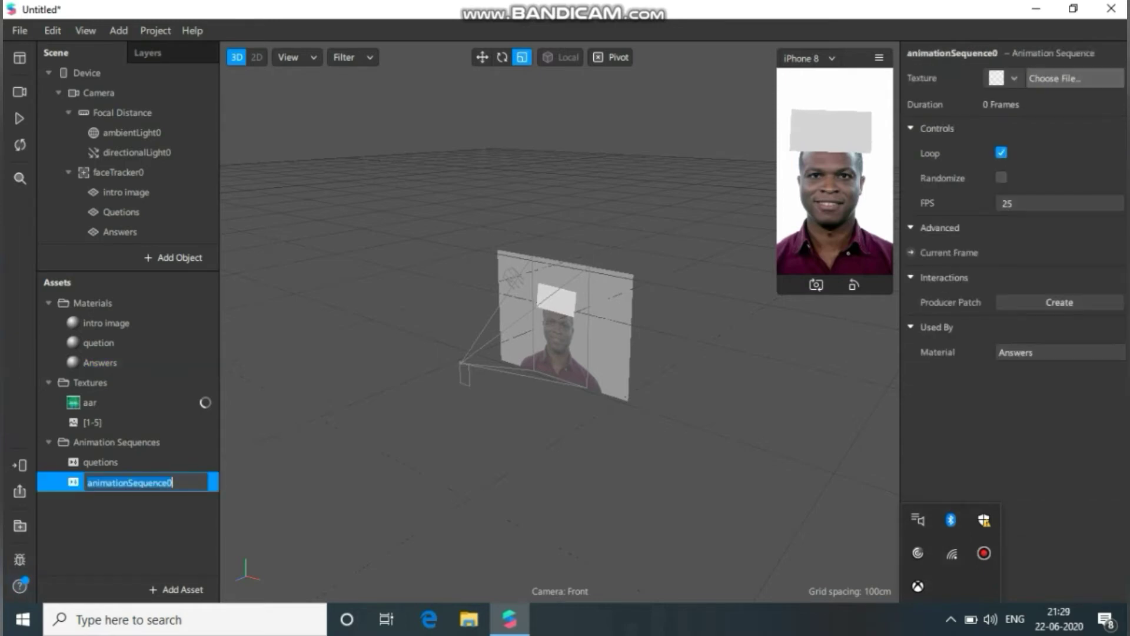
Step: Load images 1 to 5 from Gibberish > Questions > 1 into the Answers material's animation sequence and name it "answers"
left_click(1055, 78)
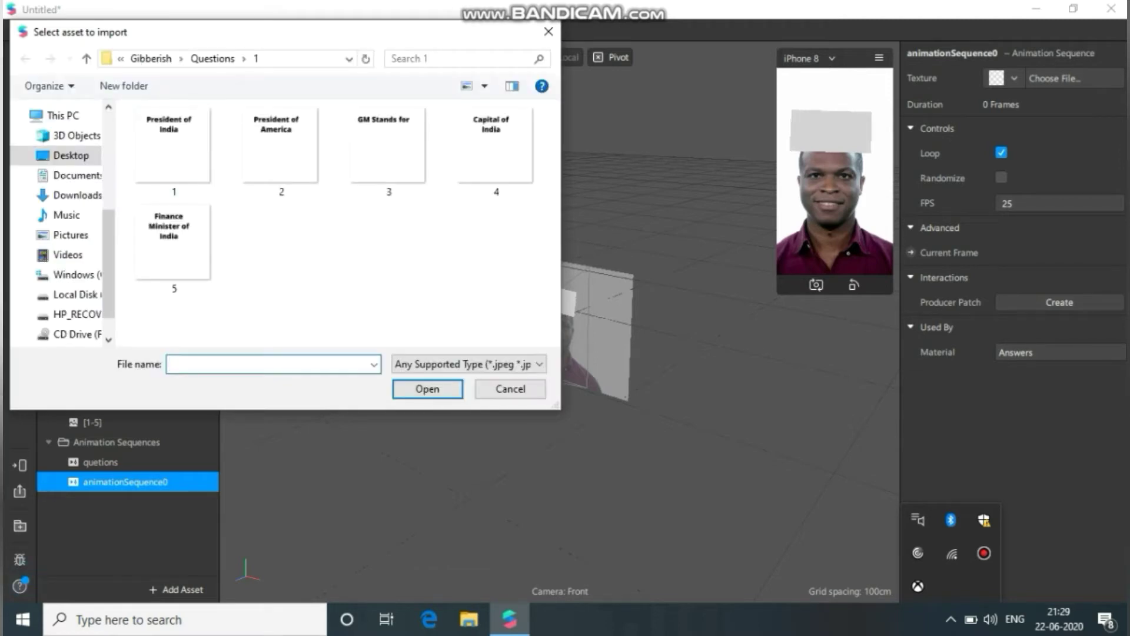
left_click_drag(124, 126, 519, 261)
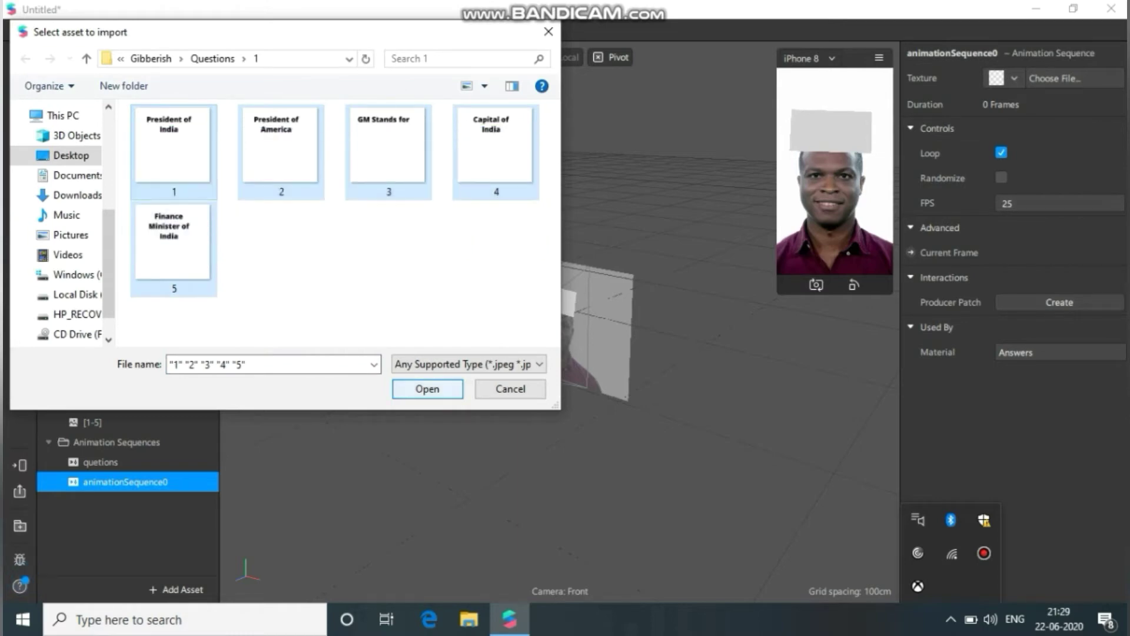
key("Return")
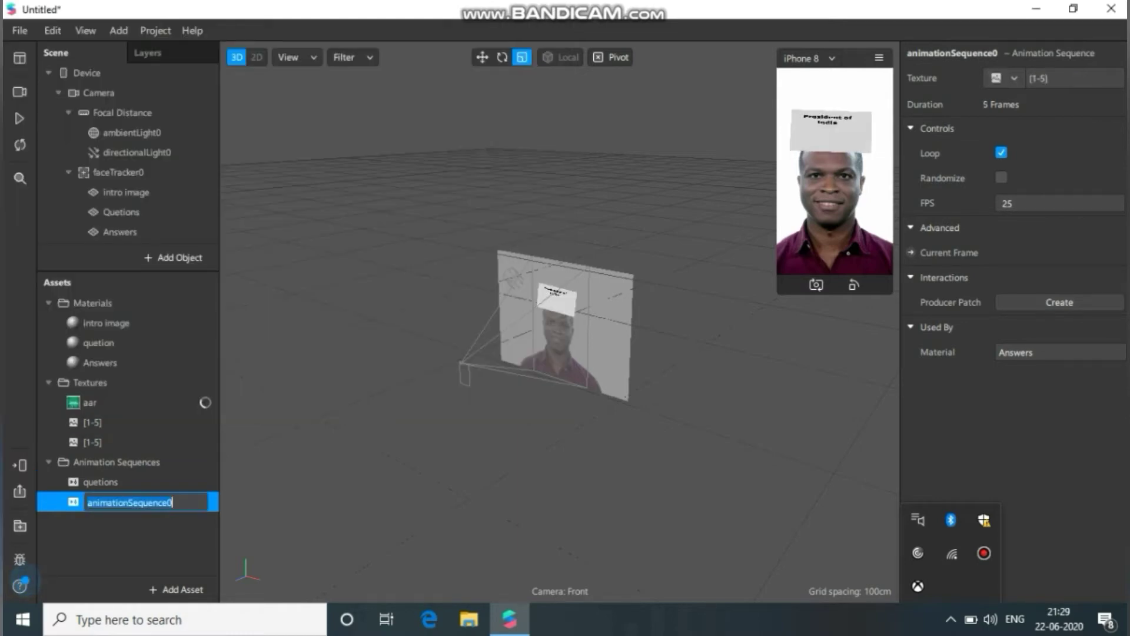
key("BackSpace")
type("ans")
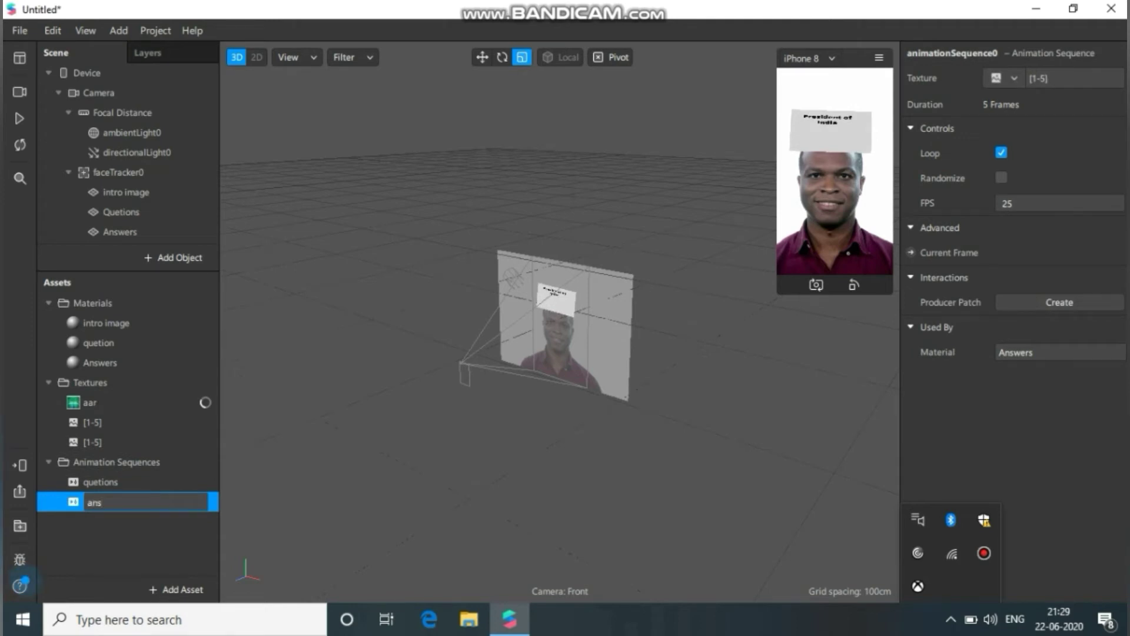
type("wers")
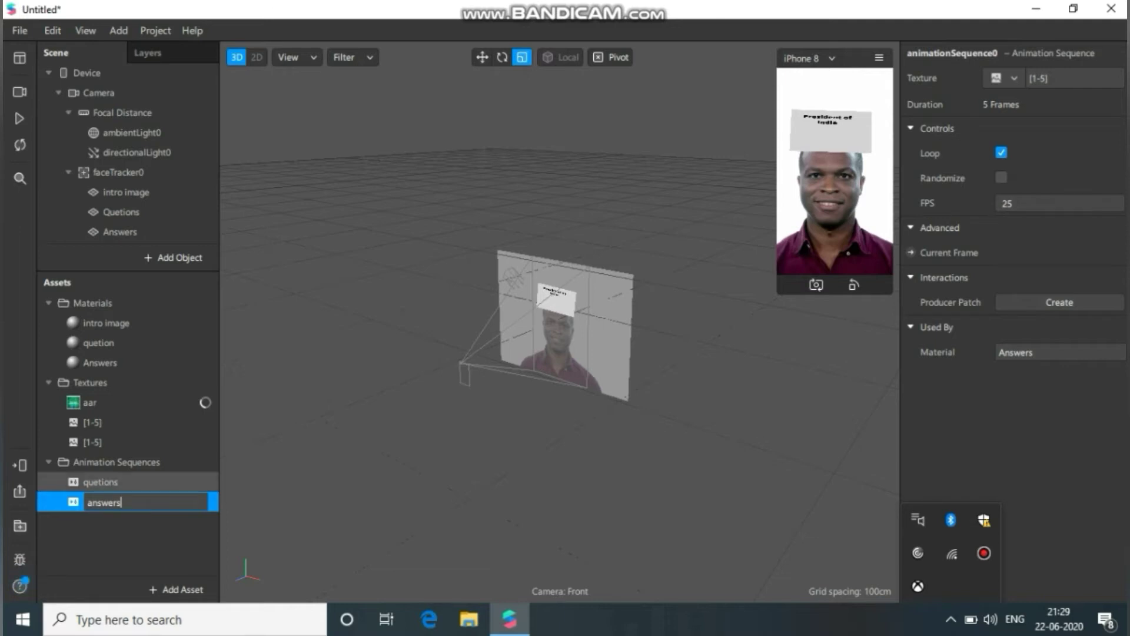
left_click(100, 481)
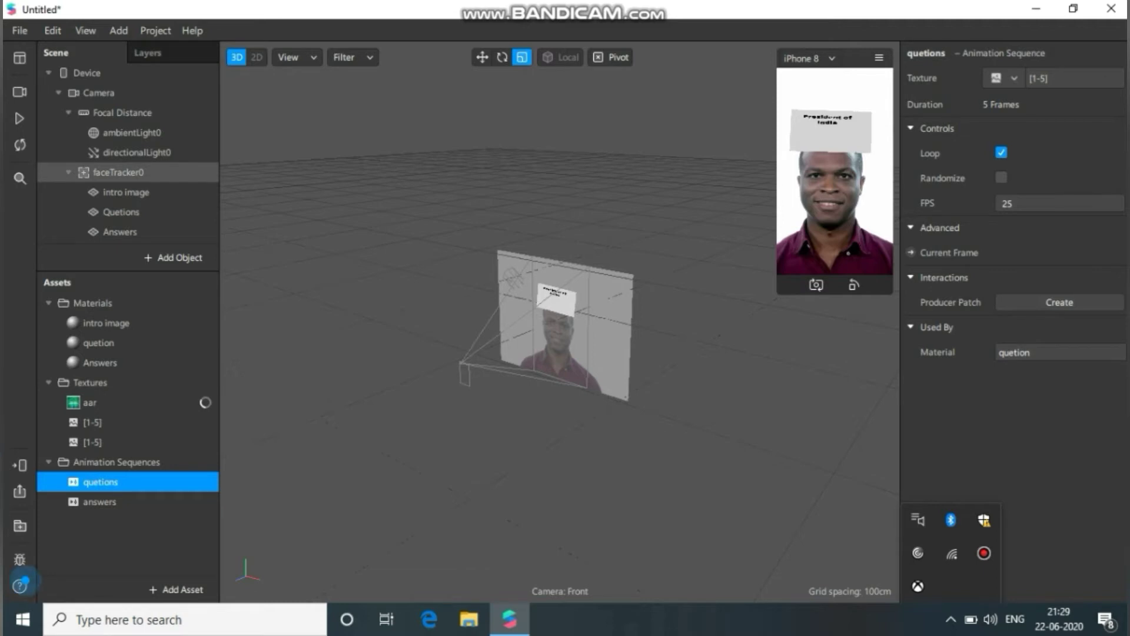
Step: Add two more planes under faceTracker0
right_click(144, 173)
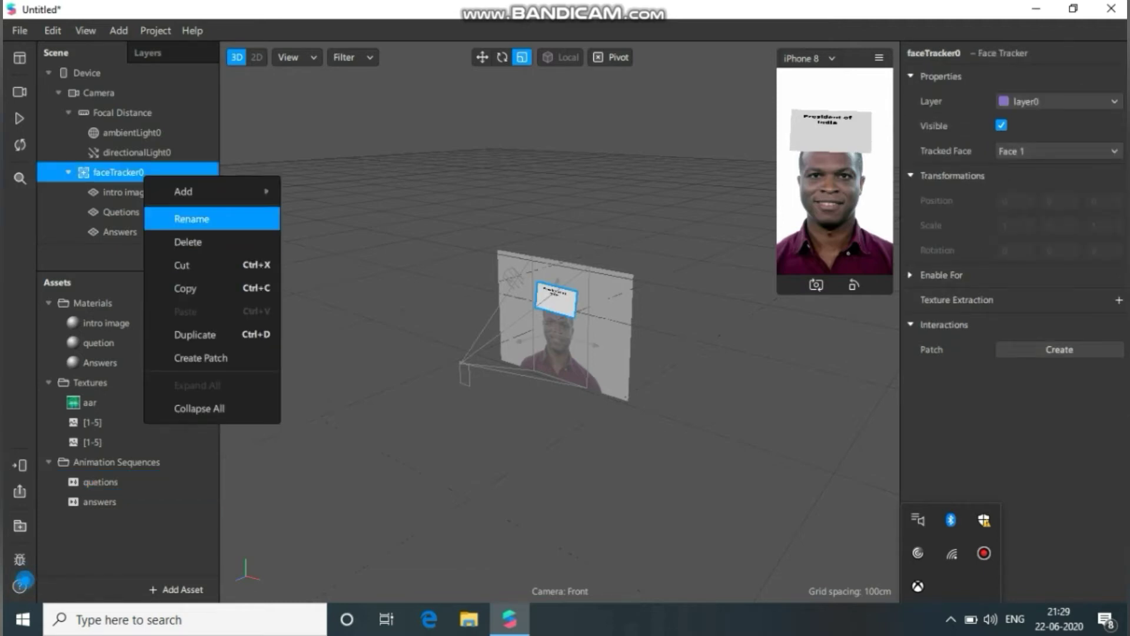
mouse_move(194, 191)
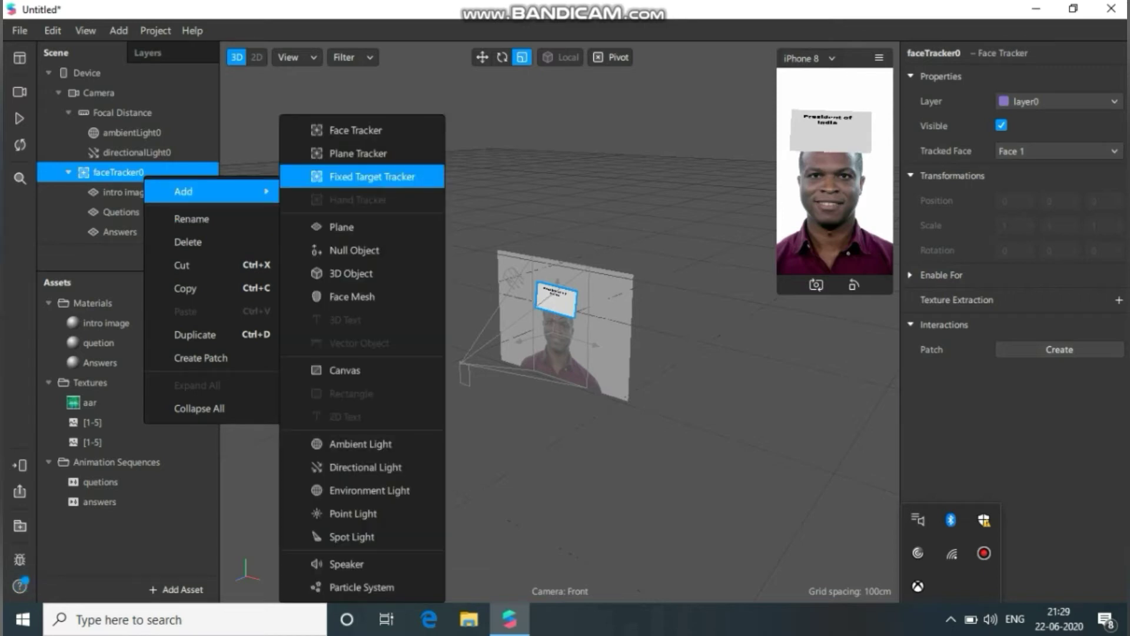
left_click(342, 226)
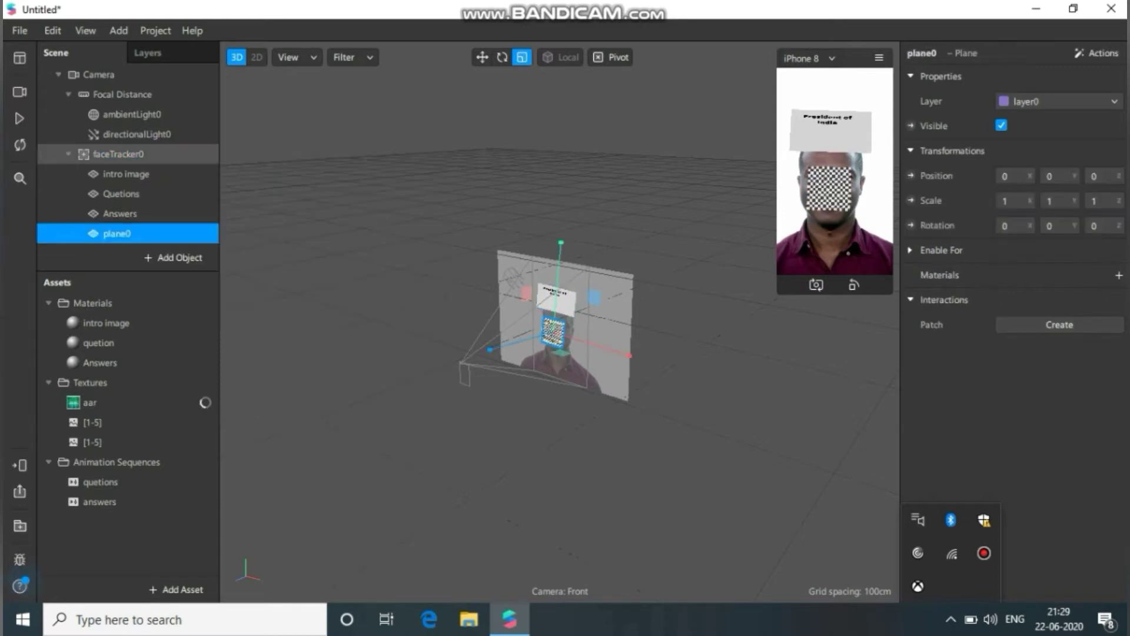
left_click(129, 154)
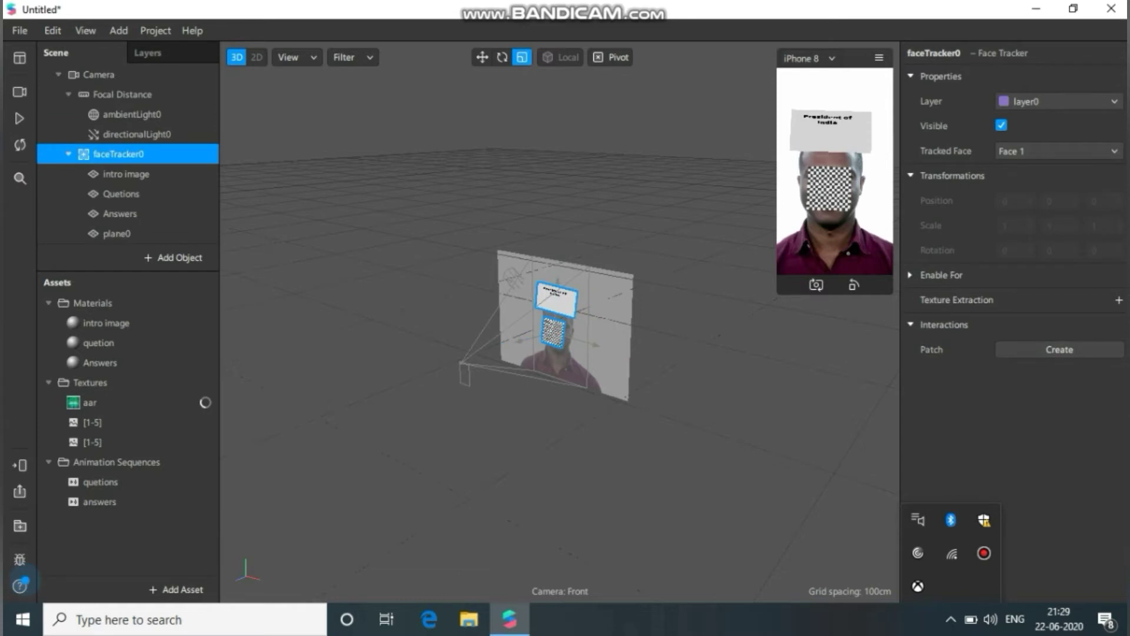
right_click(152, 153)
mouse_move(235, 161)
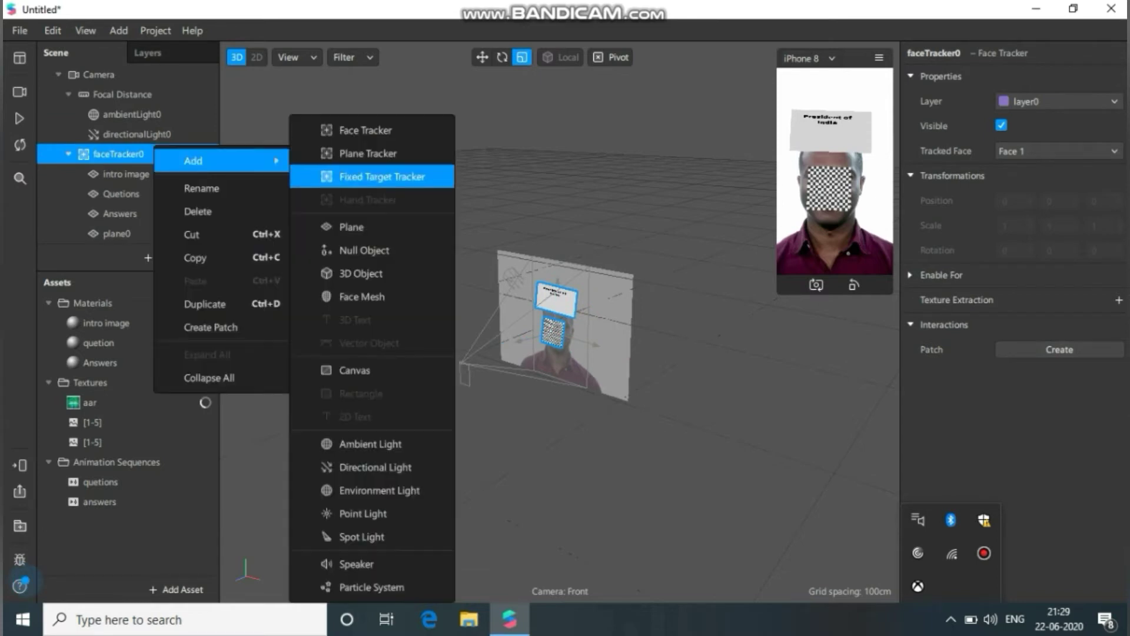
left_click(351, 227)
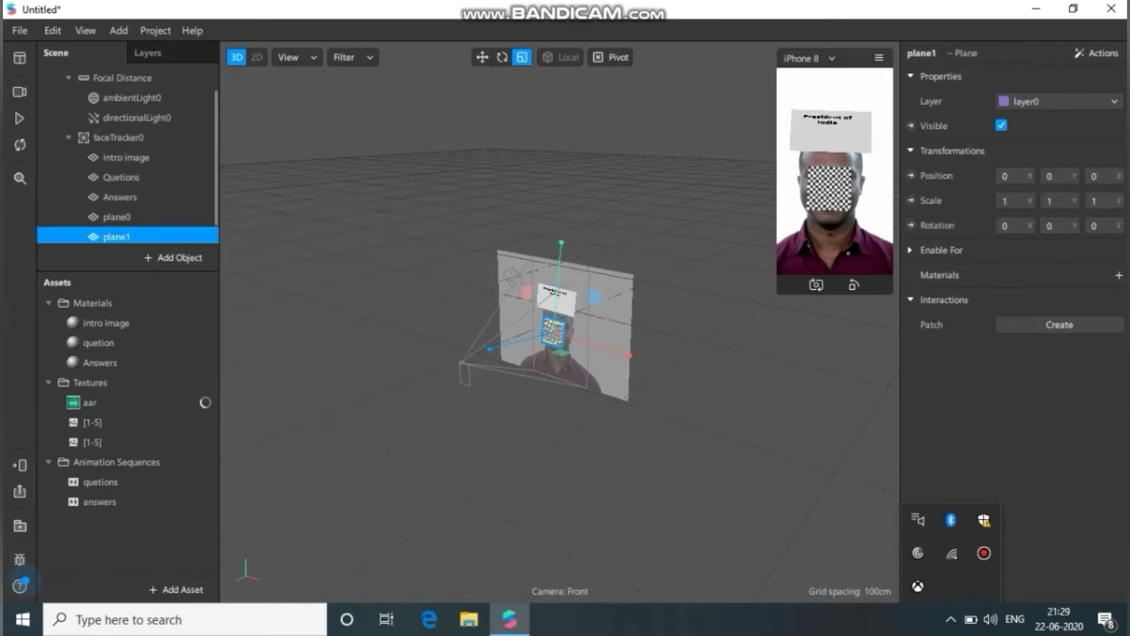
Step: Rename the two new planes "Timer" and "Time up"
double_click(118, 214)
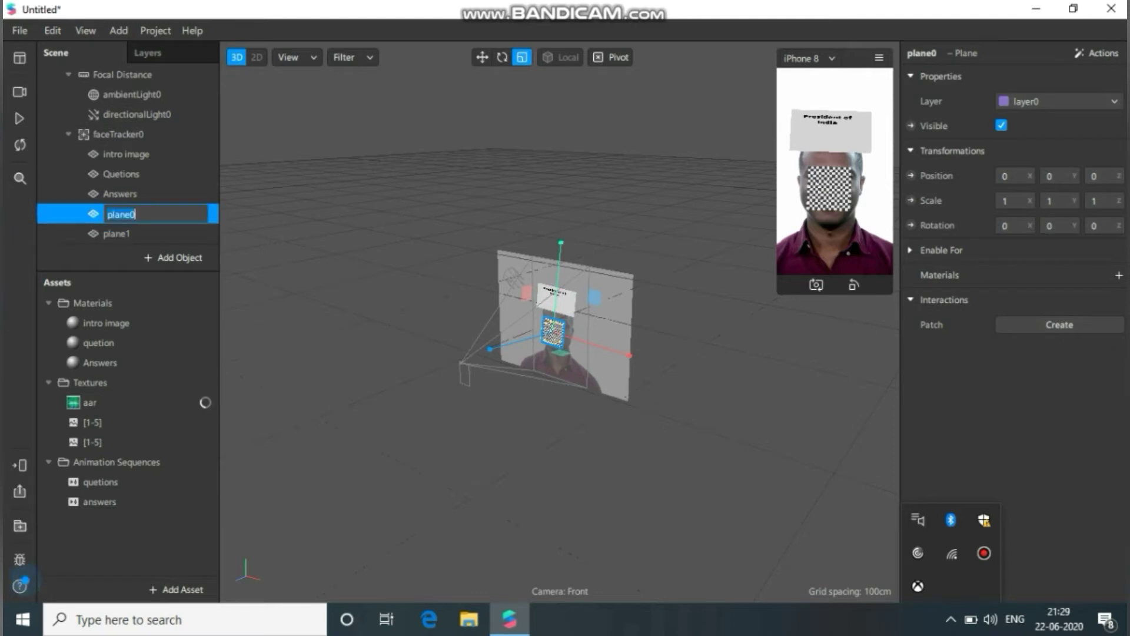
type("Timer")
double_click(117, 233)
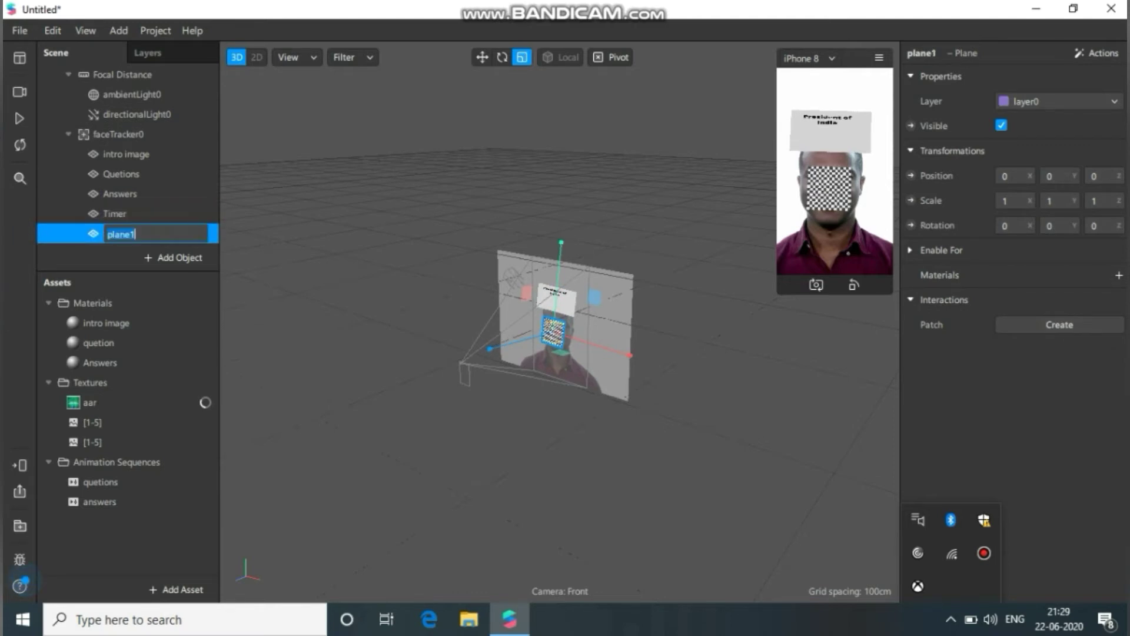
type("Time up")
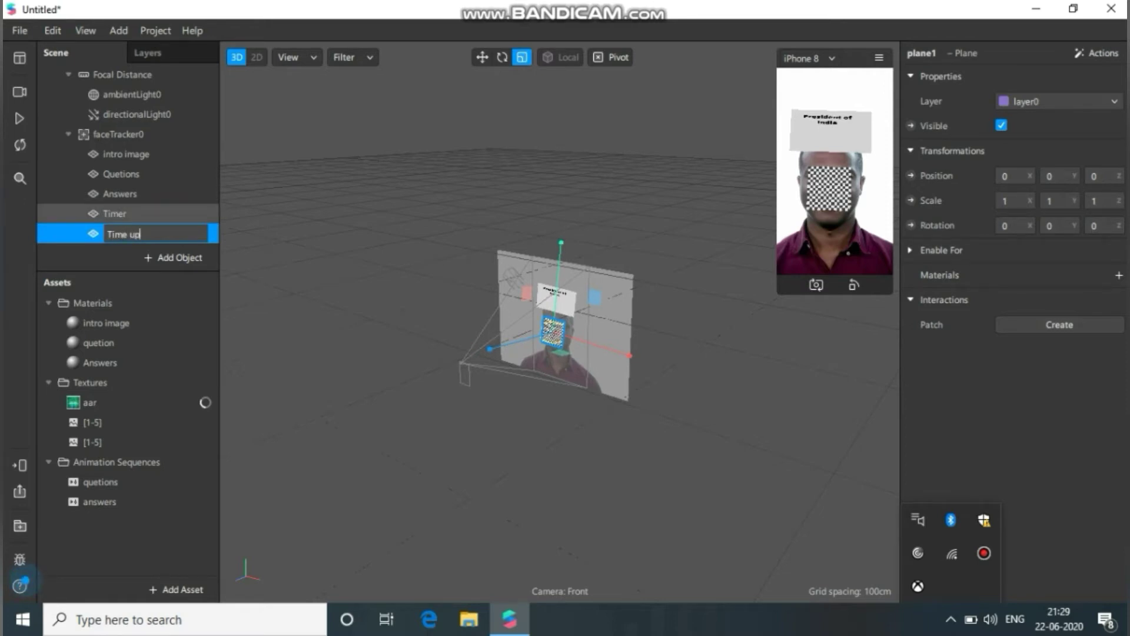
Step: Create a new material for the Timer plane and name it "Timer"
left_click(117, 214)
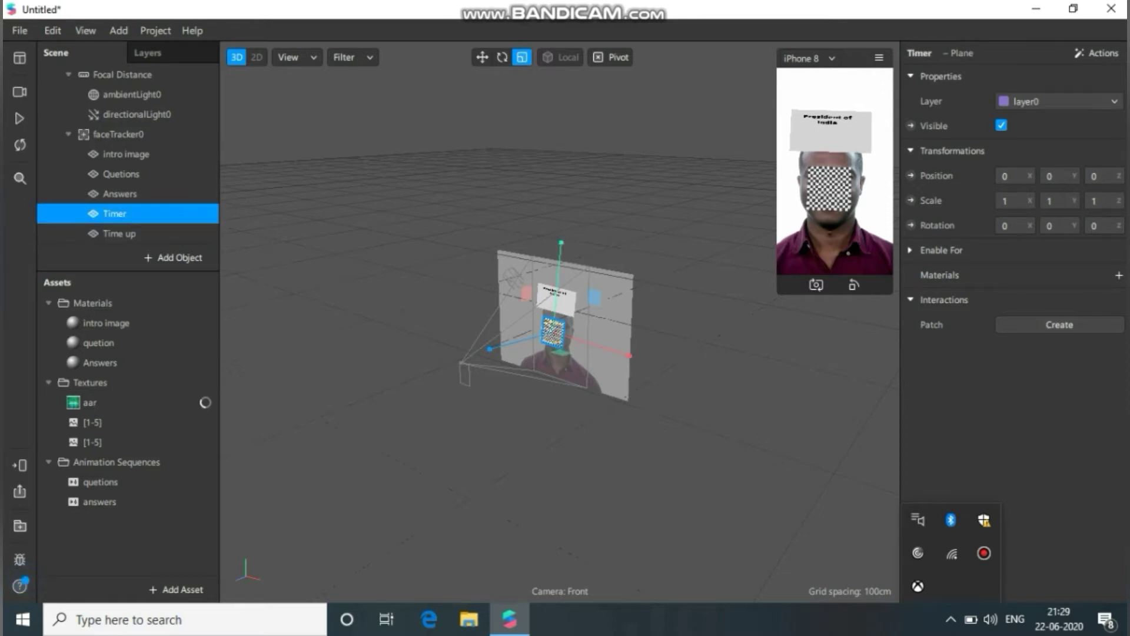
left_click(1119, 275)
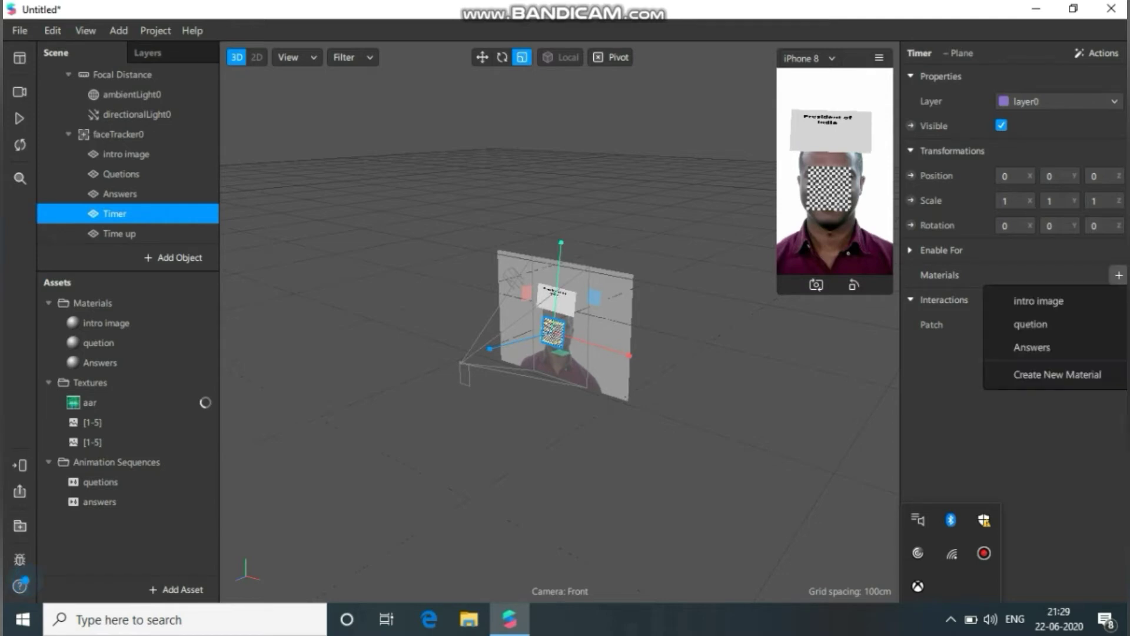
left_click(1057, 374)
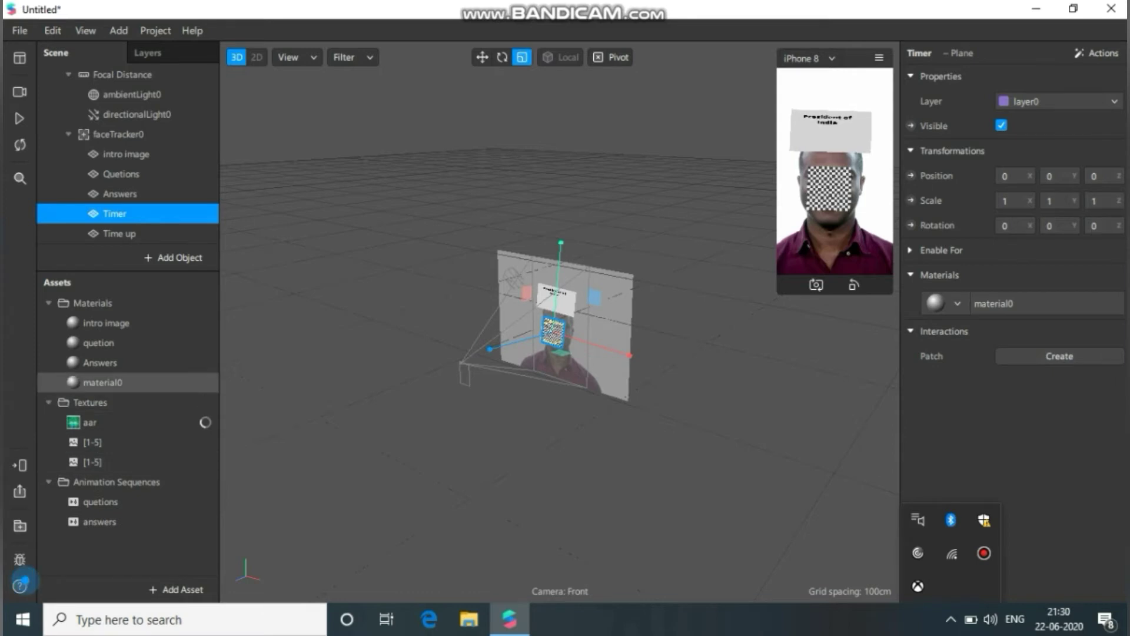
double_click(103, 383)
type("Timer")
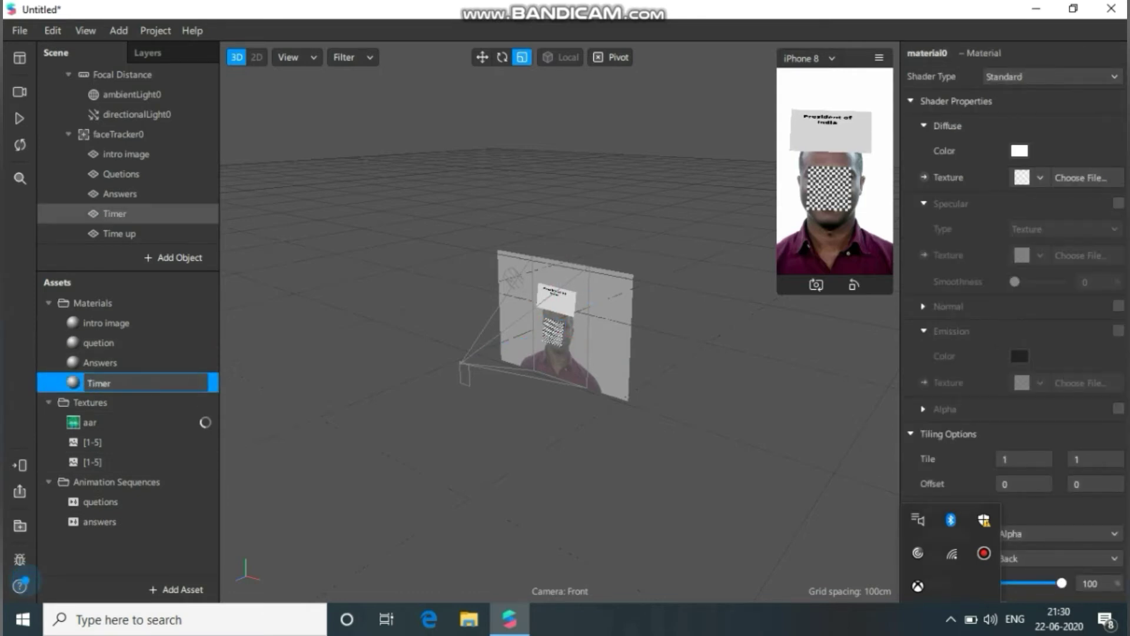
Step: Create a new material for the Time up plane and name it "Time up"
double_click(117, 233)
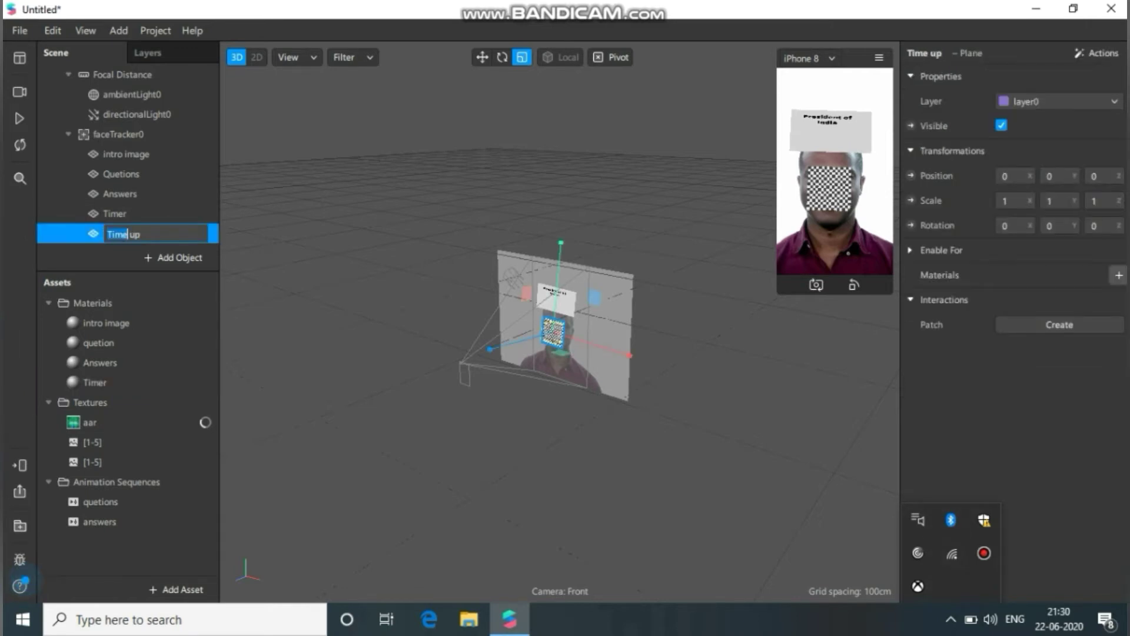
left_click(1119, 275)
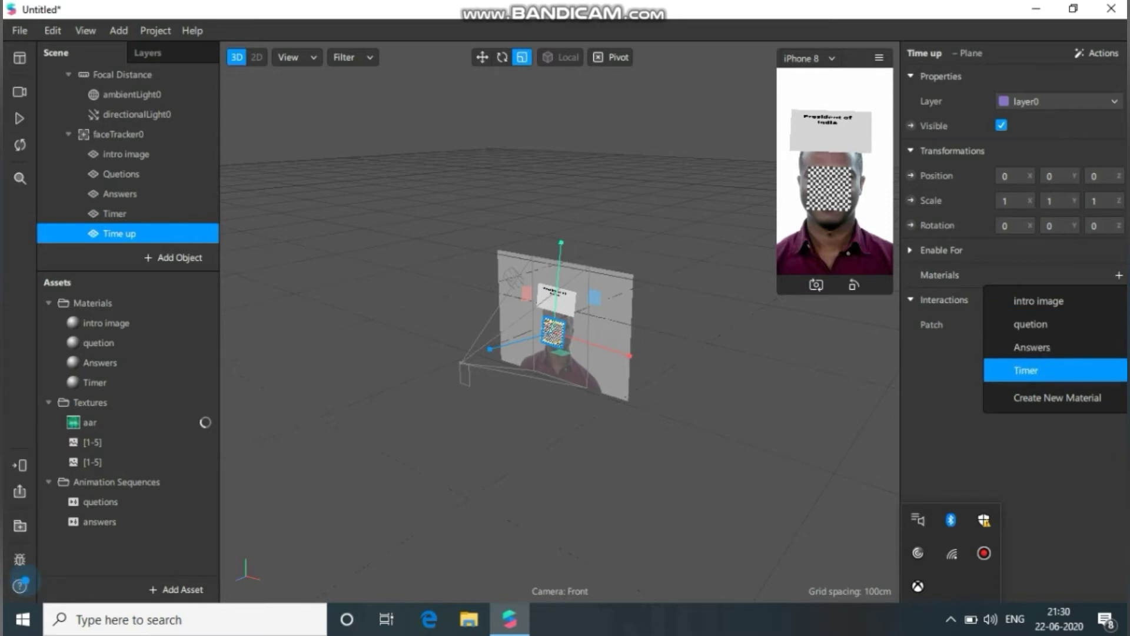
left_click(1057, 397)
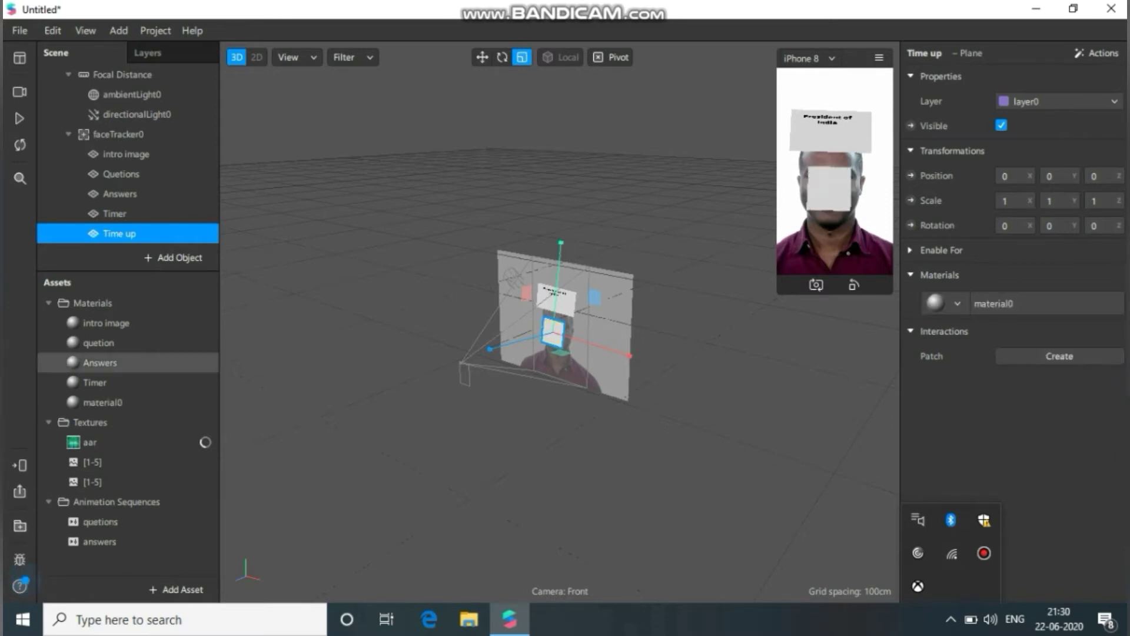
double_click(103, 402)
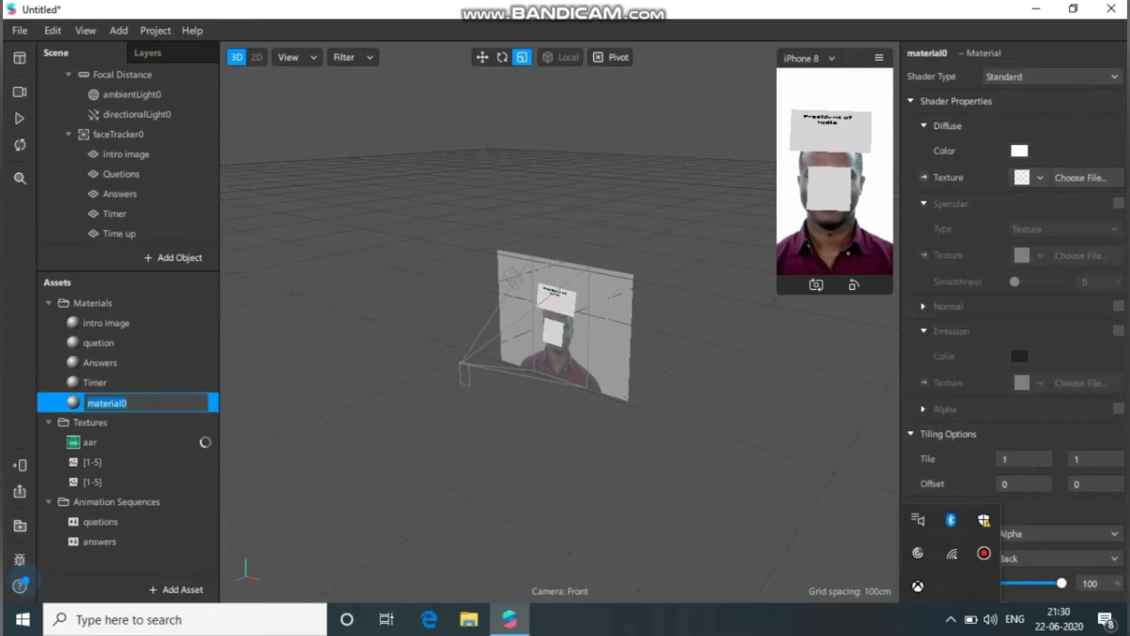
type("Y")
key("BackSpace")
type("Time up")
Step: Assign a new animation sequence as the diffuse texture of the Timer material
left_click(118, 382)
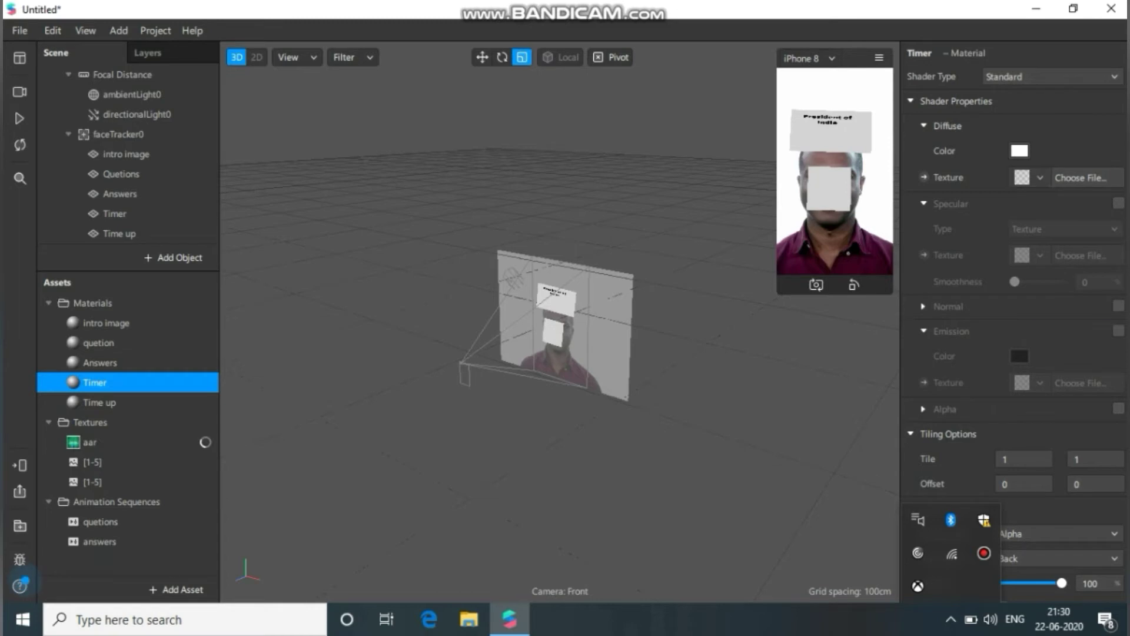
left_click(1030, 177)
left_click(1045, 279)
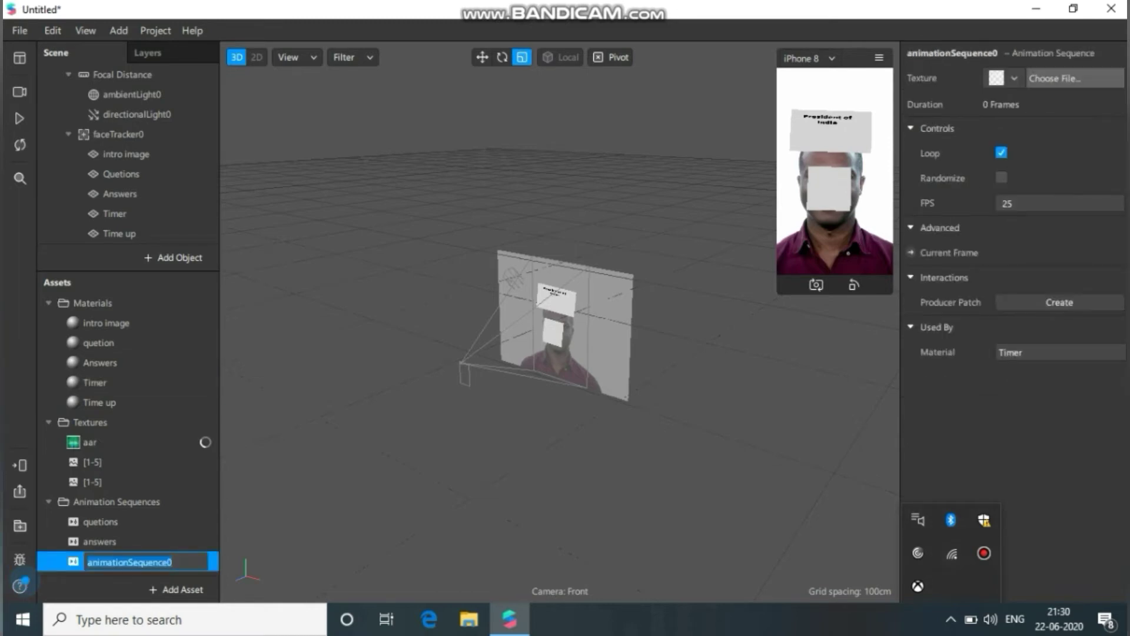
Step: Load countdown images 01 to 08 from the Desktop folder Gibberish > Timer > 1 as the Timer animation sequence's texture
left_click(1054, 79)
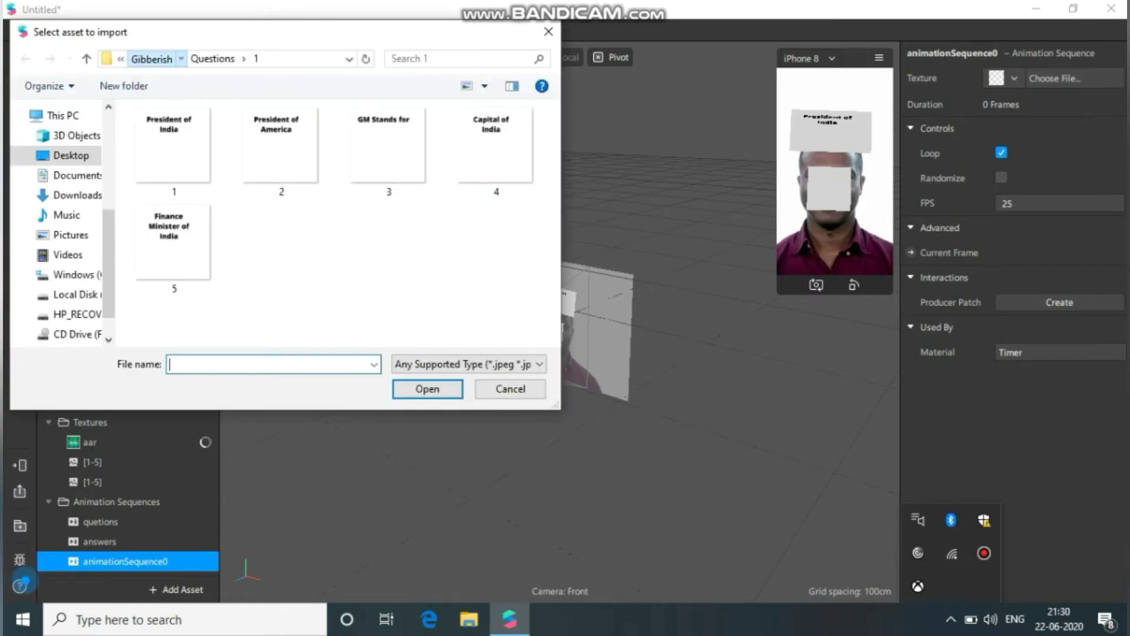
left_click(152, 59)
double_click(162, 169)
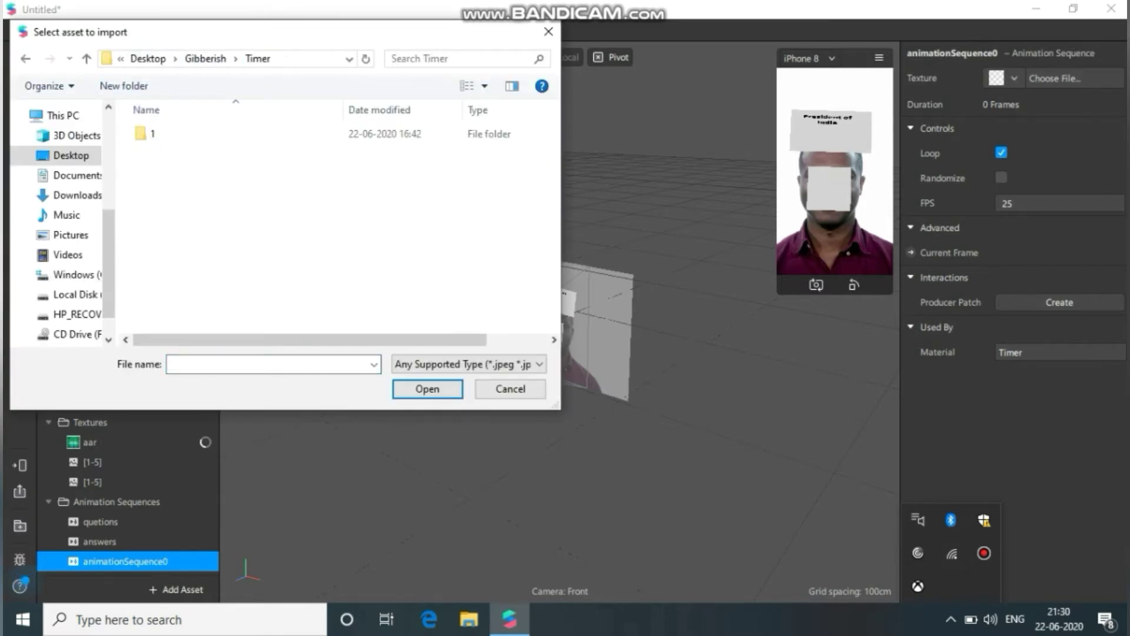
double_click(163, 135)
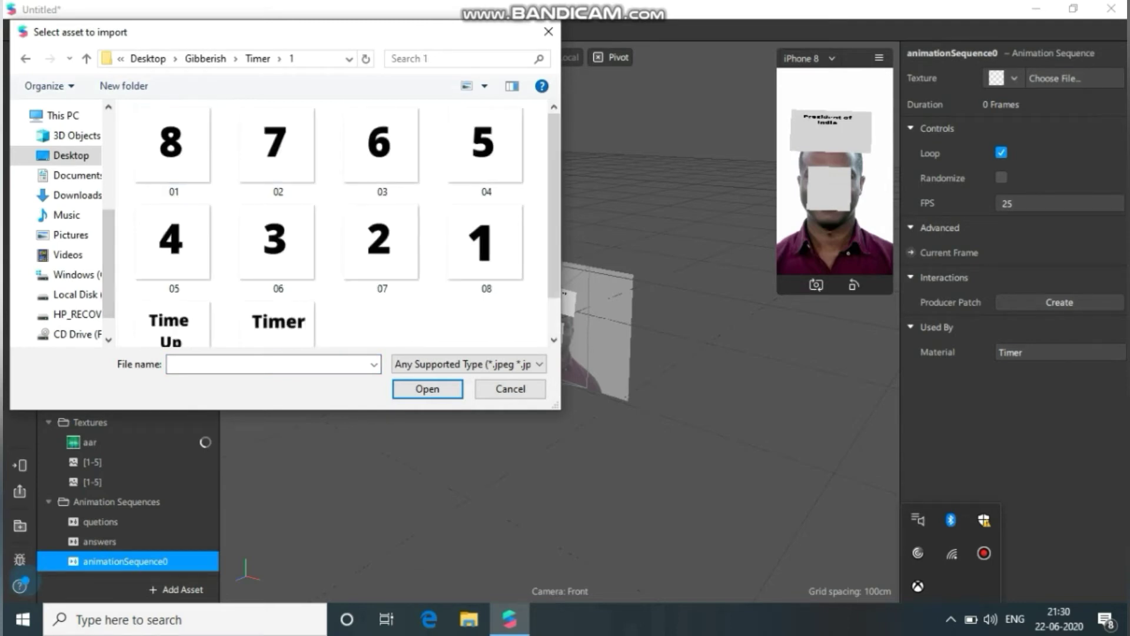
left_click_drag(128, 253, 461, 112)
left_click_drag(461, 254, 492, 264)
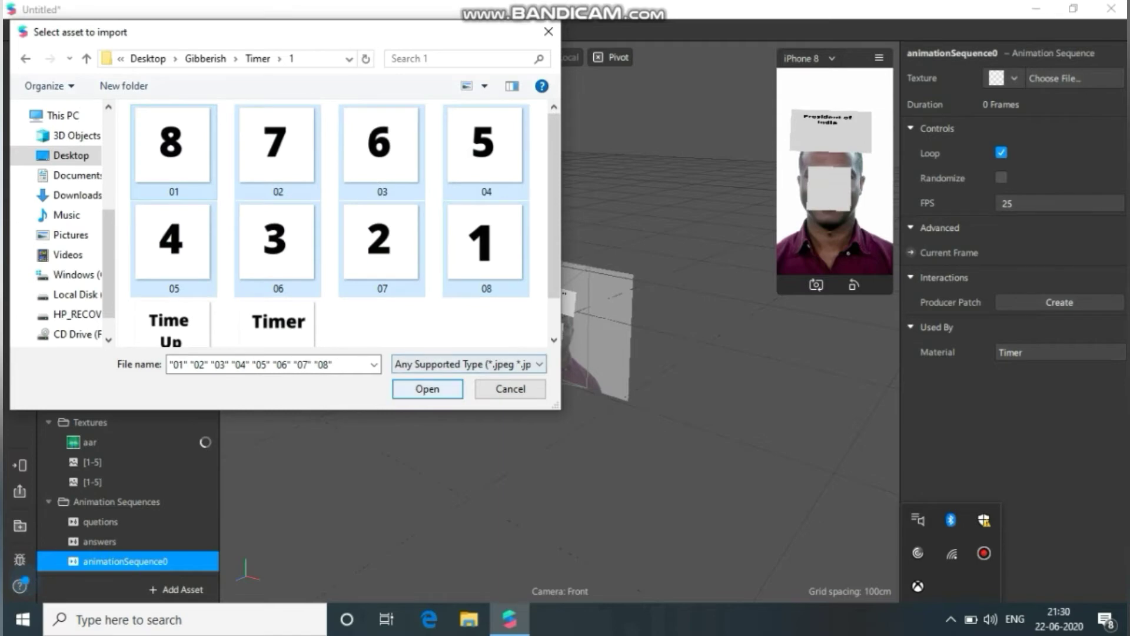
left_click(436, 390)
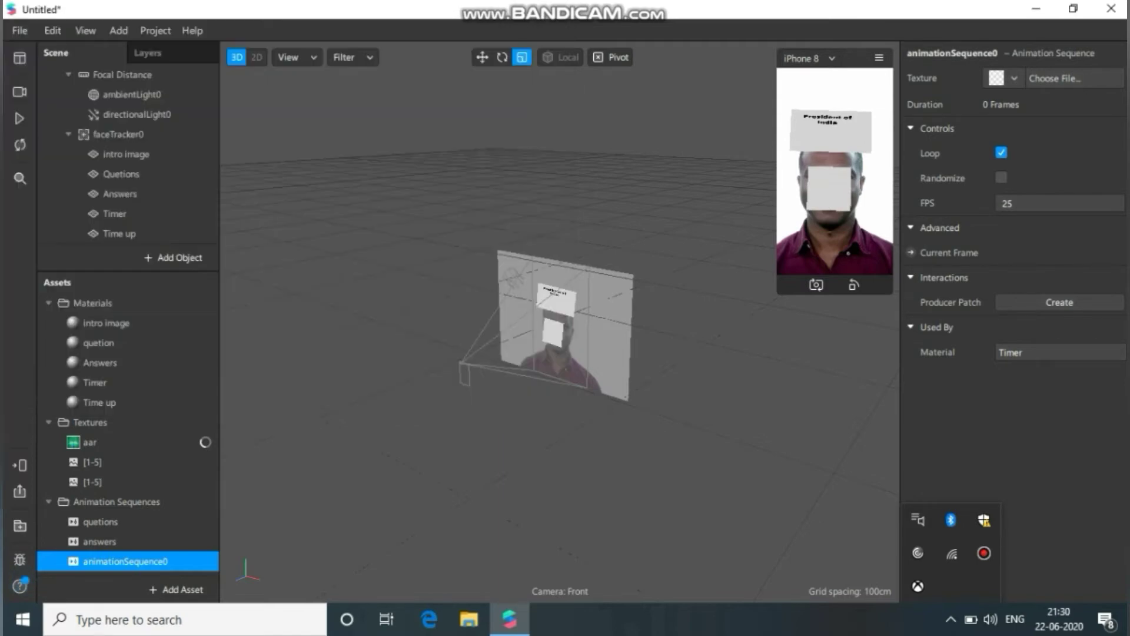
Step: Import the "Time Up" image from the folder Gibberish > Timer > 1 as the diffuse texture of the Time up material
left_click(99, 402)
left_click(1040, 177)
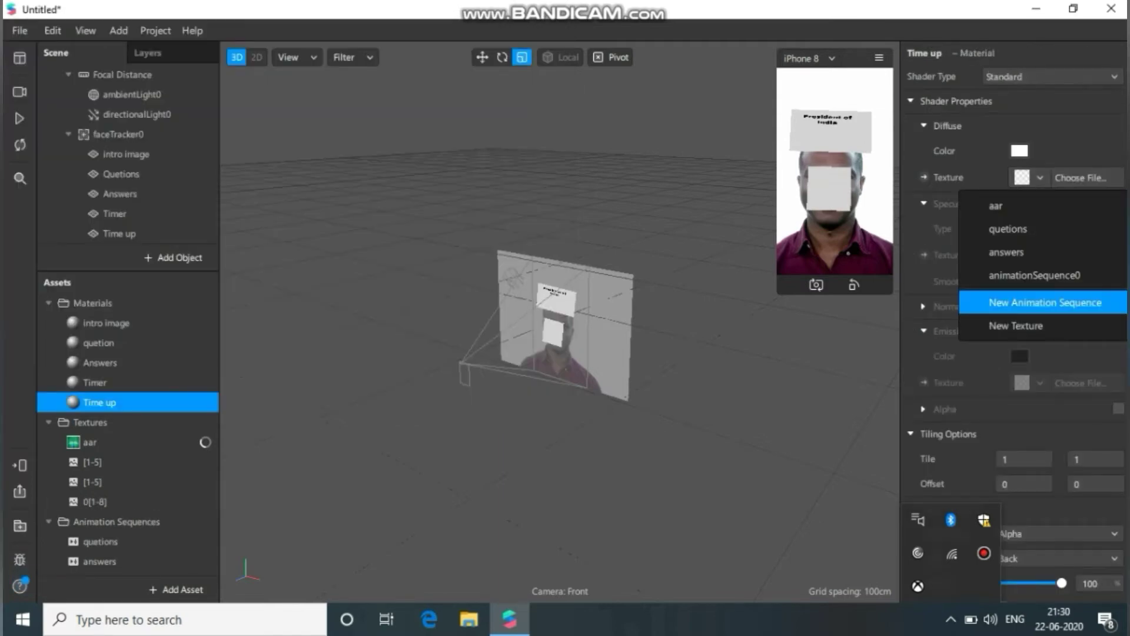
left_click(1016, 325)
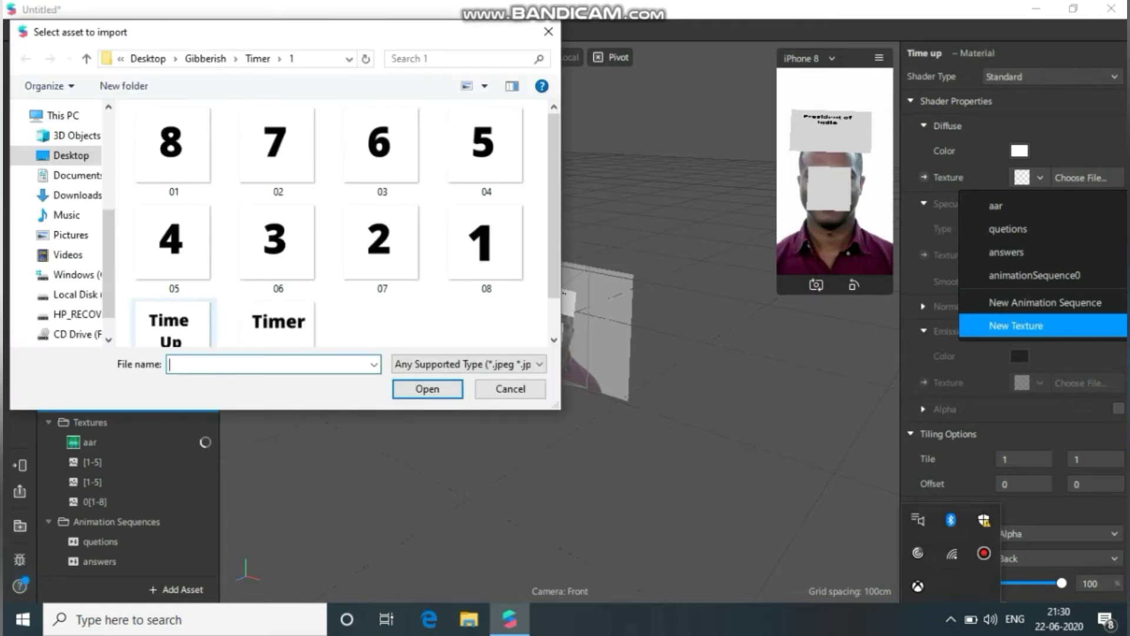
double_click(173, 324)
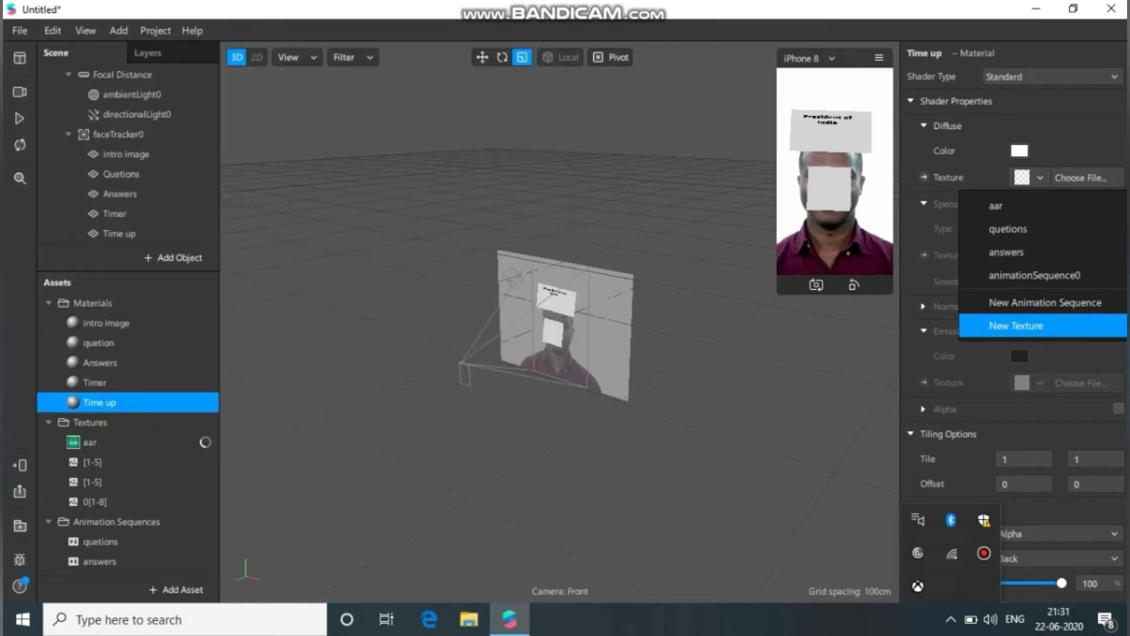
Step: Stretch the Timer plane slightly to a Y scale of 1.022 and move it up above the head to a Y position of about 0.248
left_click(114, 214)
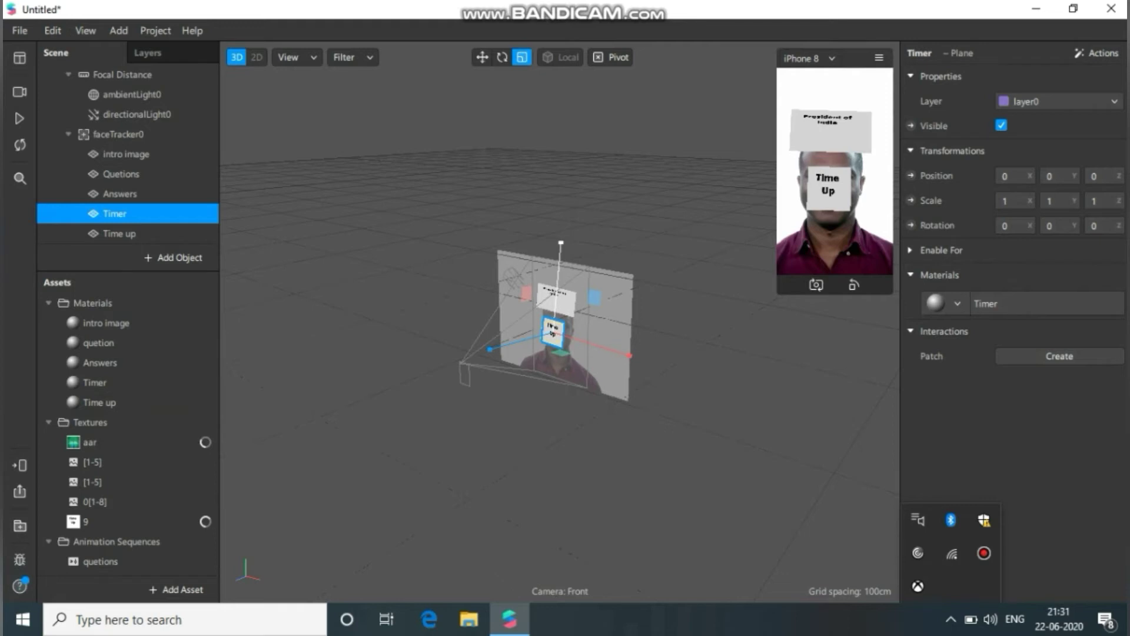
left_click_drag(561, 243, 561, 241)
key("w")
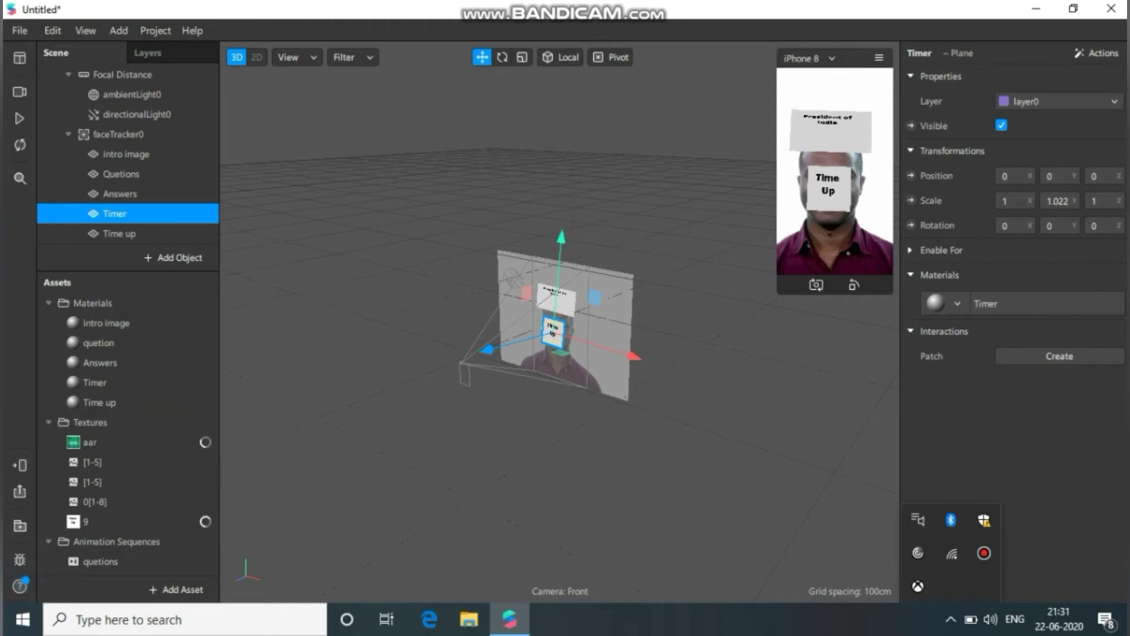
left_click_drag(561, 239, 567, 172)
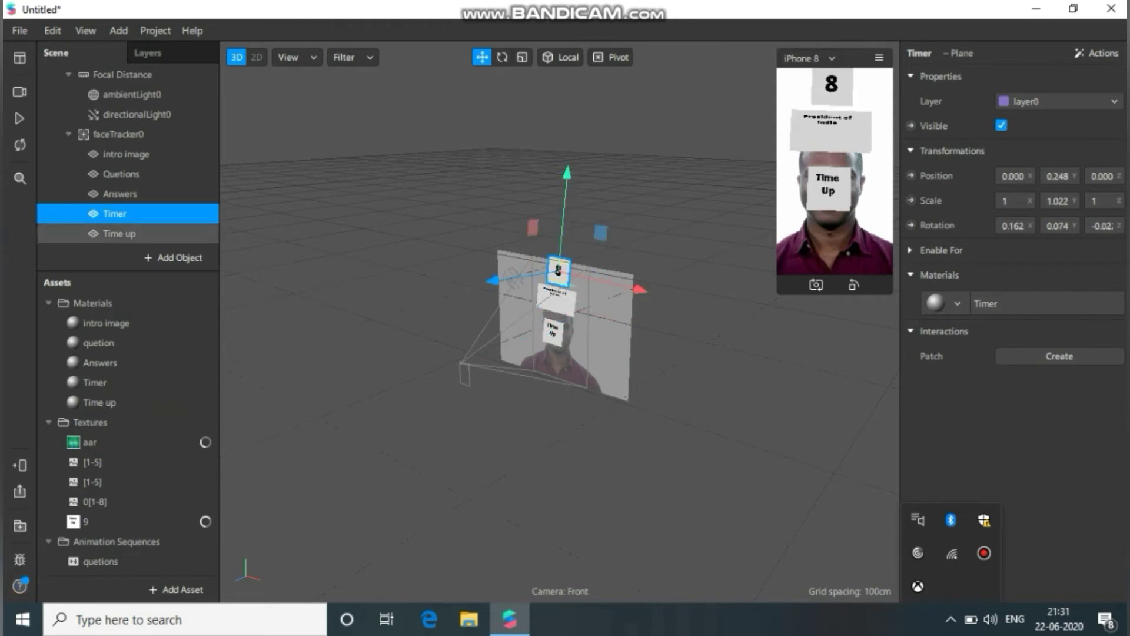
Step: Move the Time up plane up above the head to a Y position of about 0.241, over the Timer plane
left_click(119, 234)
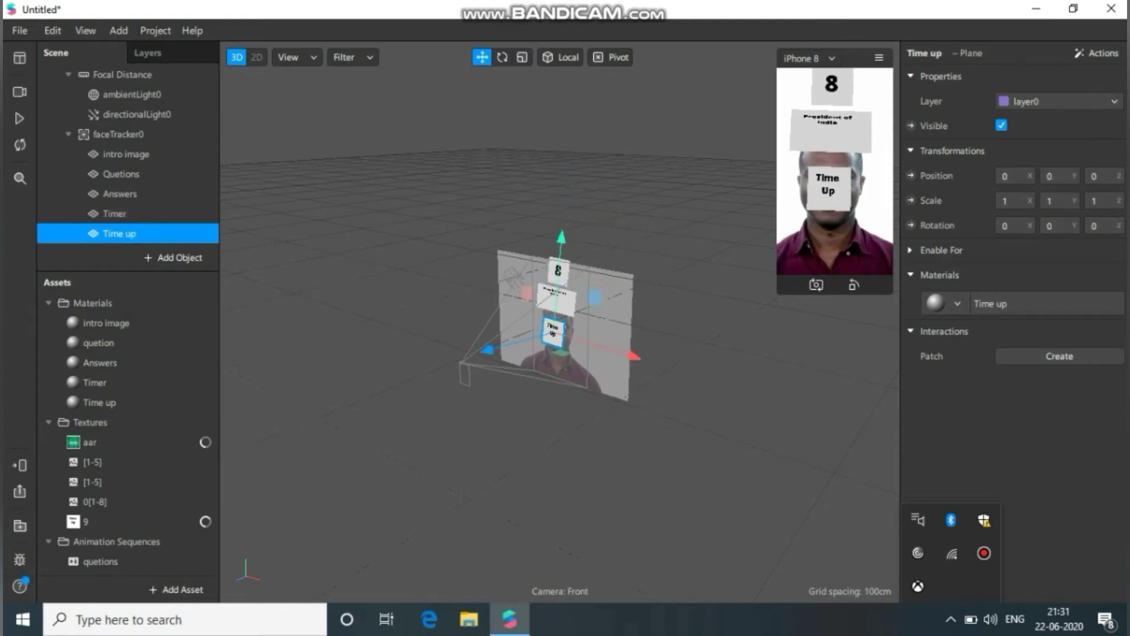
left_click_drag(561, 241, 564, 194)
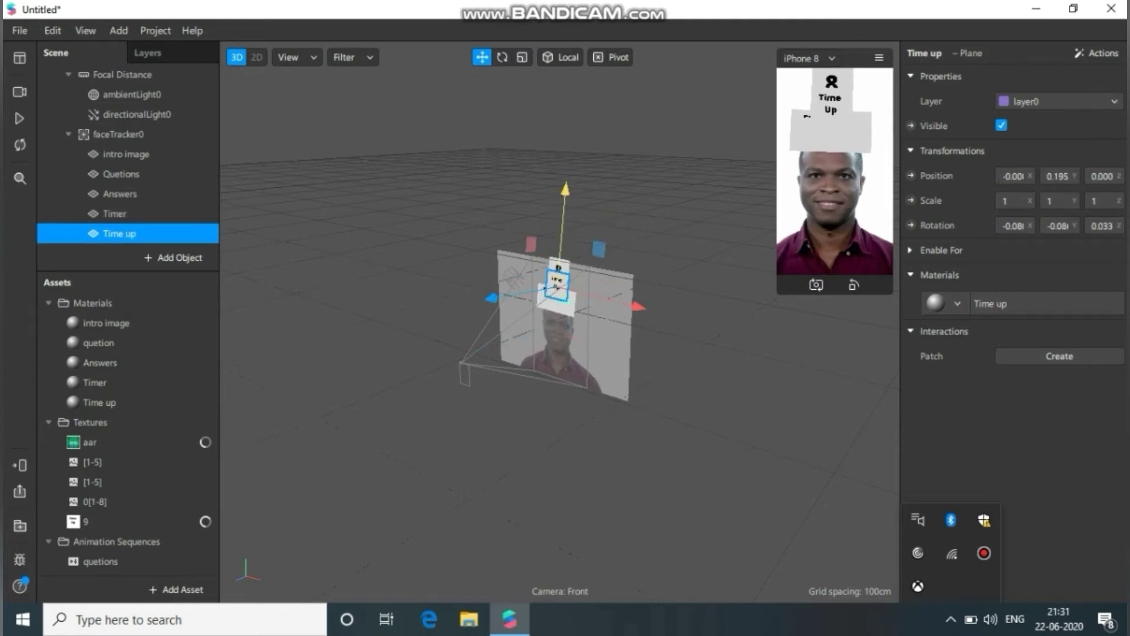
left_click_drag(567, 179, 566, 175)
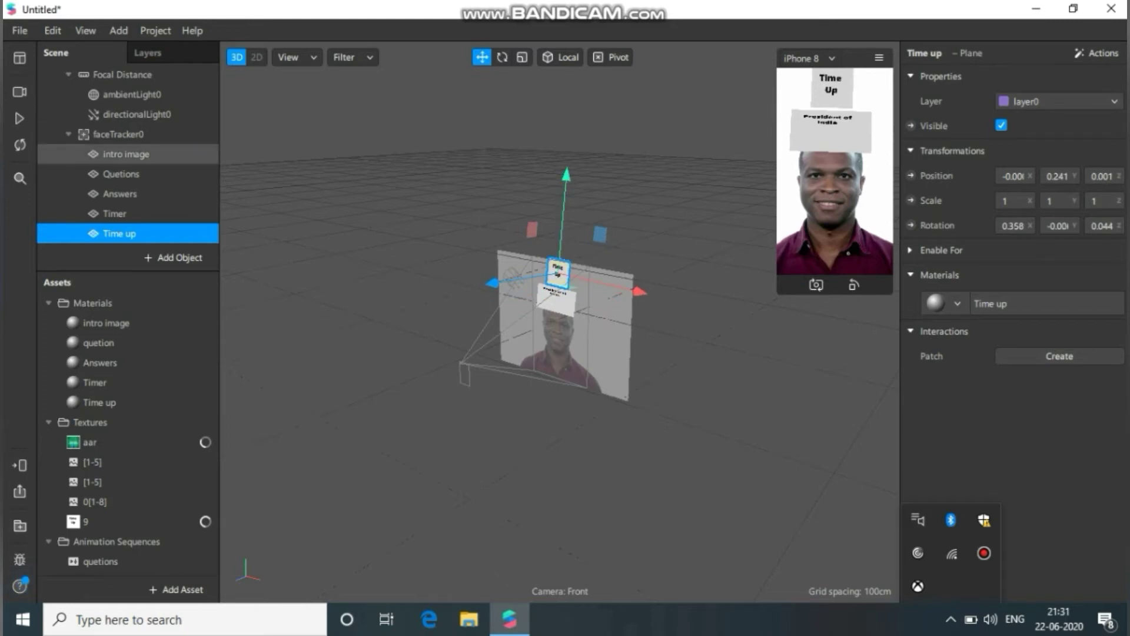
Step: Hide the Quetions, Answers and intro image planes, and make the Quetions plane visible again
left_click(121, 174)
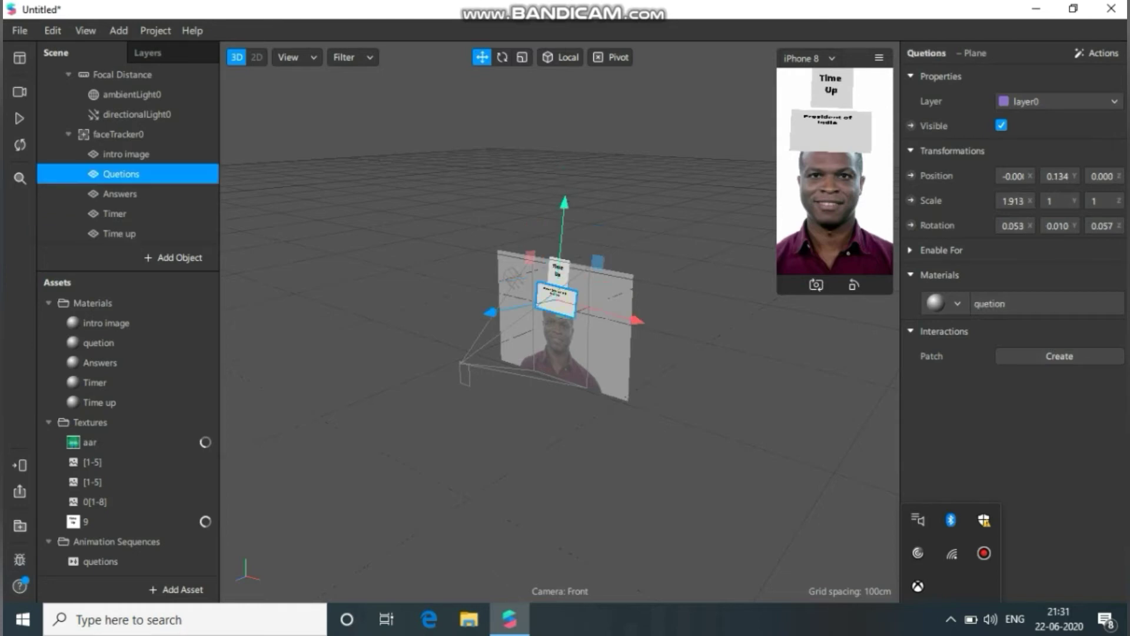
left_click(1002, 125)
left_click(120, 194)
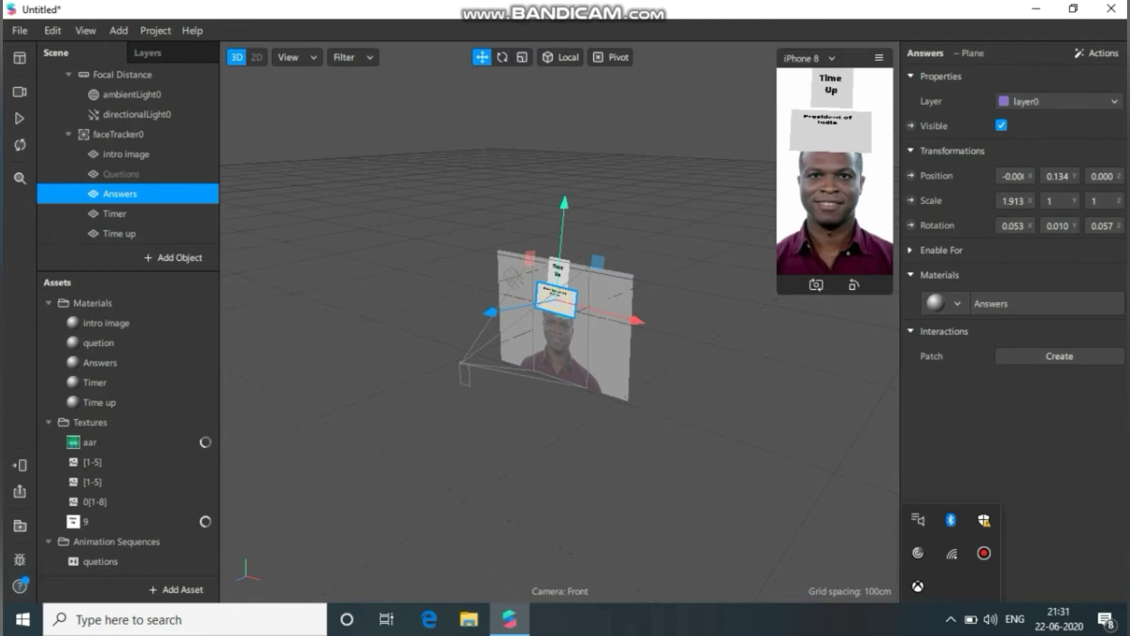
left_click(1001, 126)
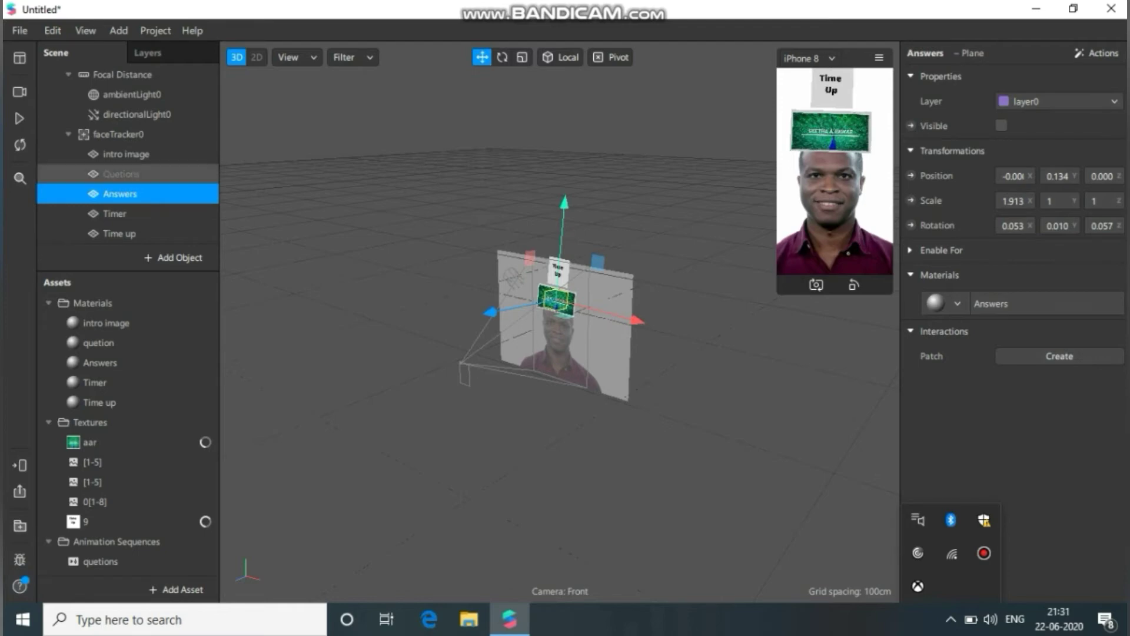
left_click(127, 154)
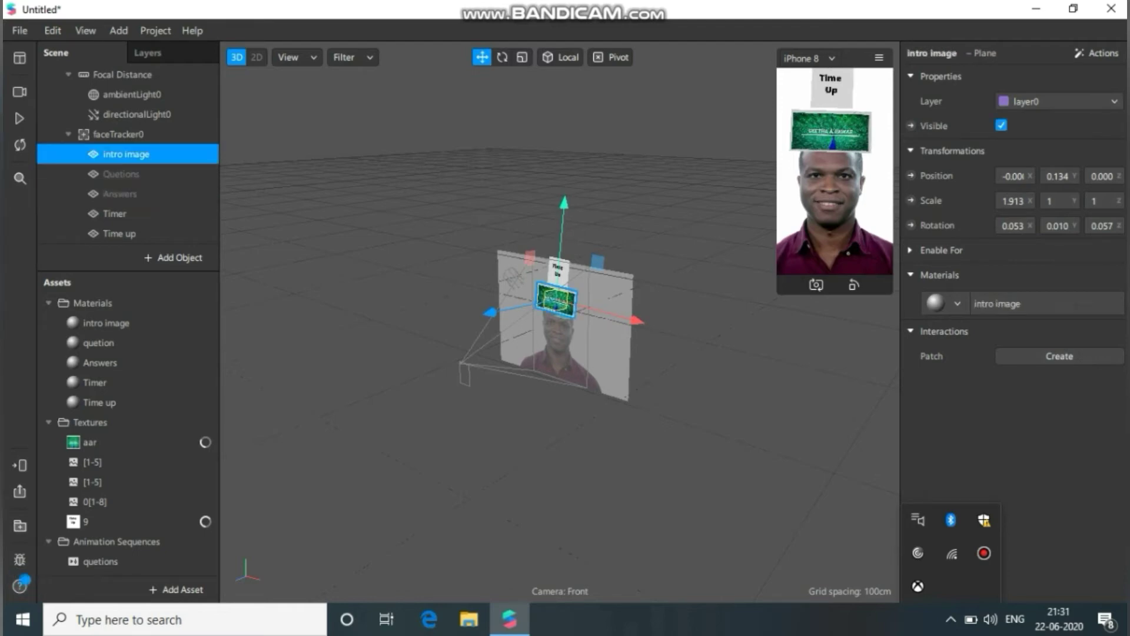
left_click(1002, 126)
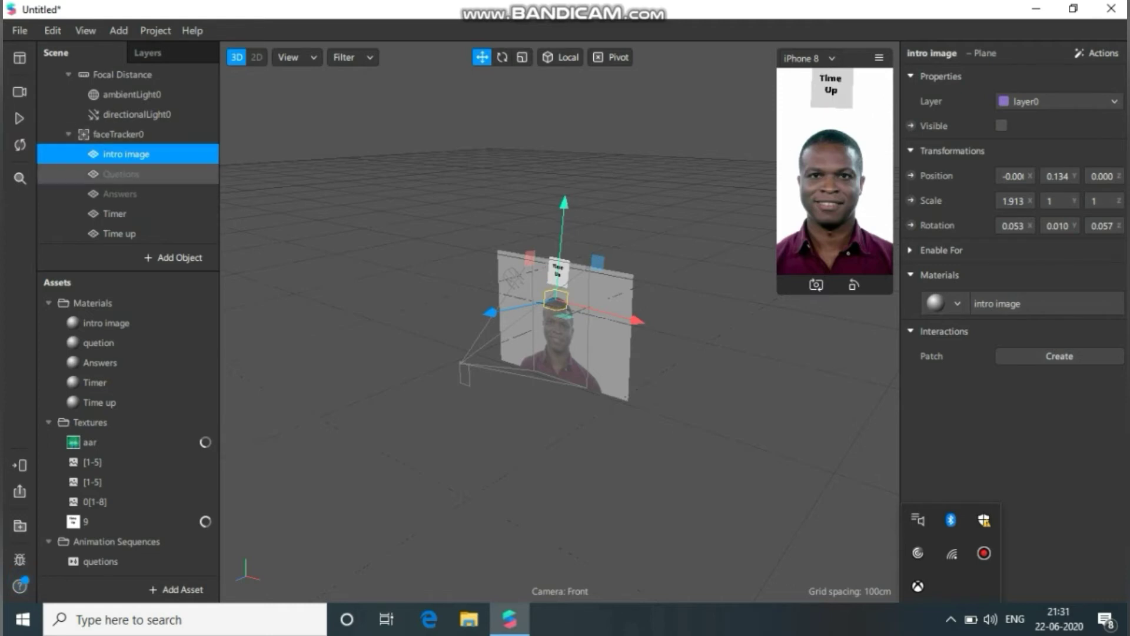
double_click(123, 174)
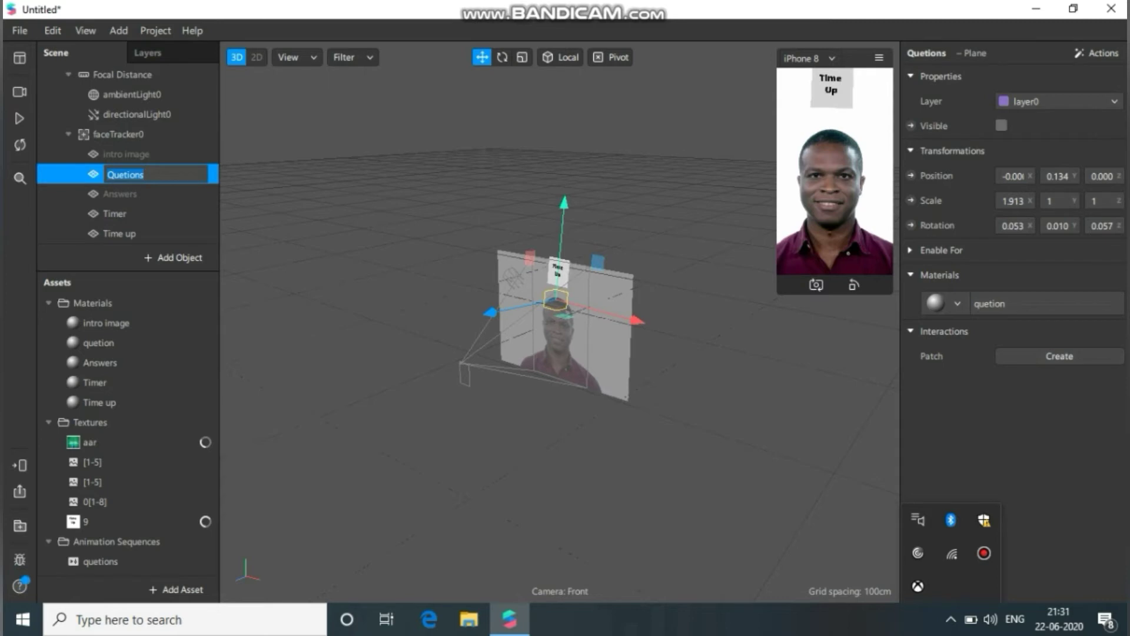
left_click(1001, 126)
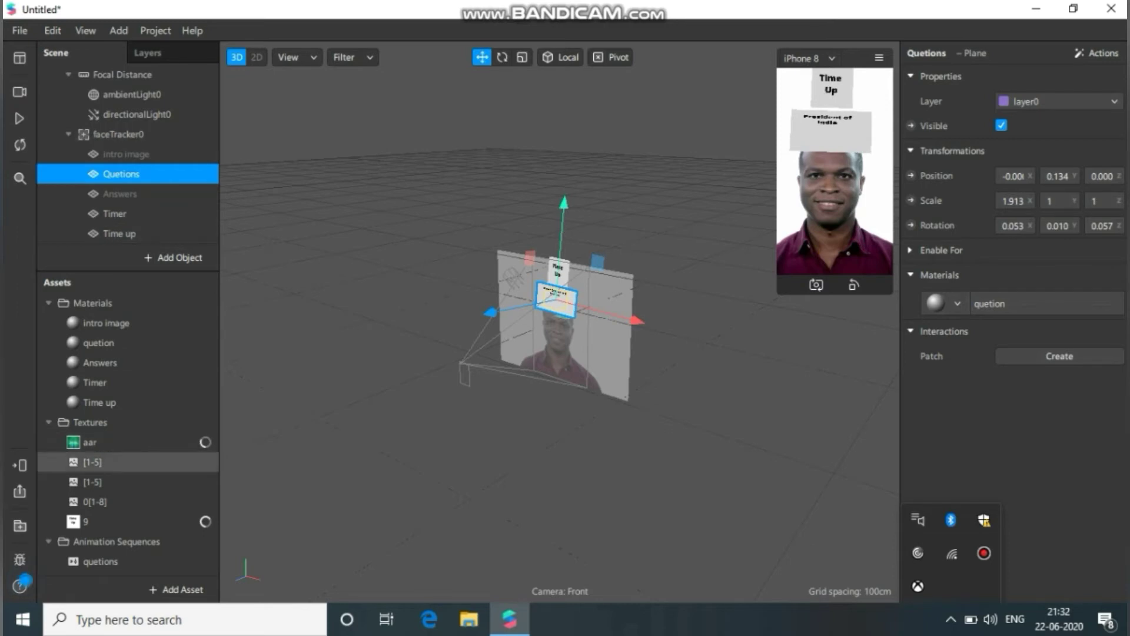
Step: Enable No compression for both [1-5] texture sequences and the 0[1-8] texture sequence
left_click(118, 462)
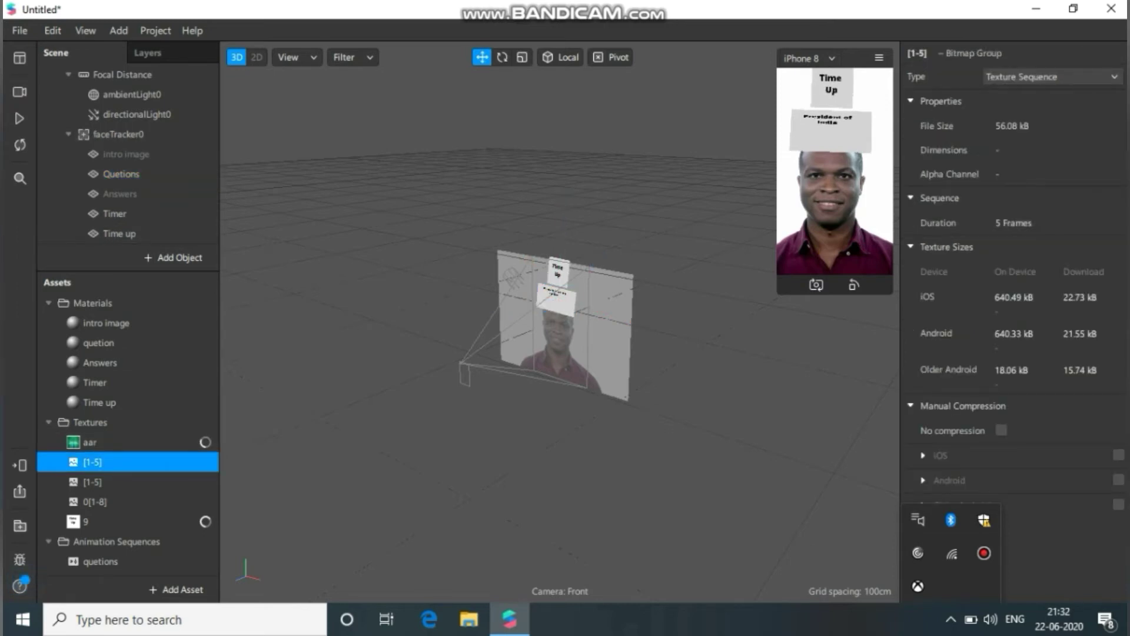
left_click(1001, 429)
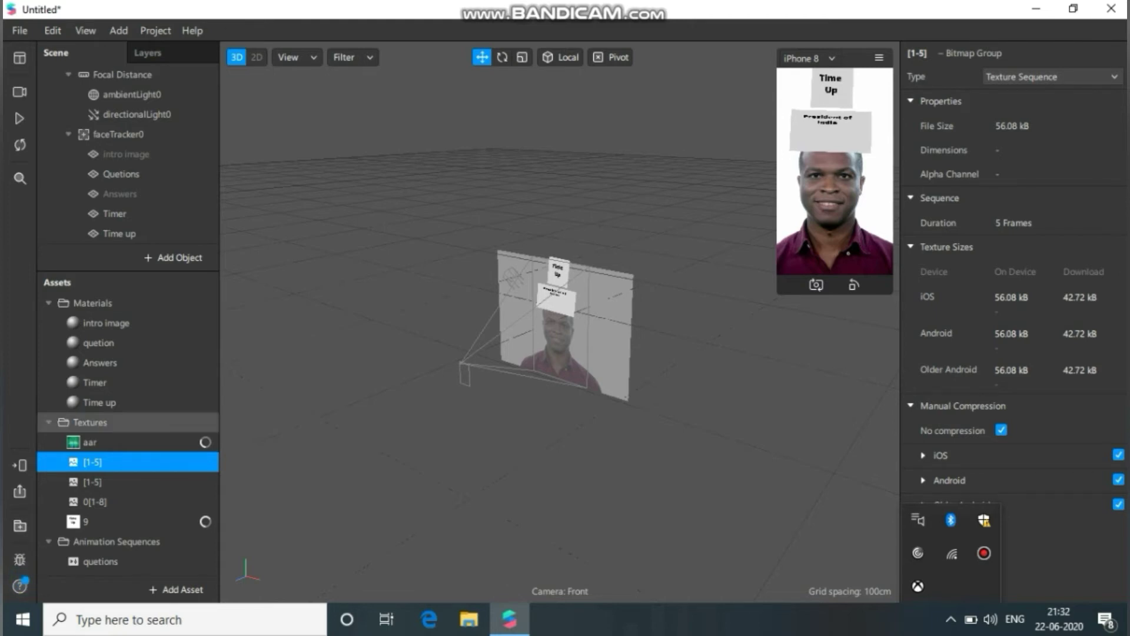
left_click(127, 483)
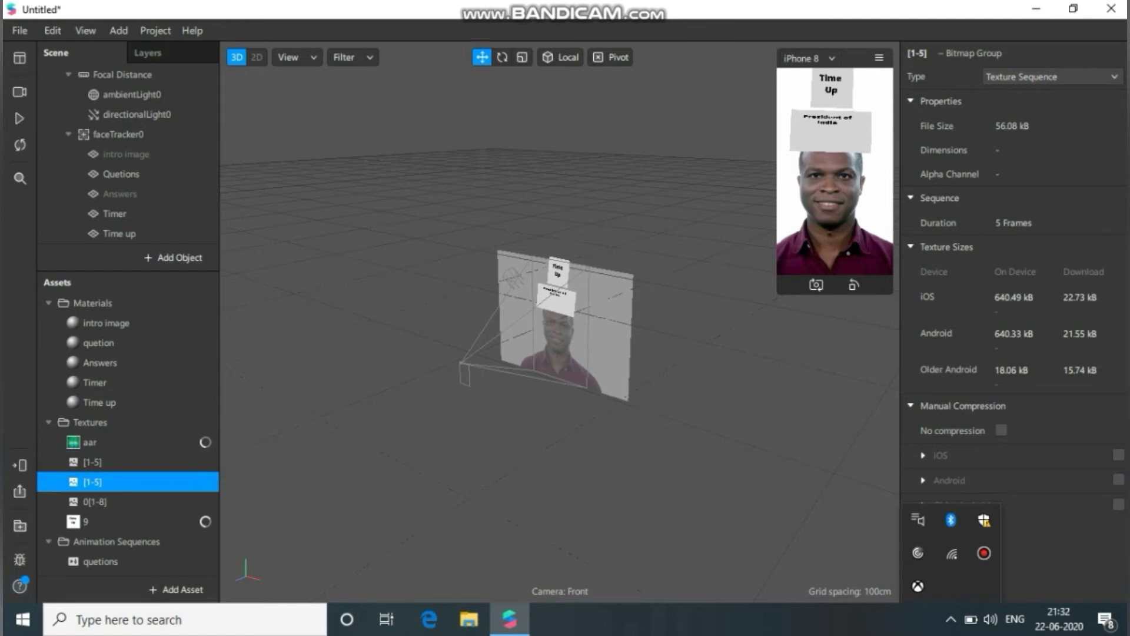
left_click(1001, 431)
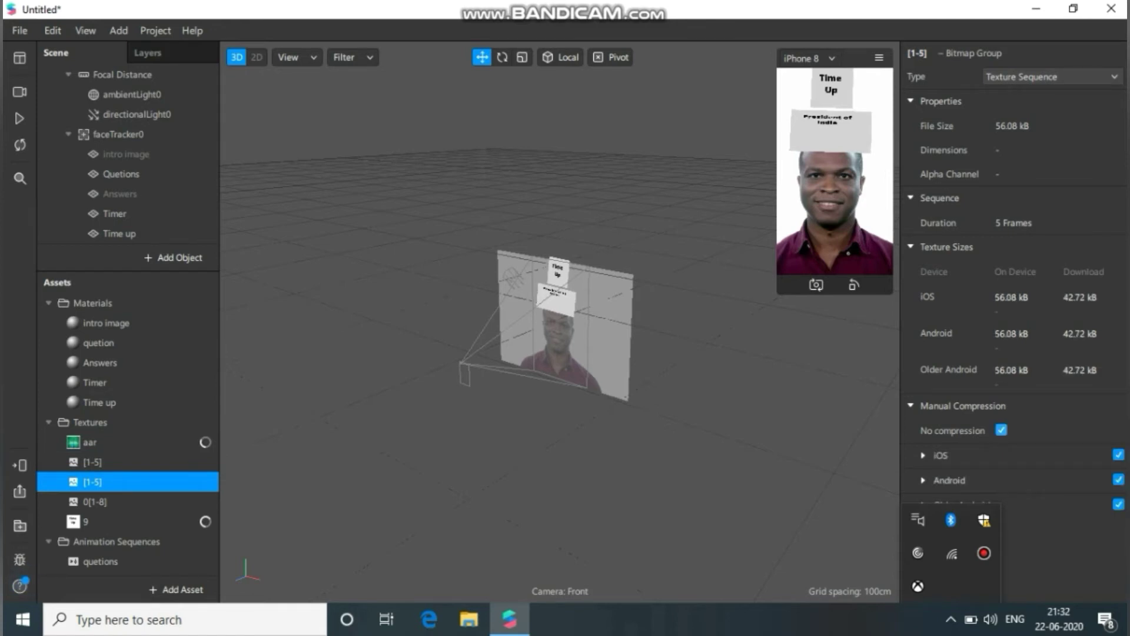
left_click(128, 502)
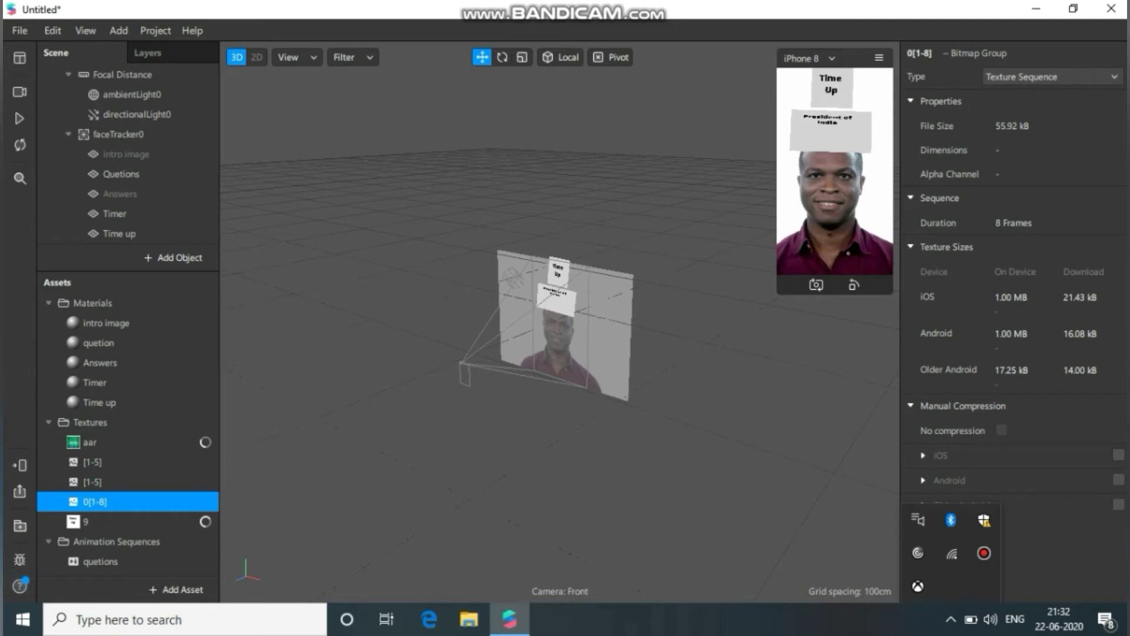
left_click(1001, 431)
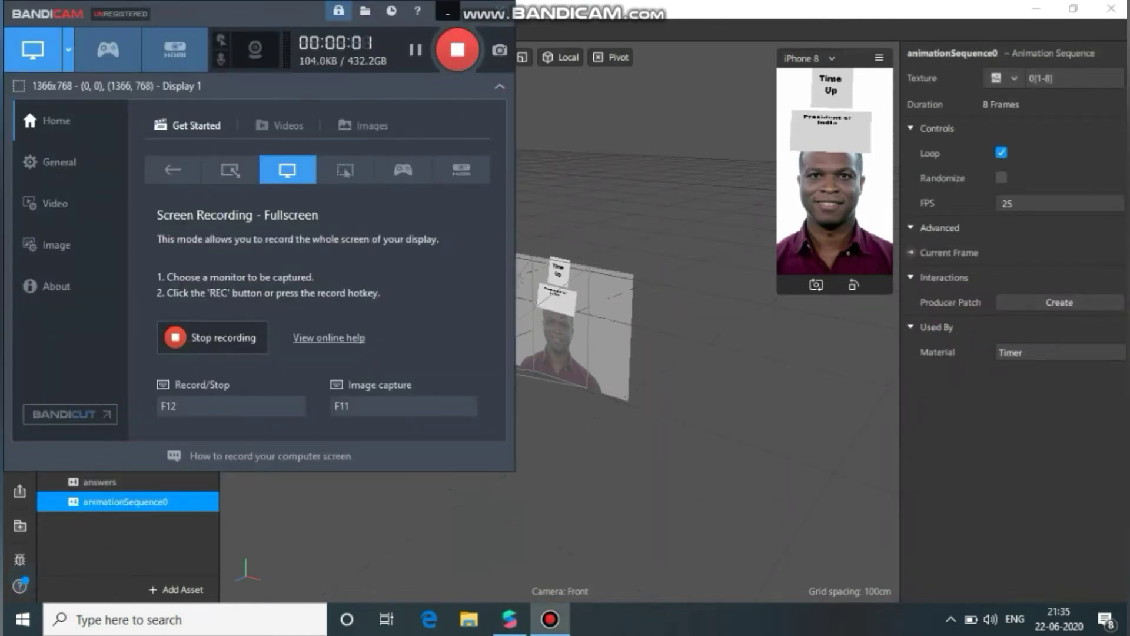
Step: Rename the countdown animation sequence animationSequence0 as "Timer"
left_click(448, 11)
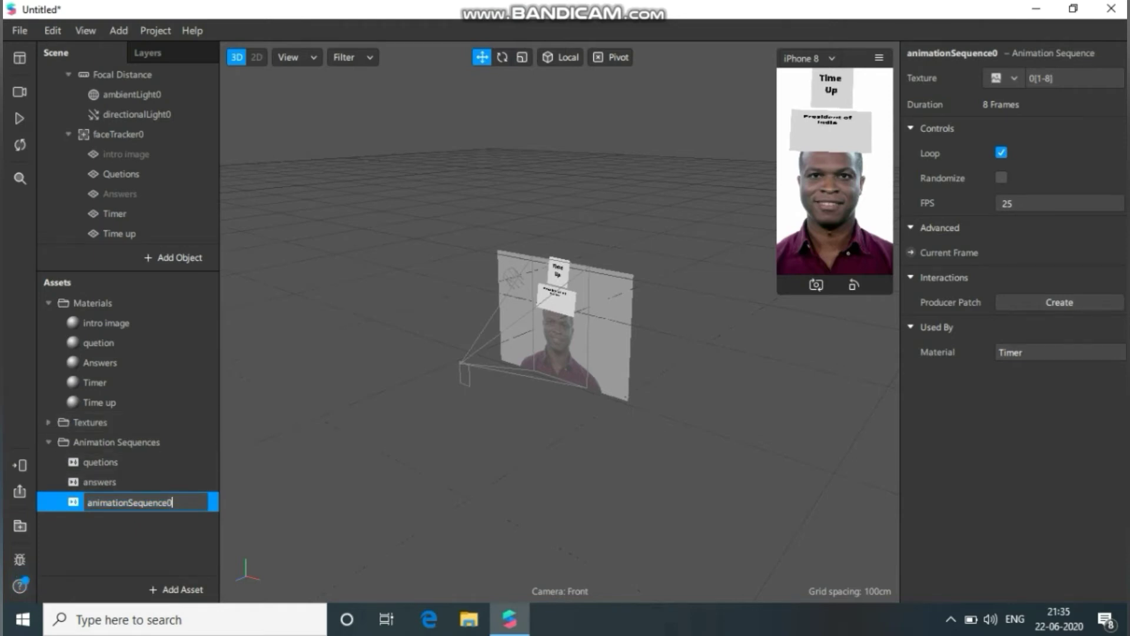
key("BackSpace")
key("BackSpace")
key("BackSpace")
key("BackSpace")
key("BackSpace")
key("BackSpace")
key("BackSpace")
key("BackSpace")
key("BackSpace")
key("BackSpace")
key("BackSpace")
key("BackSpace")
key("BackSpace")
key("BackSpace")
key("BackSpace")
key("BackSpace")
key("BackSpace")
key("BackSpace")
type("Timer")
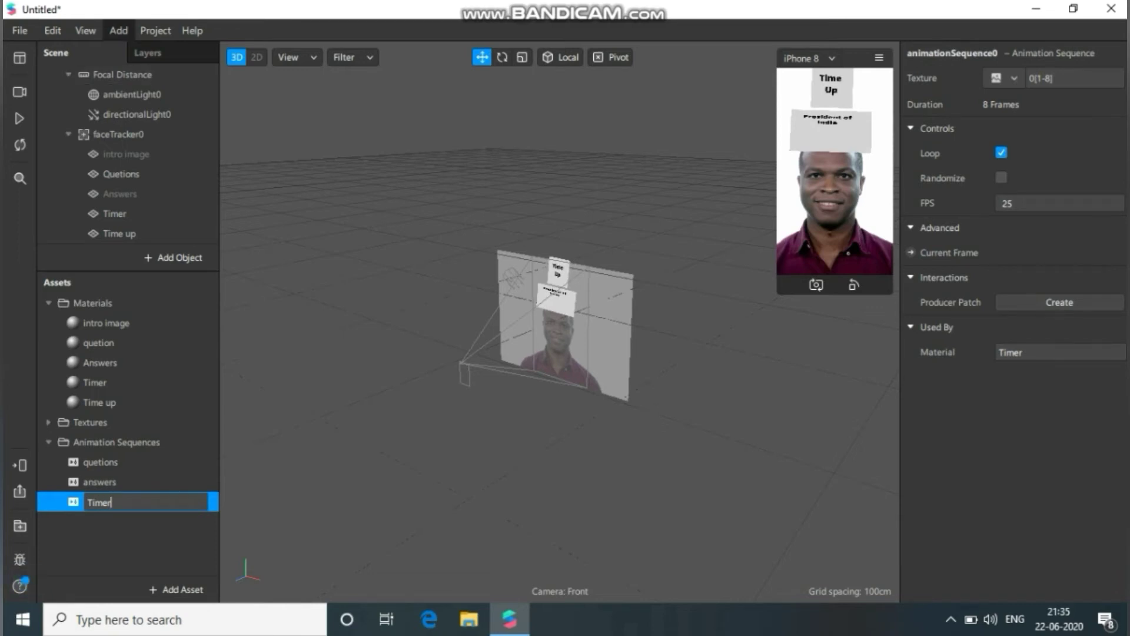
Step: Show the Patch Editor and enlarge its area below the 3D viewport
left_click(86, 30)
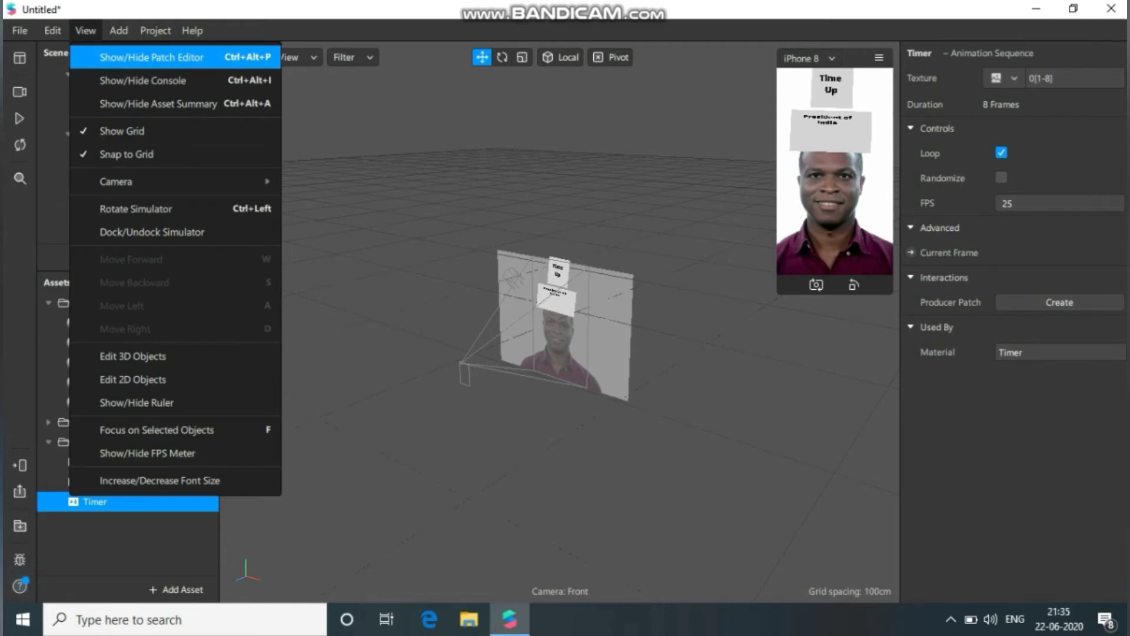
left_click(152, 57)
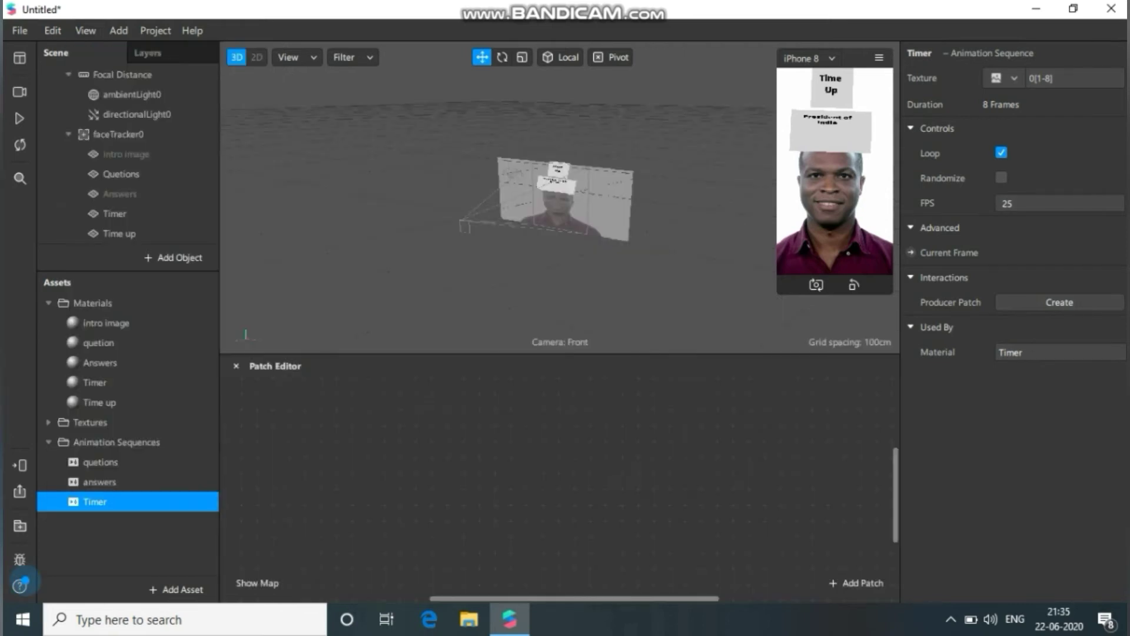
left_click(151, 57)
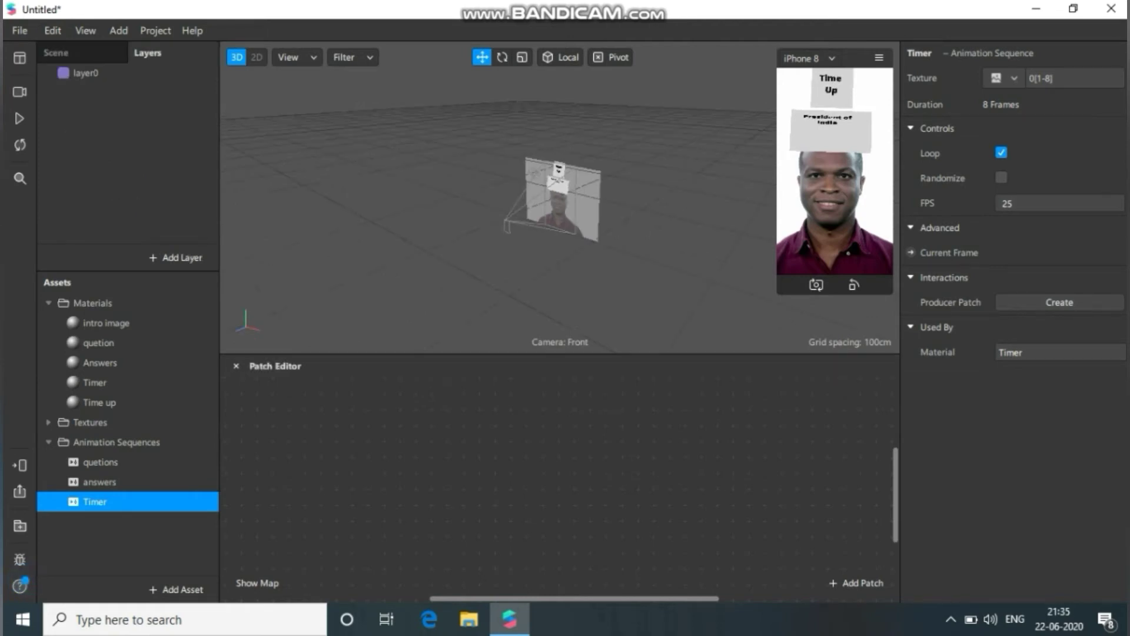
left_click_drag(559, 353, 559, 268)
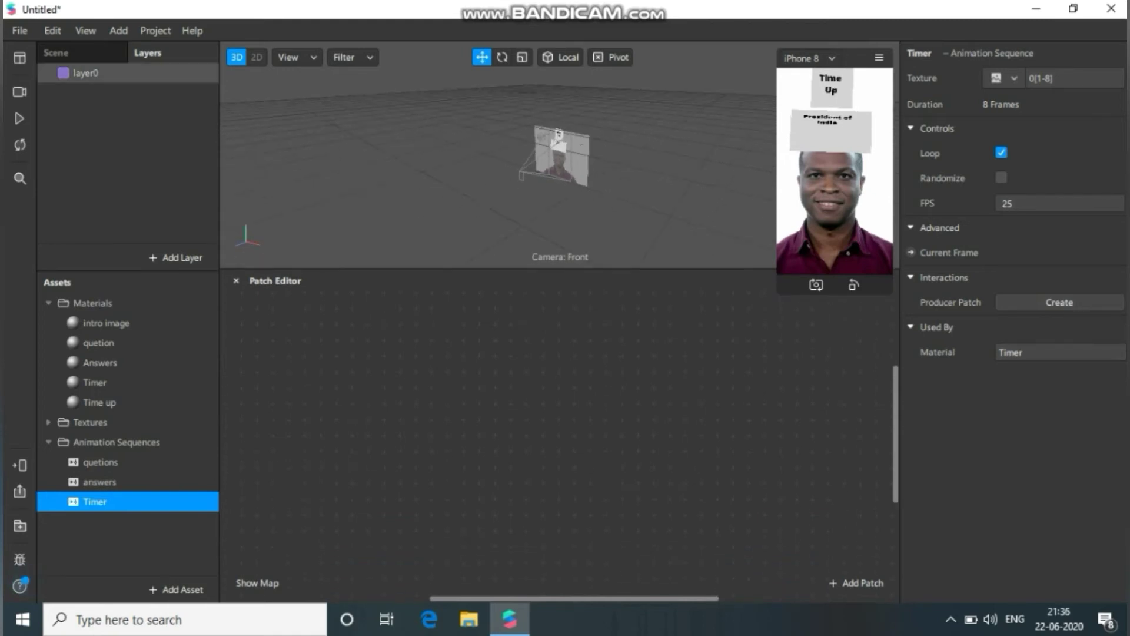
left_click(52, 30)
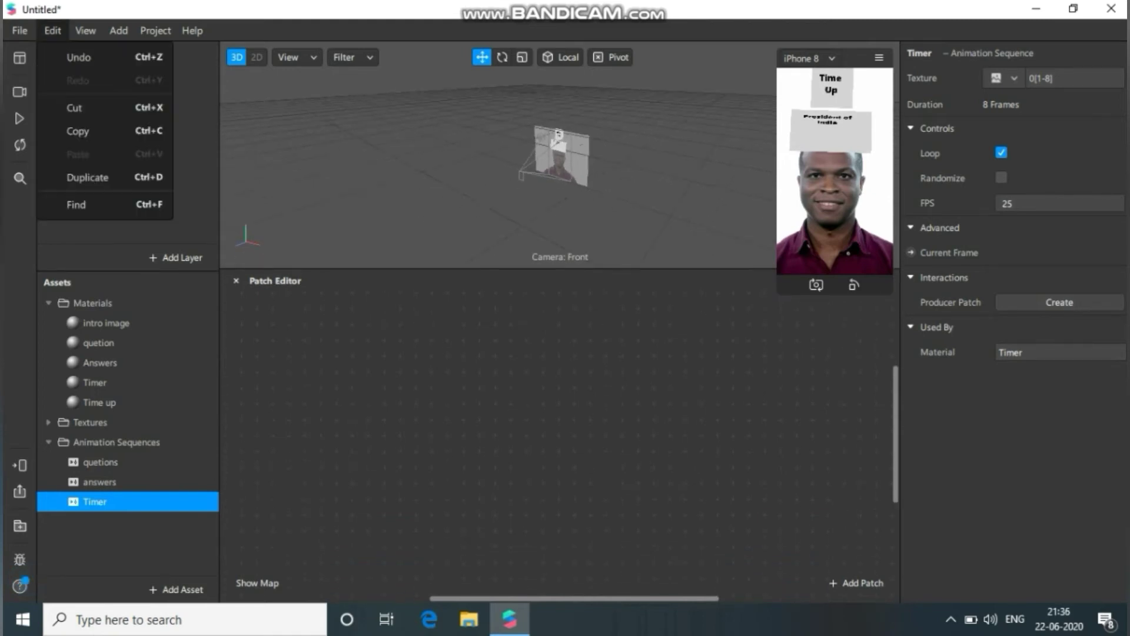
left_click(20, 91)
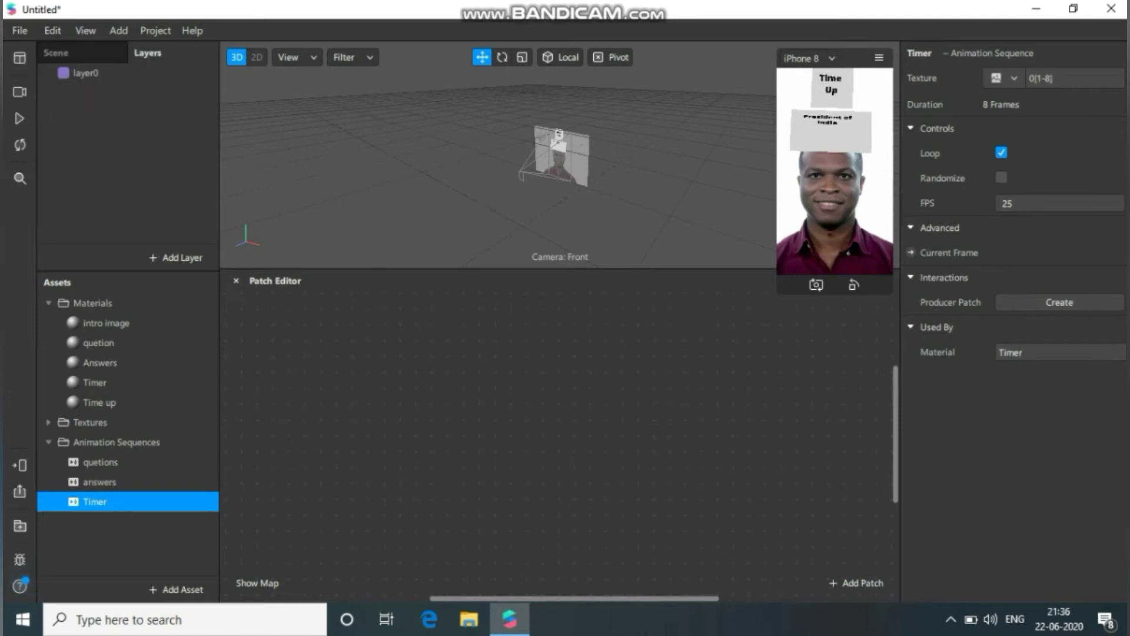
left_click(19, 92)
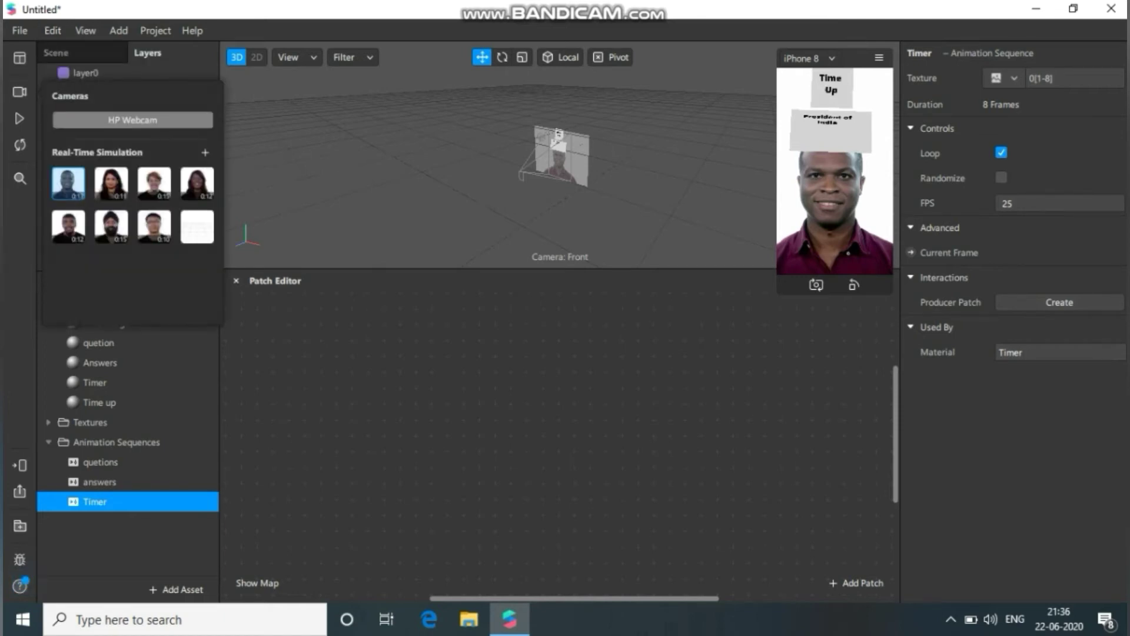
left_click(19, 57)
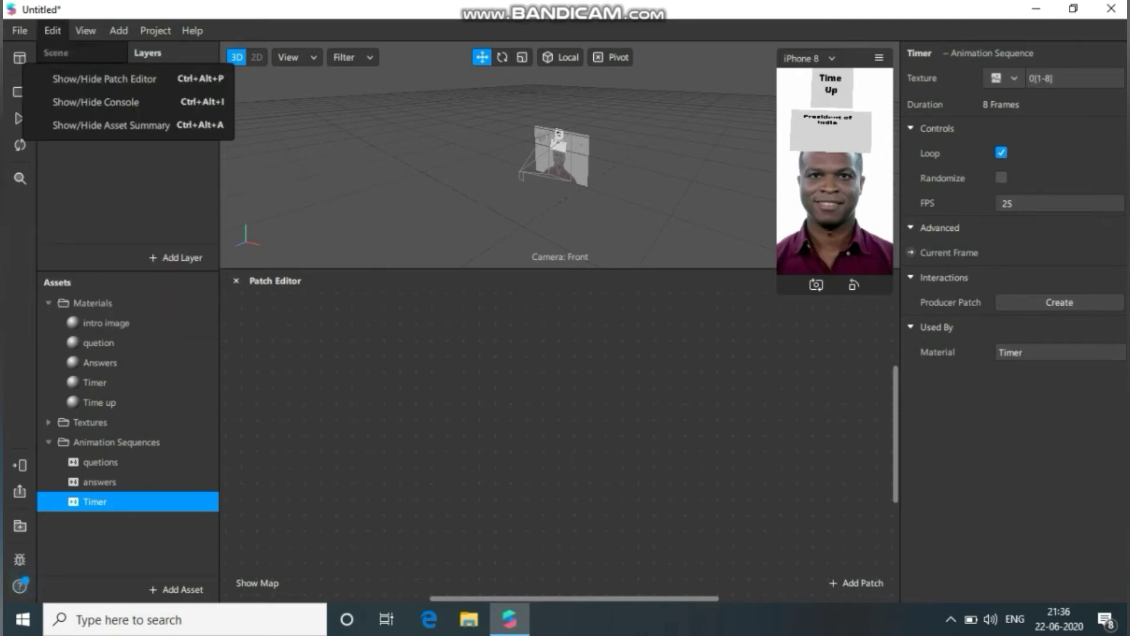
left_click(52, 30)
left_click(85, 30)
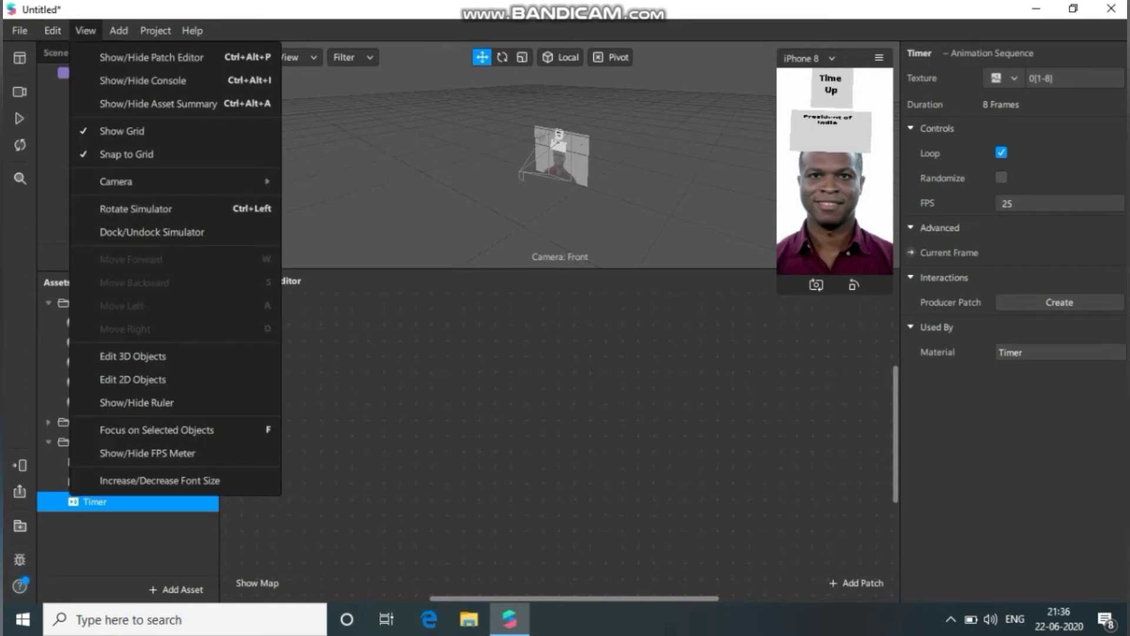
mouse_move(52, 30)
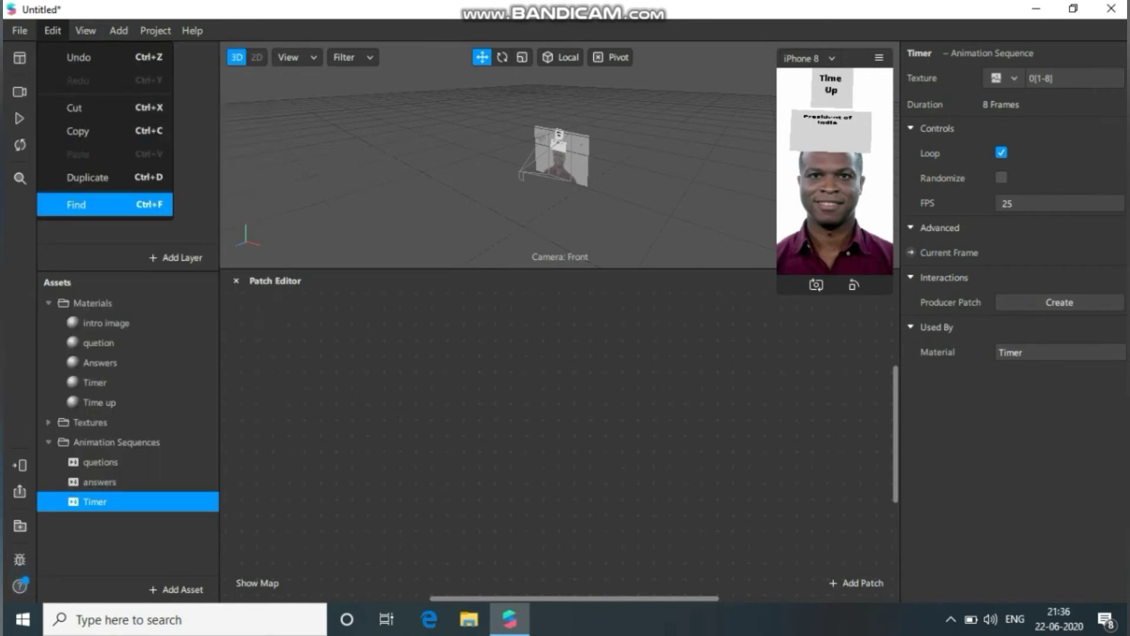
left_click(77, 205)
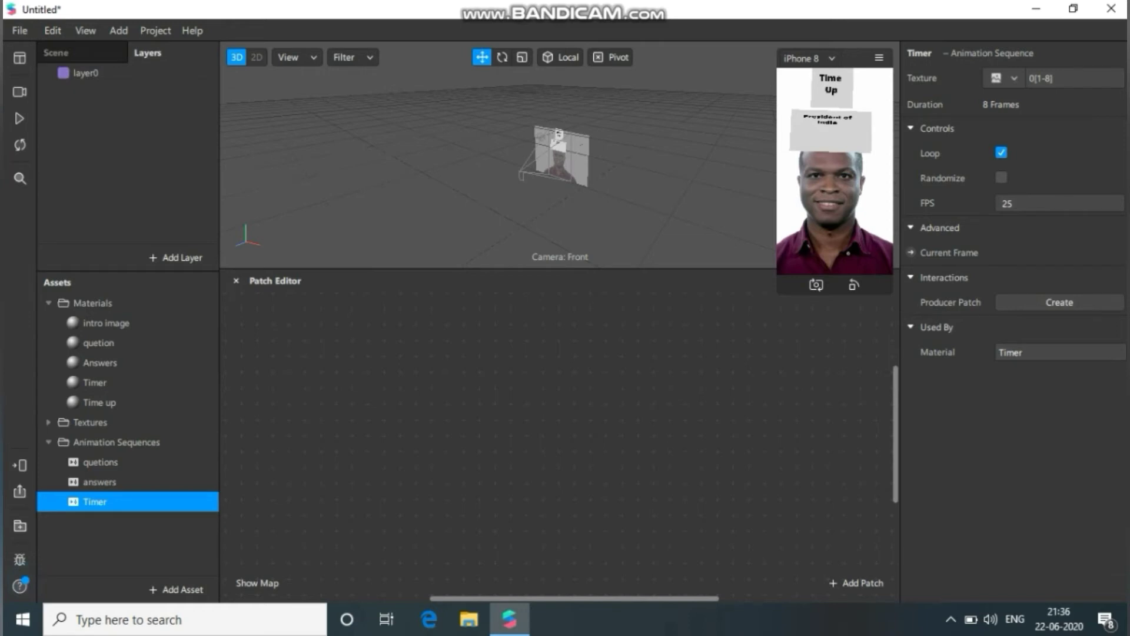
Step: Add the Camera from the scene to the Patch Editor as a patch
left_click(56, 52)
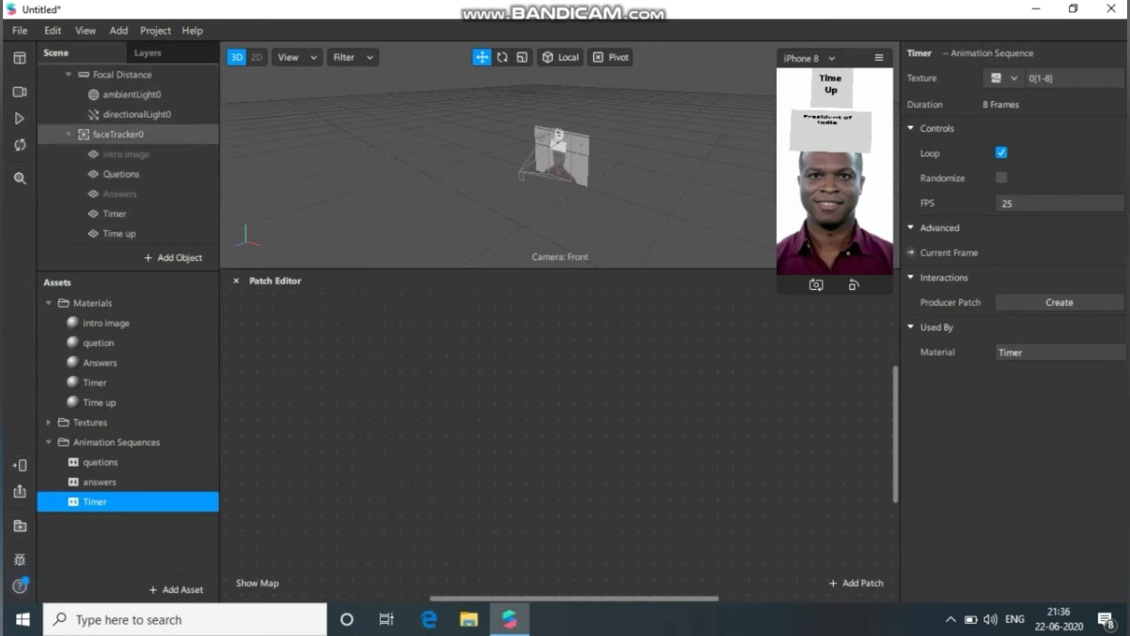
left_click(68, 75)
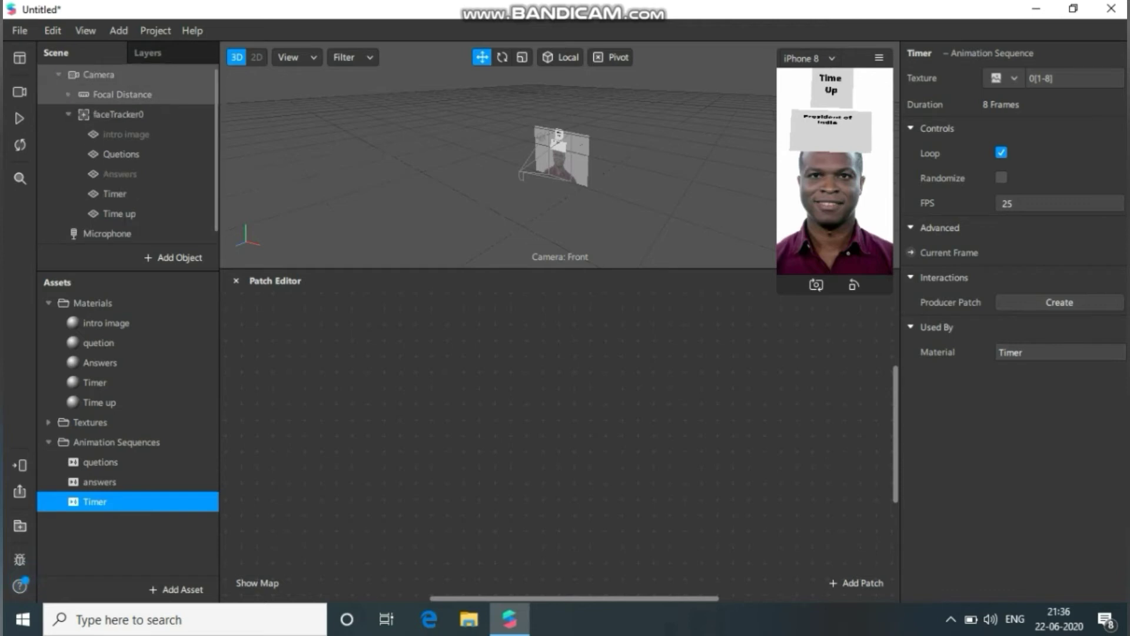
left_click(99, 75)
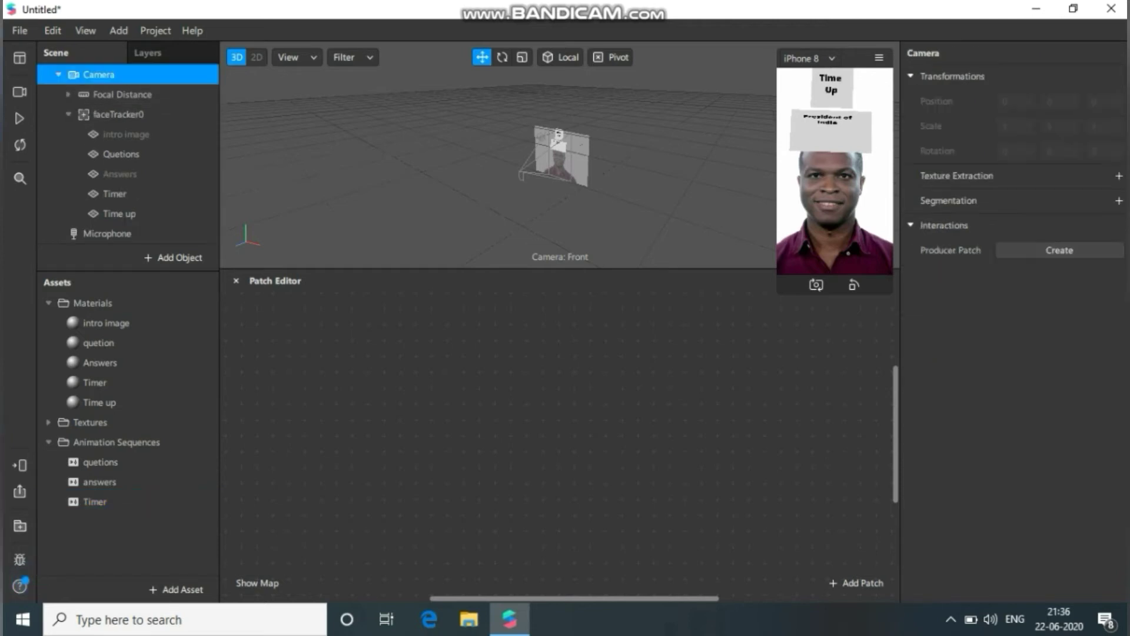
left_click_drag(265, 78, 253, 332)
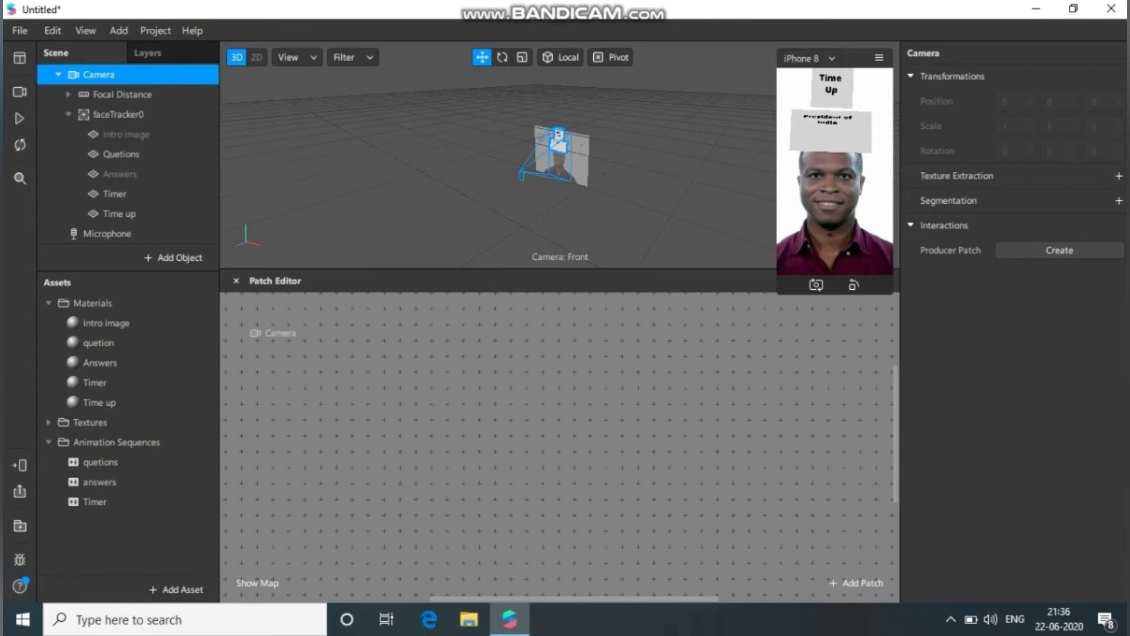
left_click_drag(253, 332, 288, 323)
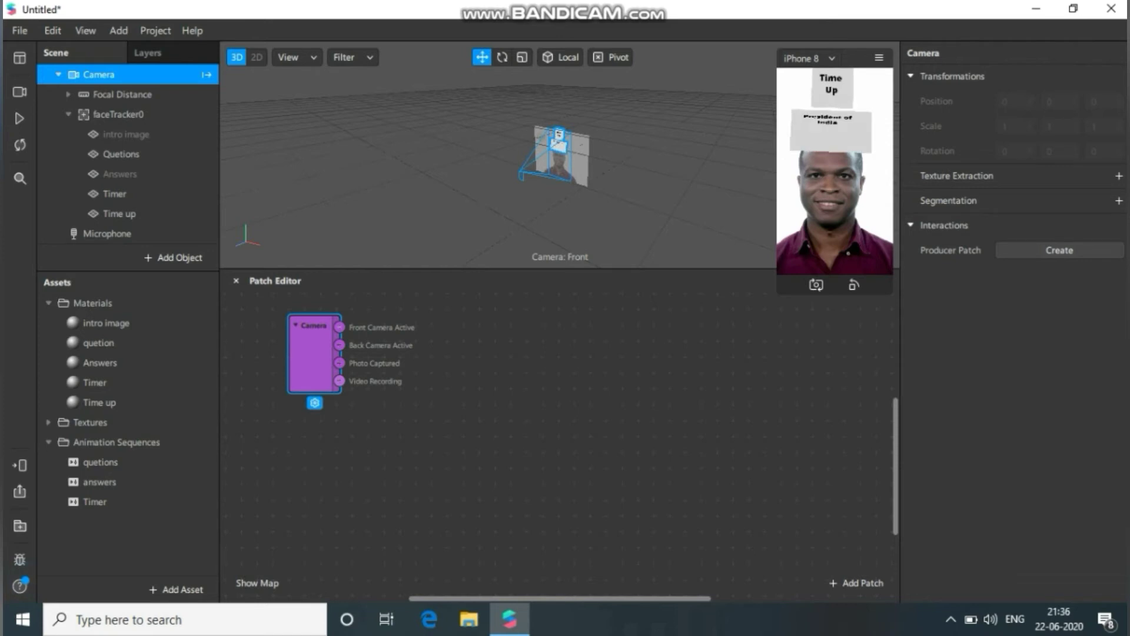
Step: Add a Delay patch fed by the Camera's Video Recording output, and a Not patch fed by the Delay's output
left_click_drag(339, 380, 412, 352)
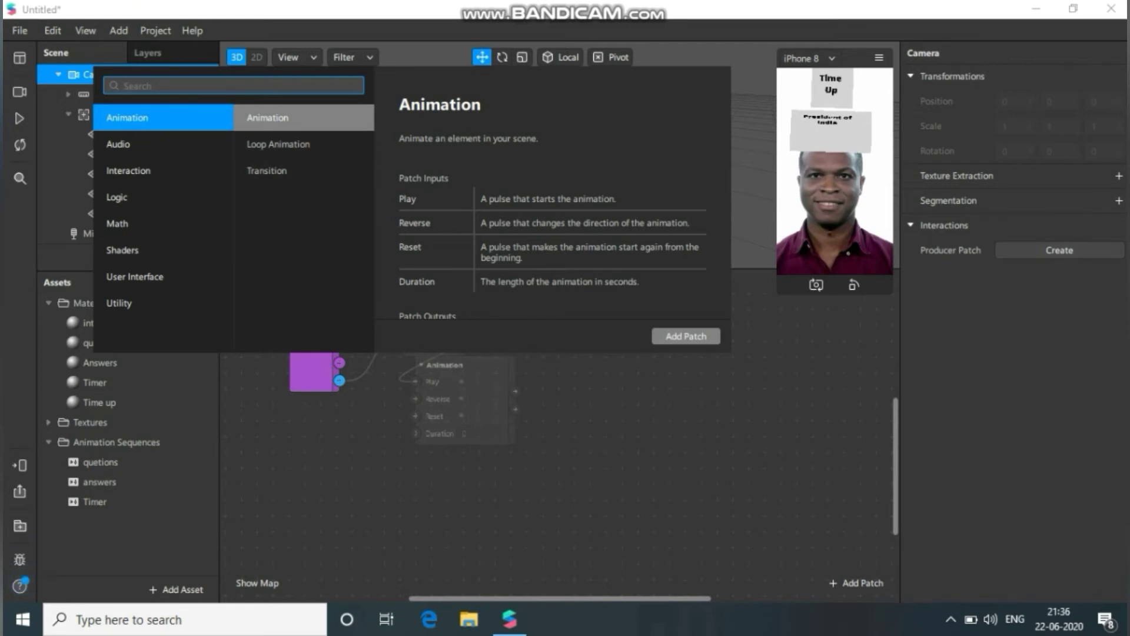
type("delay")
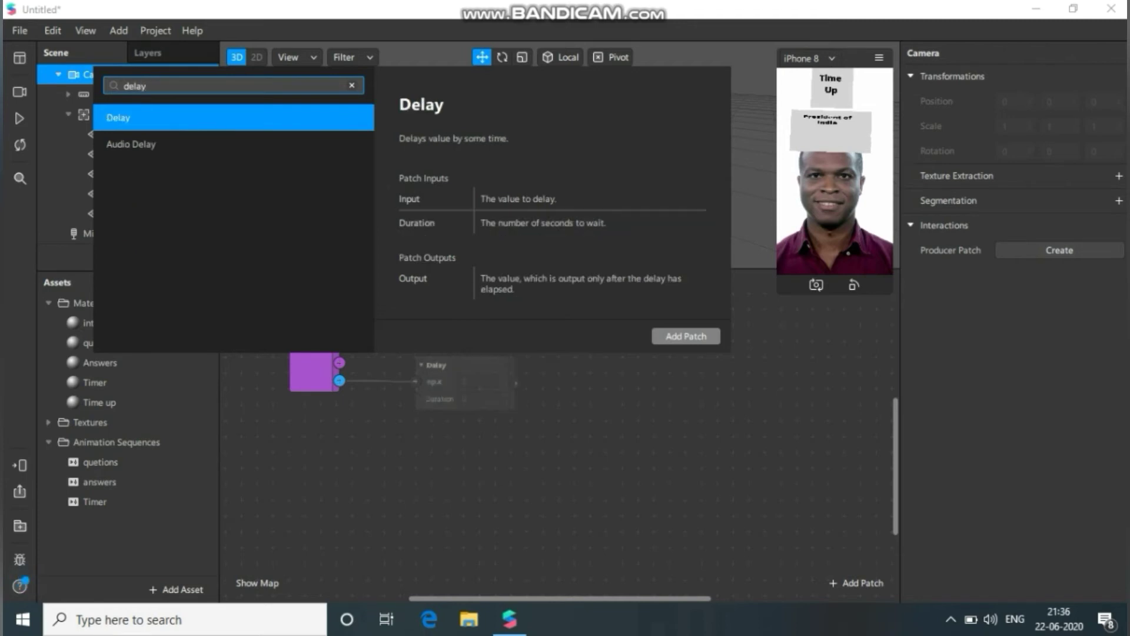
key("Return")
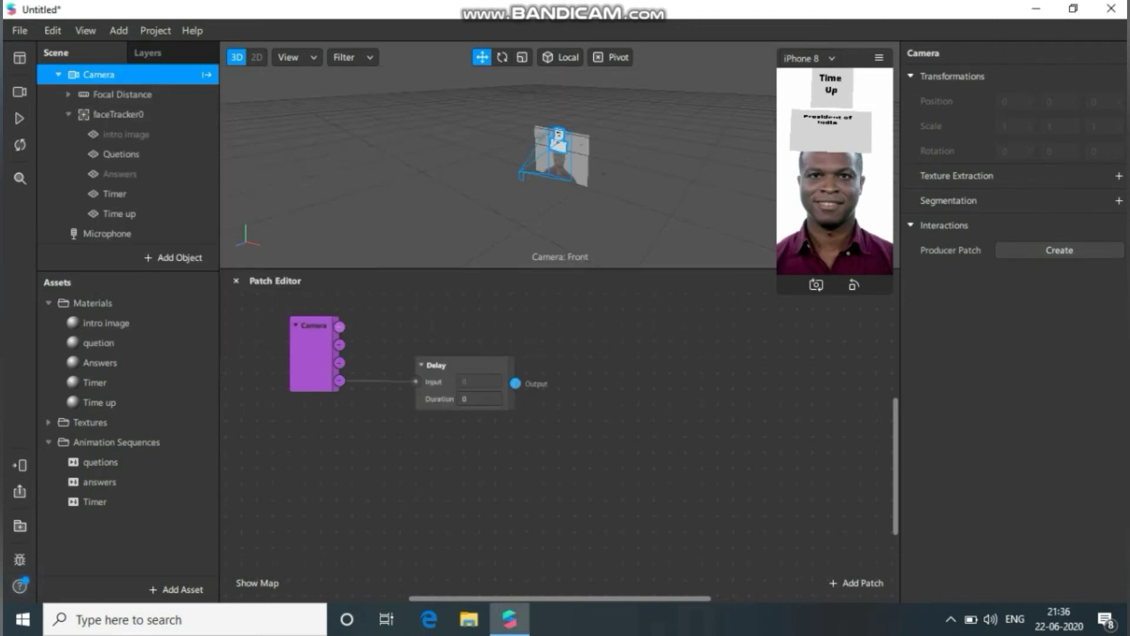
left_click_drag(516, 384, 524, 322)
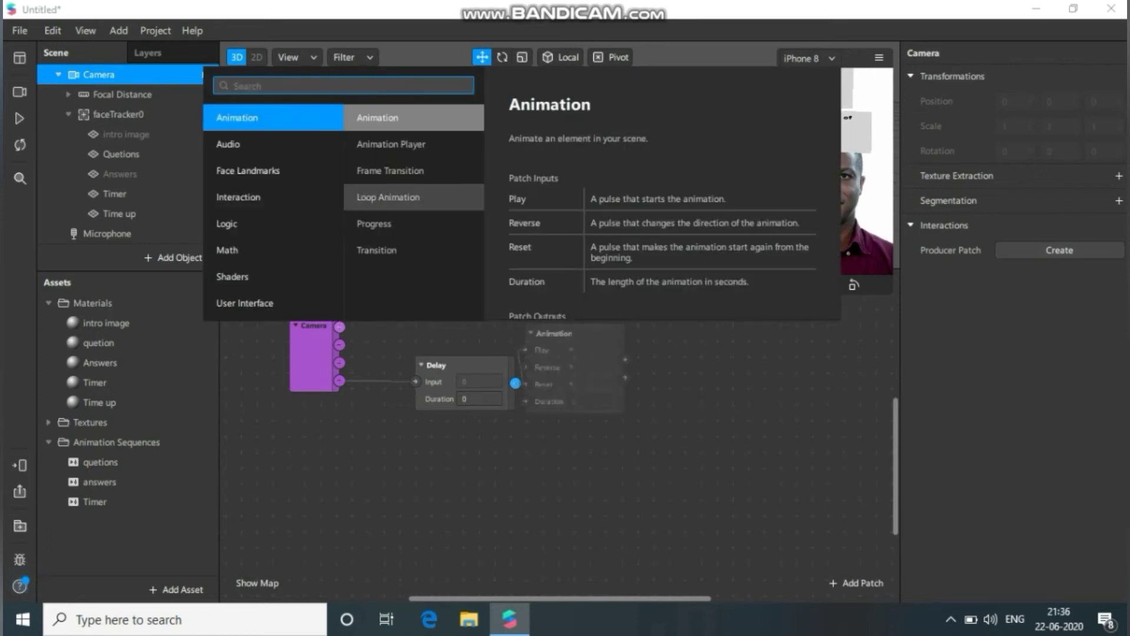
type("not")
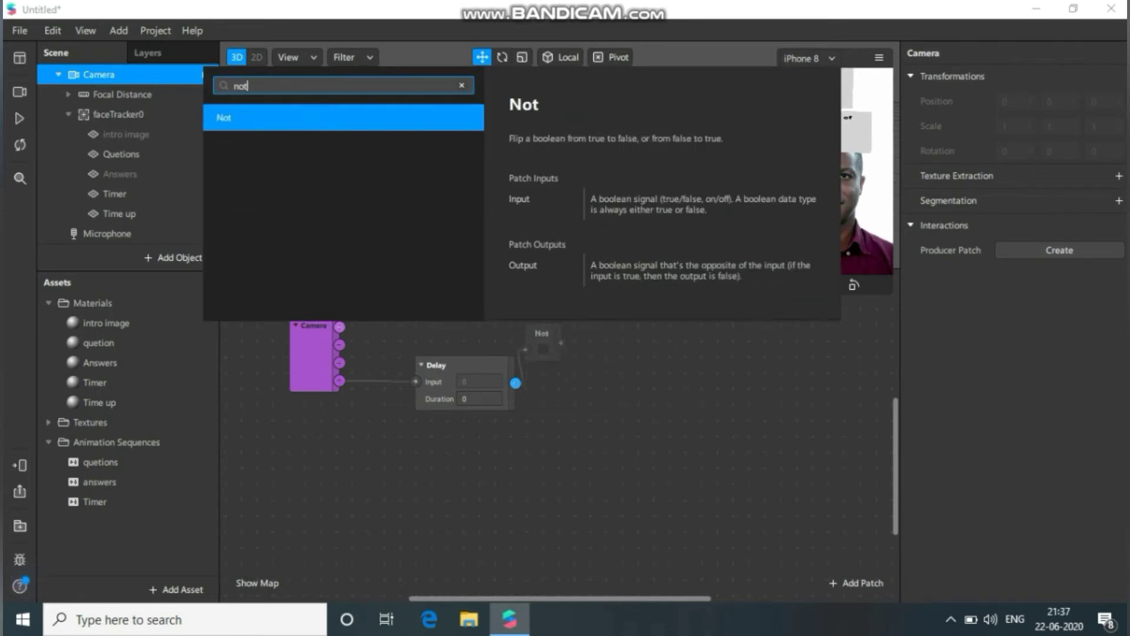
key("Return")
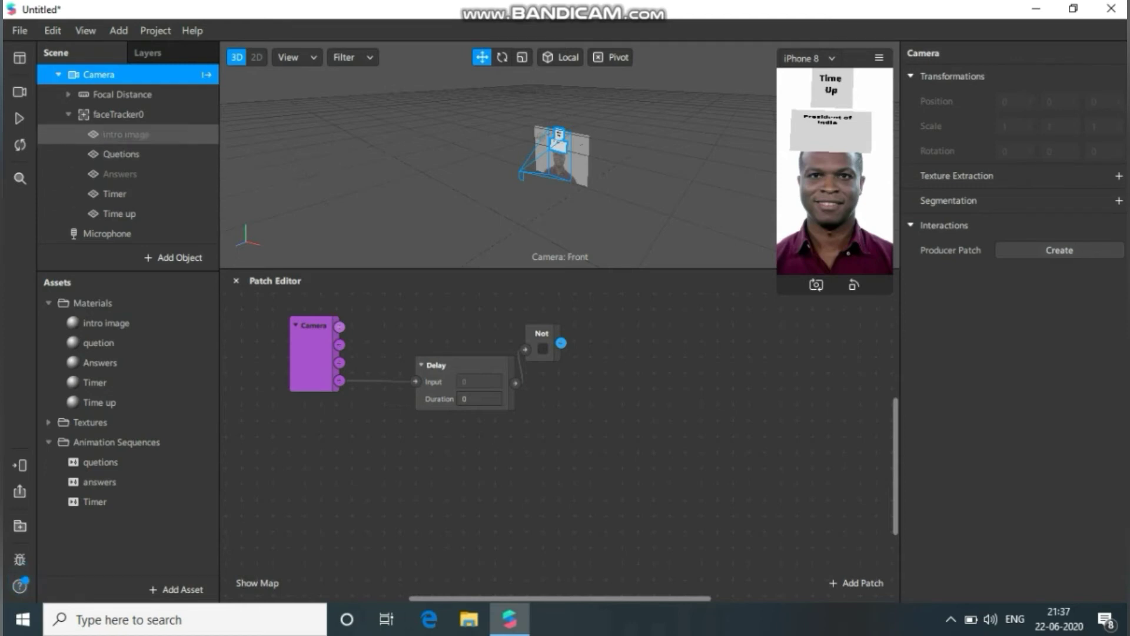
Step: Create Visible patches for all five planes from intro image to Time up and spread them out beside the Not patch
left_click(125, 135)
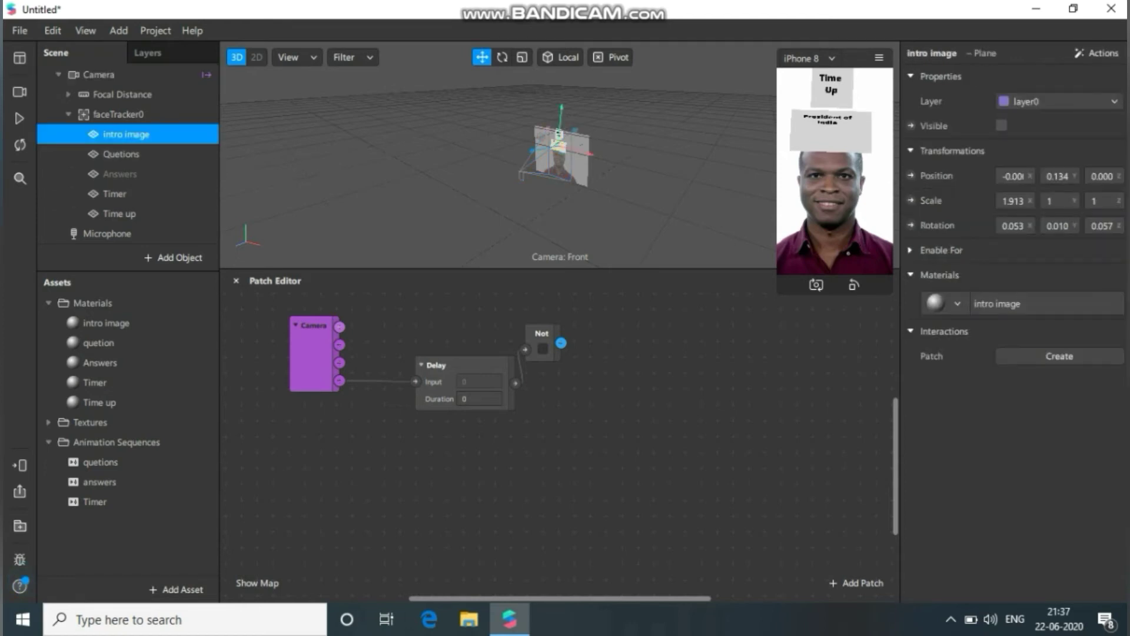
left_click(119, 213, "shift")
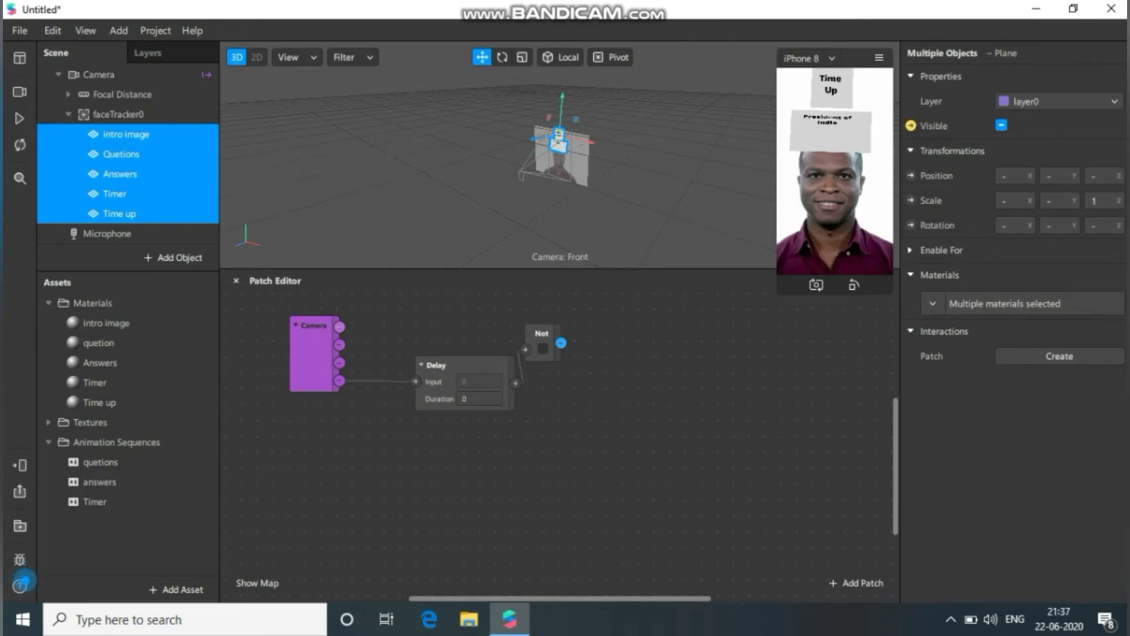
left_click(910, 126)
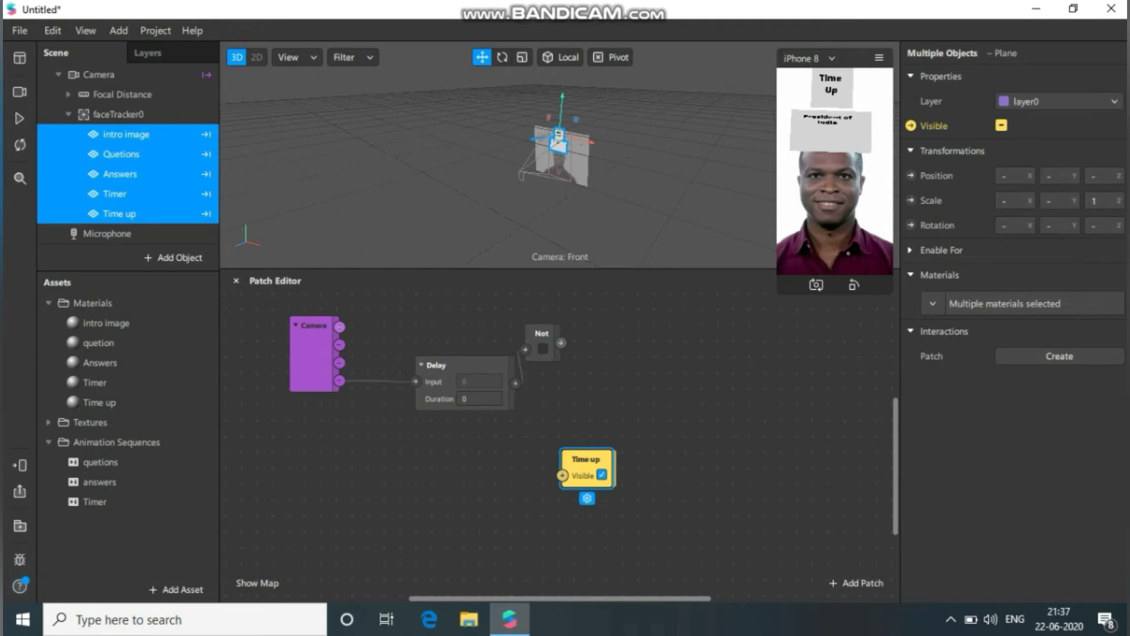
left_click_drag(586, 459, 678, 302)
left_click_drag(583, 459, 605, 303)
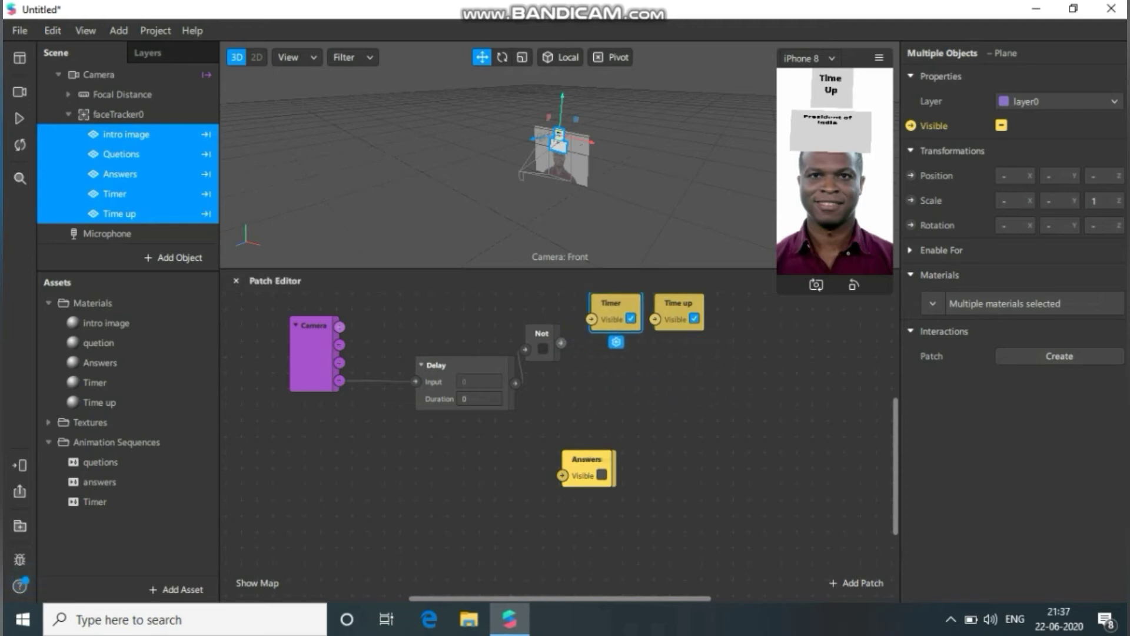
left_click_drag(587, 459, 712, 366)
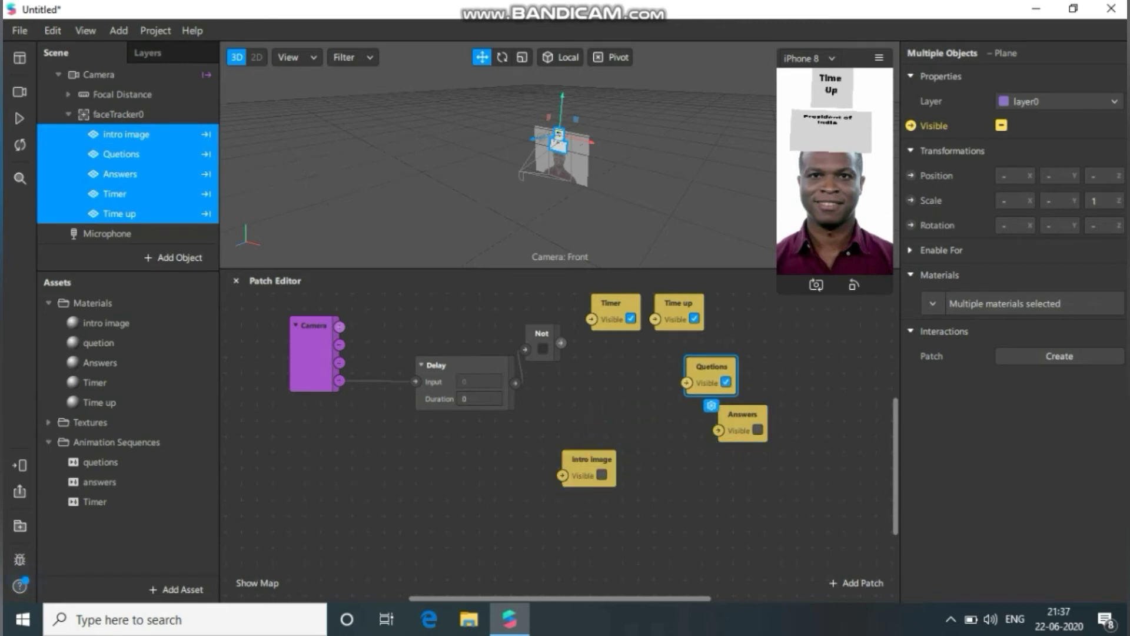
left_click_drag(592, 459, 621, 398)
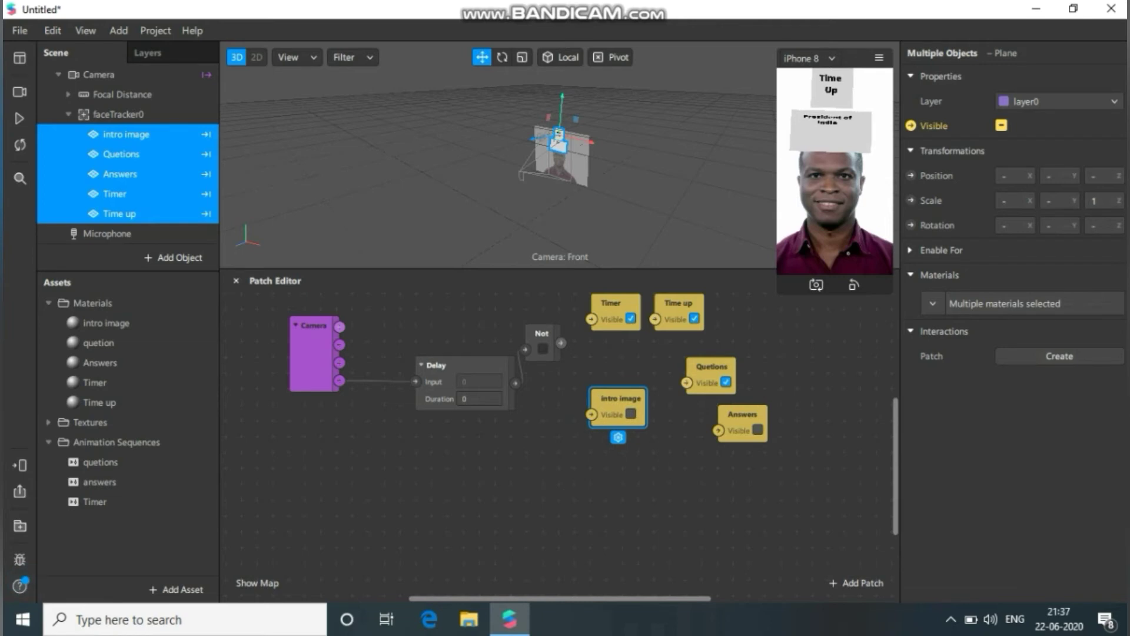
left_click_drag(561, 343, 592, 414)
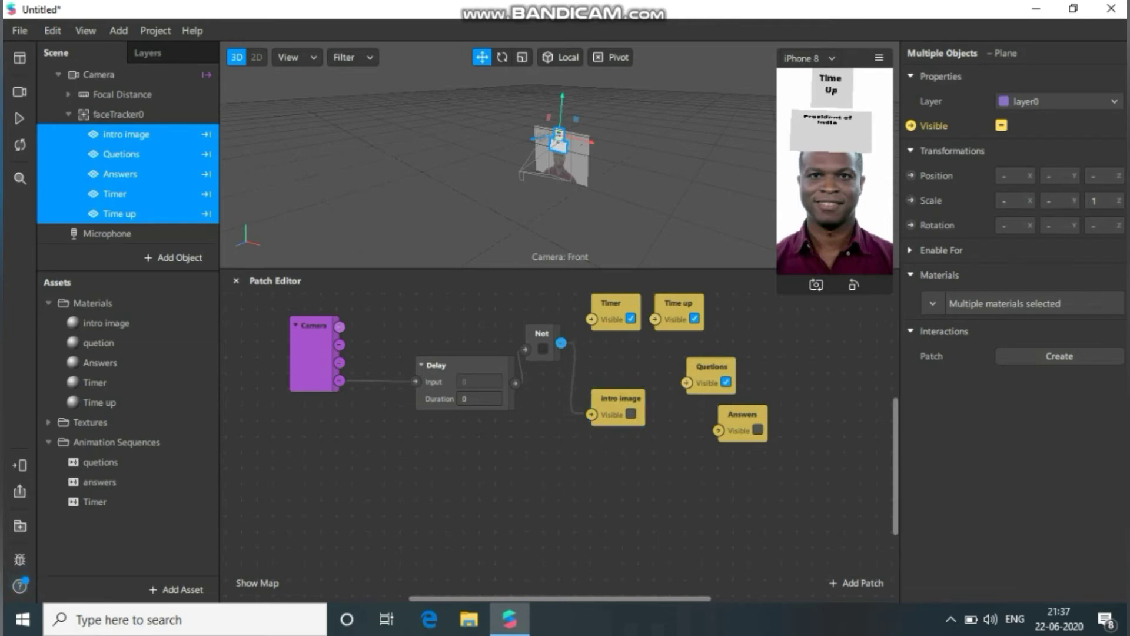
double_click(592, 414)
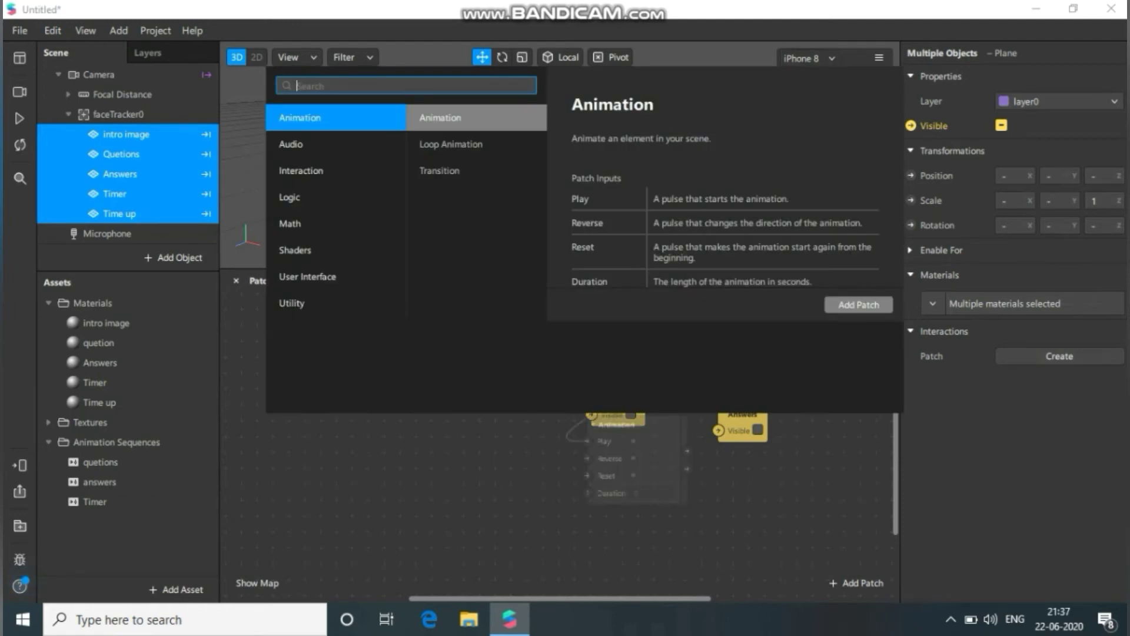
key("Escape")
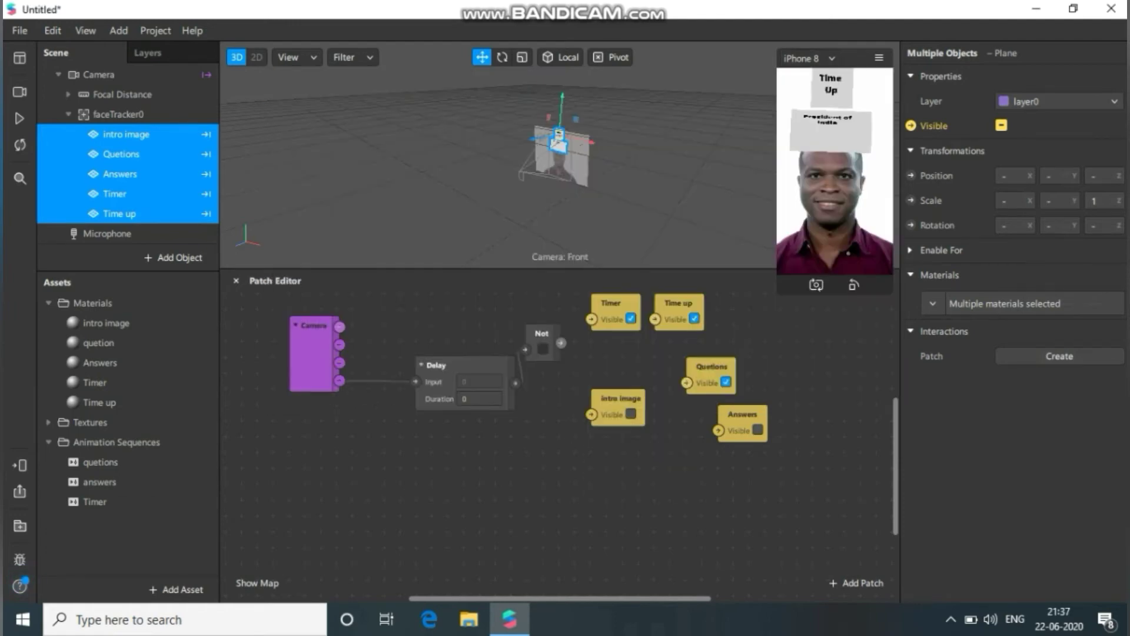
Step: Connect Not to the intro image patch and Delay to the Timer and Quetions patches, and set the Delay duration to 2
left_click_drag(561, 343, 592, 414)
left_click_drag(516, 383, 591, 319)
left_click_drag(515, 383, 687, 383)
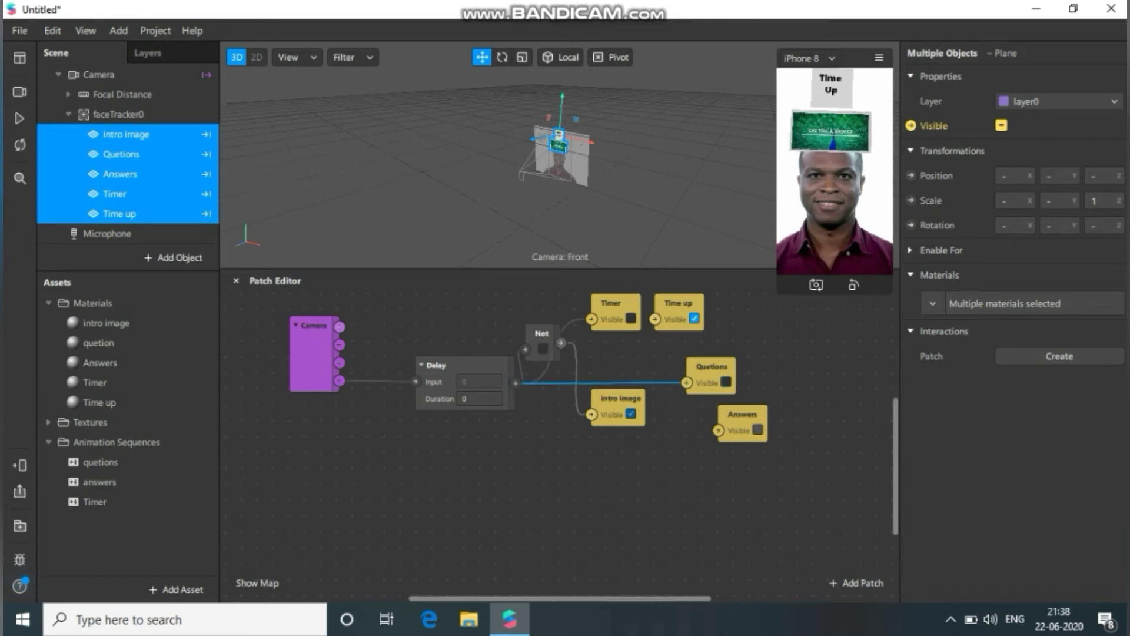
left_click(479, 399)
key("BackSpace")
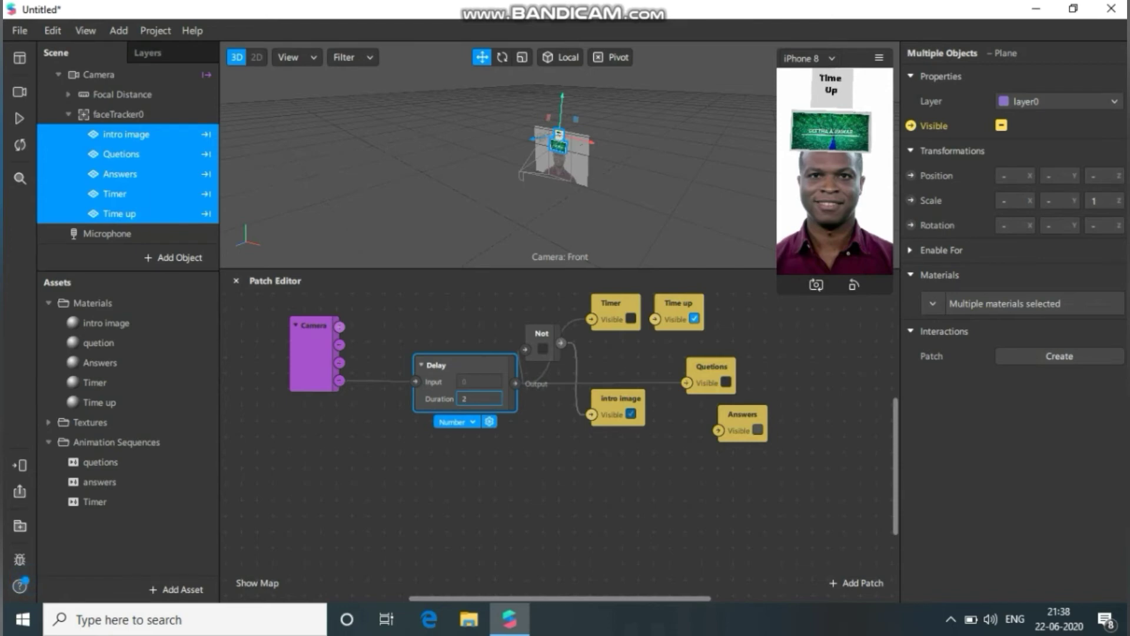
Step: Place the Time up patch below Answers and drive both from a second Delay patch fed by the first Delay's output
left_click_drag(679, 302, 743, 462)
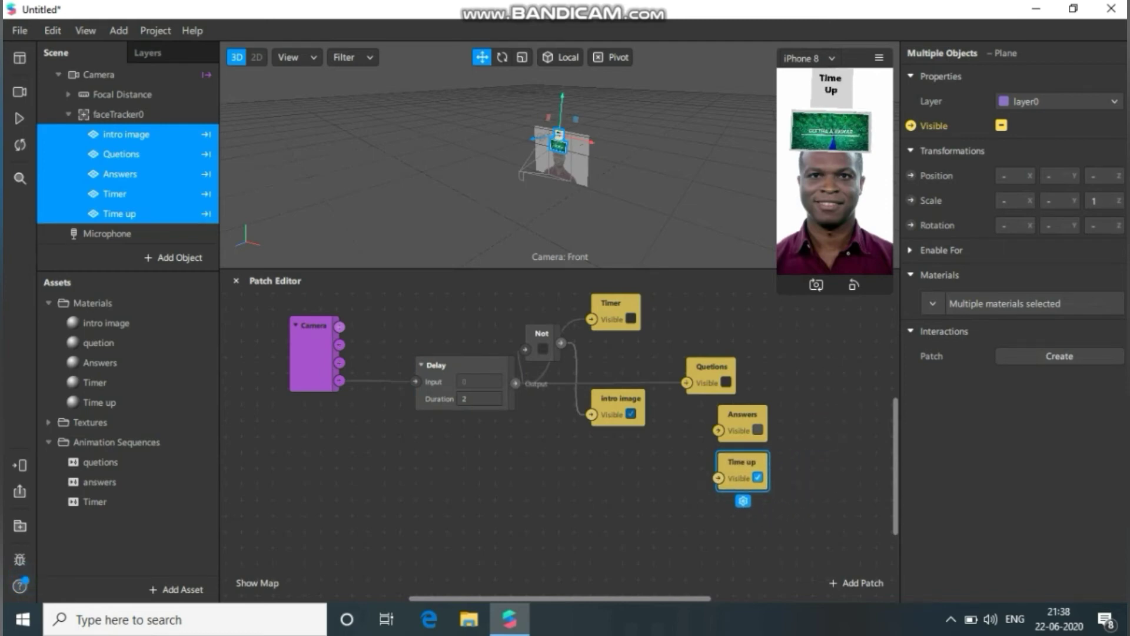
left_click_drag(516, 384, 458, 459)
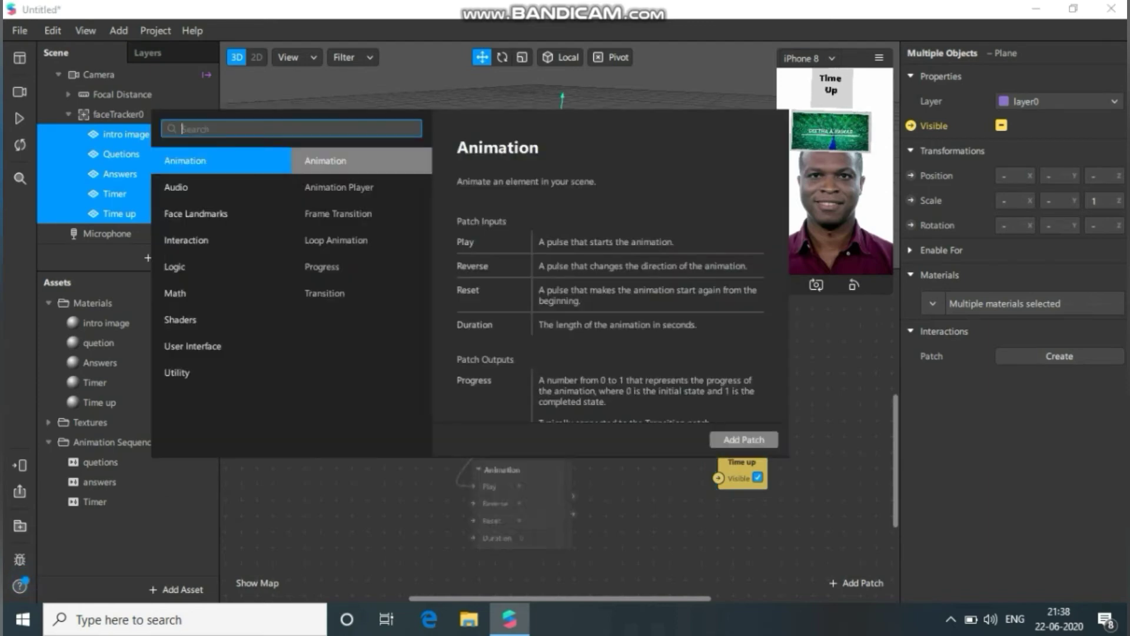
type("delay")
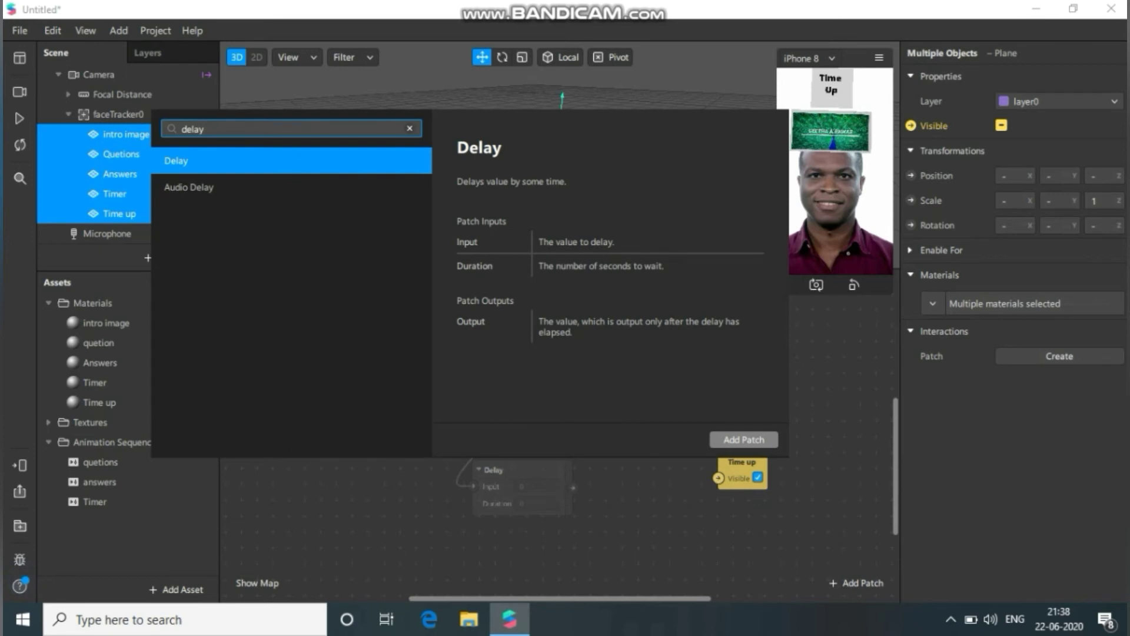
key("Return")
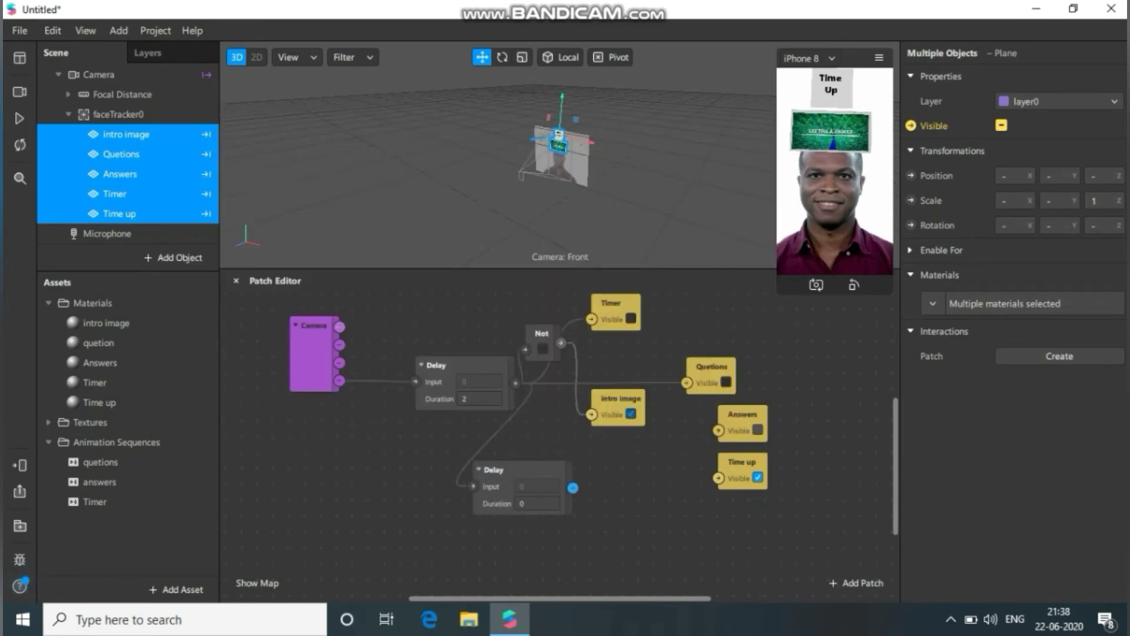
left_click_drag(573, 487, 719, 430)
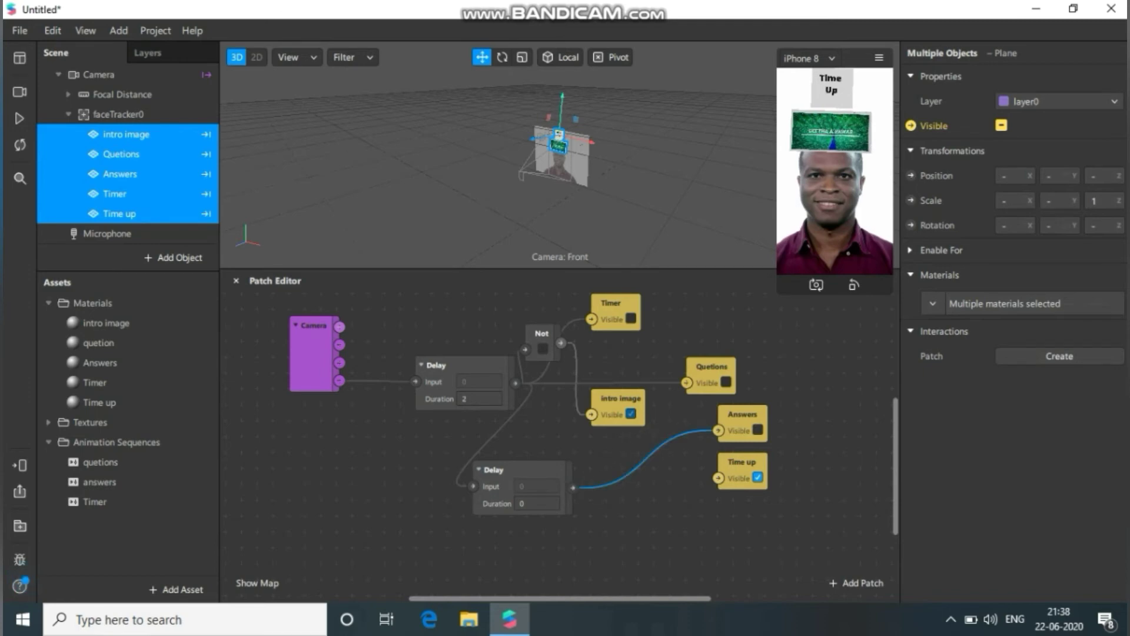
left_click_drag(573, 488, 718, 478)
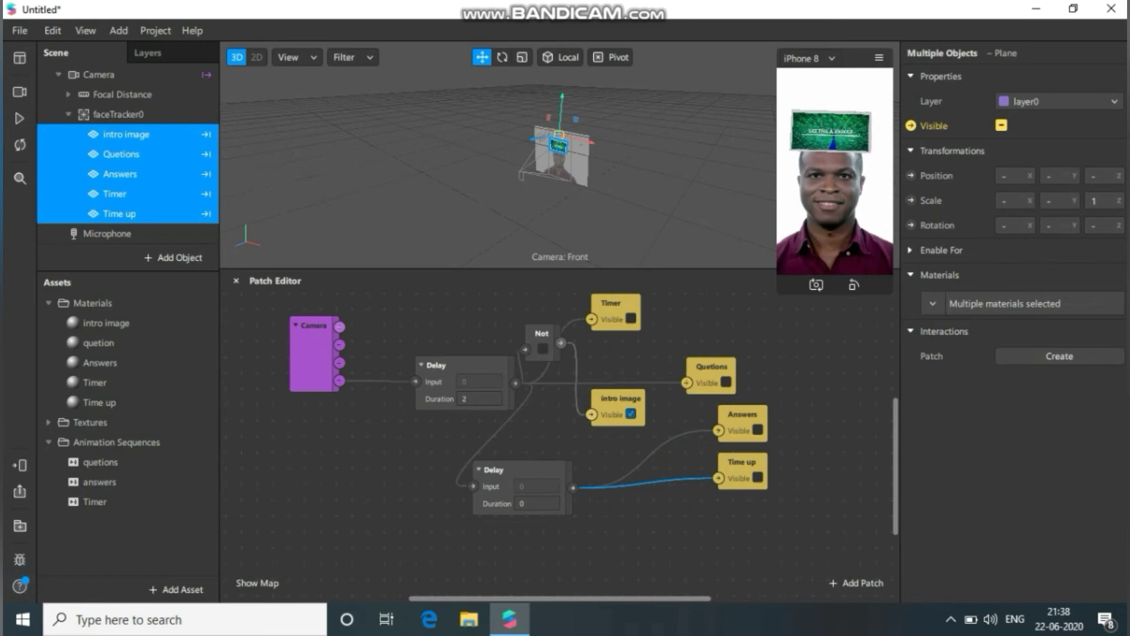
Step: Add a Pulse patch fed by the first Delay's output, and connect its Turned On output to a new Switch patch's Flip input
left_click_drag(516, 384, 343, 474)
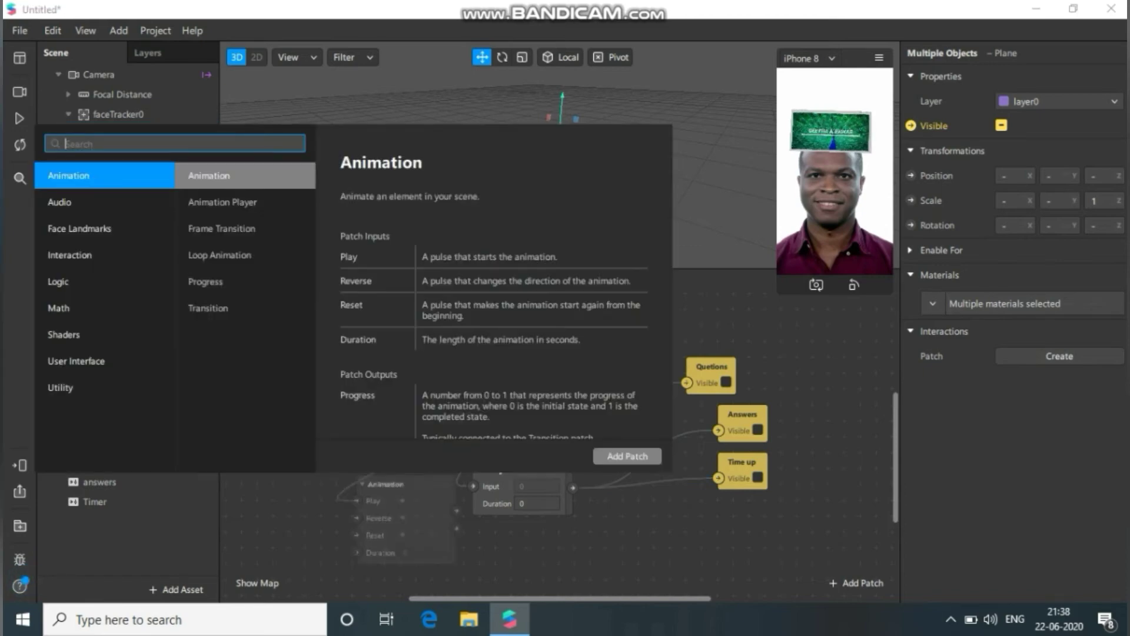
type("pulse")
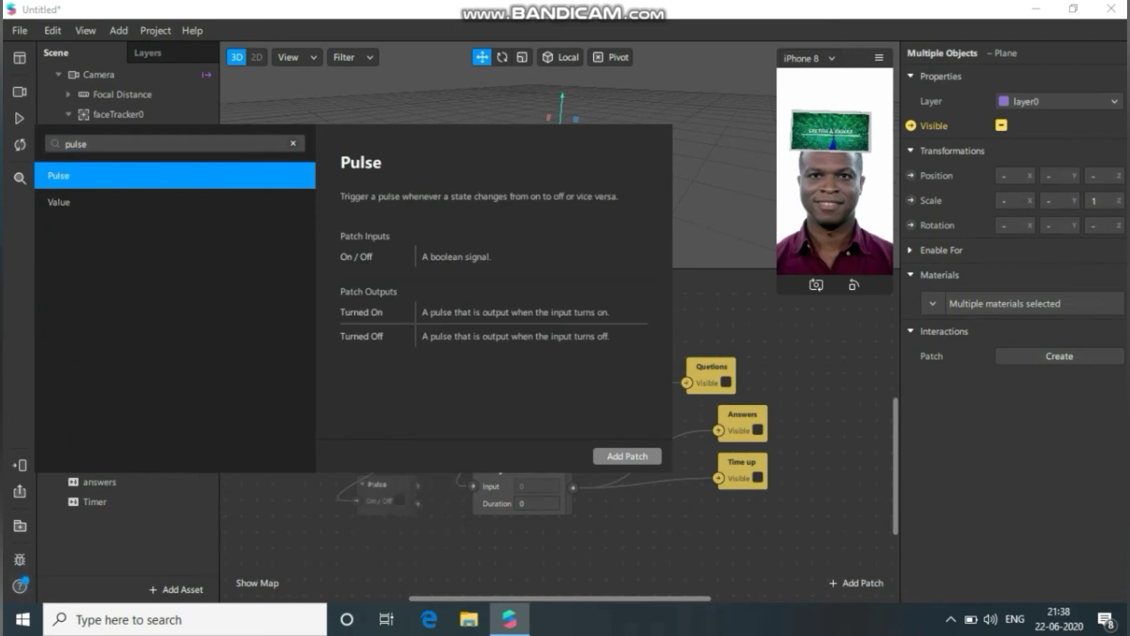
key("Return")
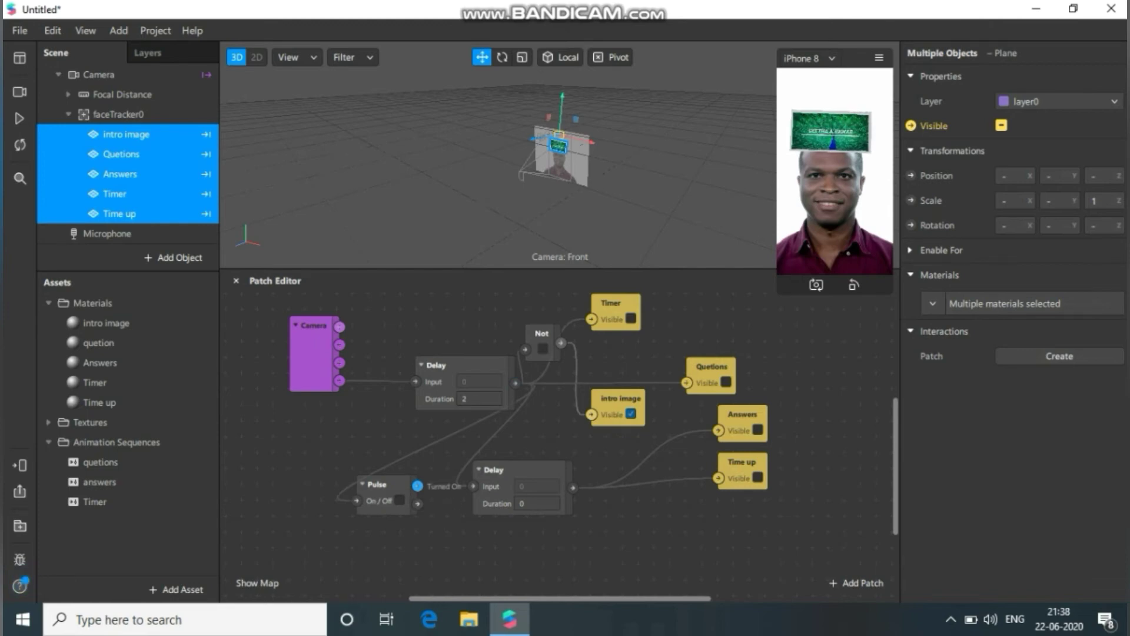
left_click_drag(418, 486, 449, 545)
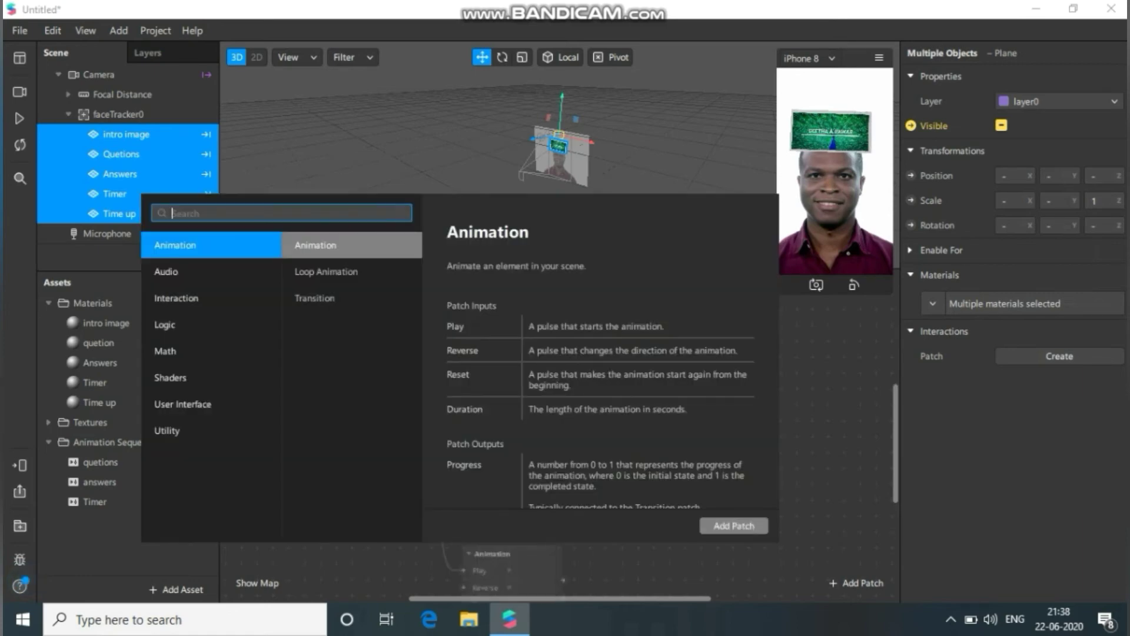
type("switc")
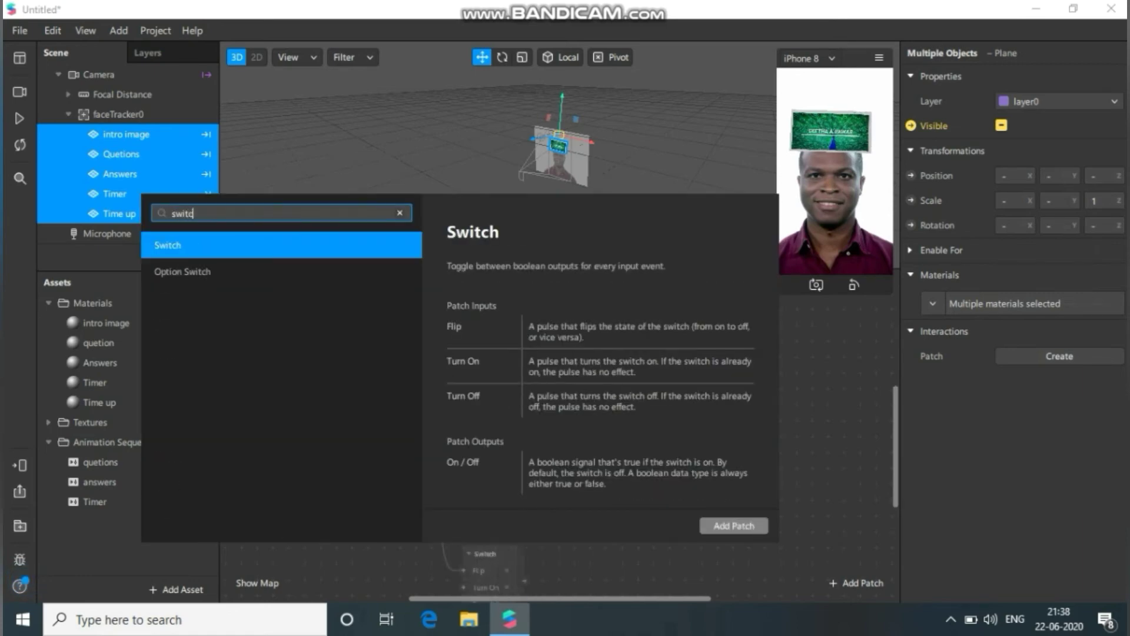
key("Return")
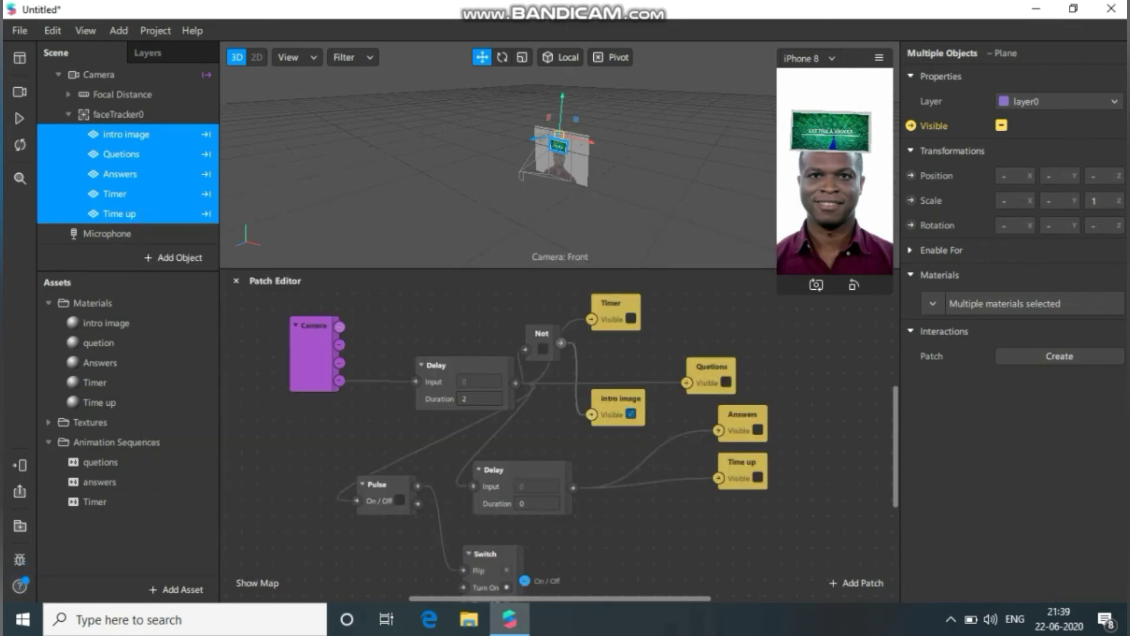
Step: Add a Loop Animation patch enabled by the Switch's On / Off output and set its Duration to 8
left_click_drag(524, 580, 600, 532)
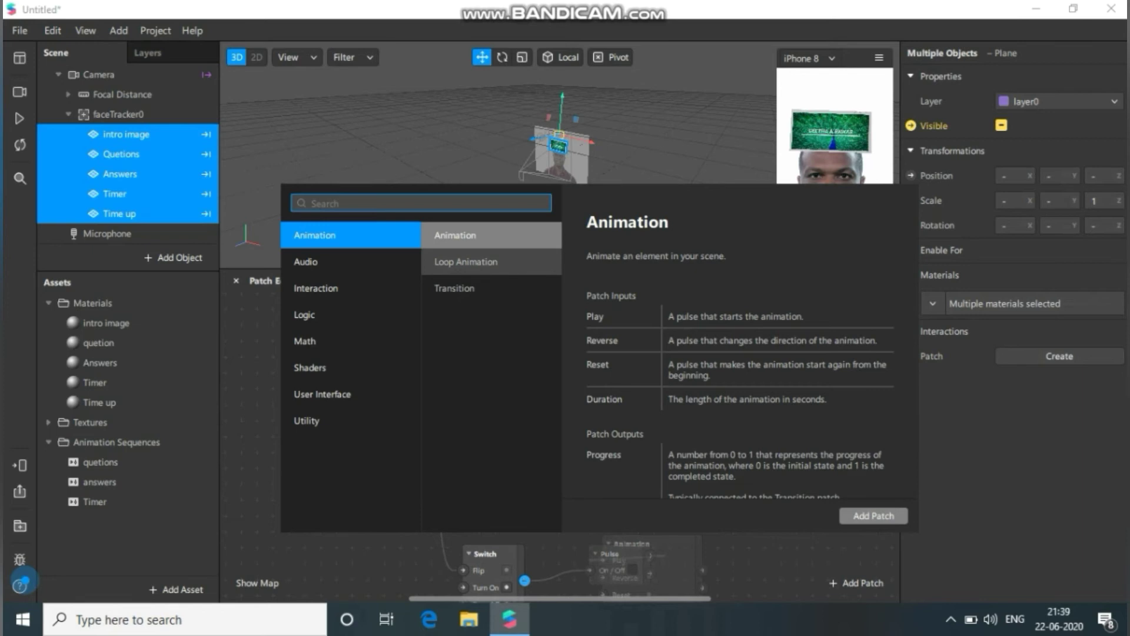
double_click(465, 261)
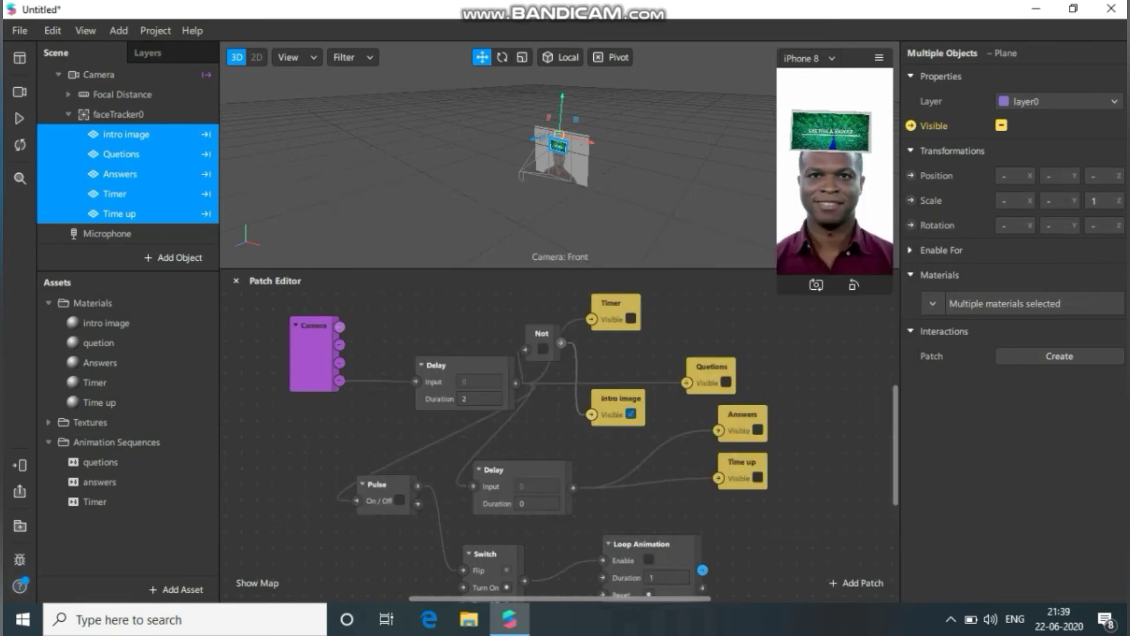
scroll(559, 447, "down", 3)
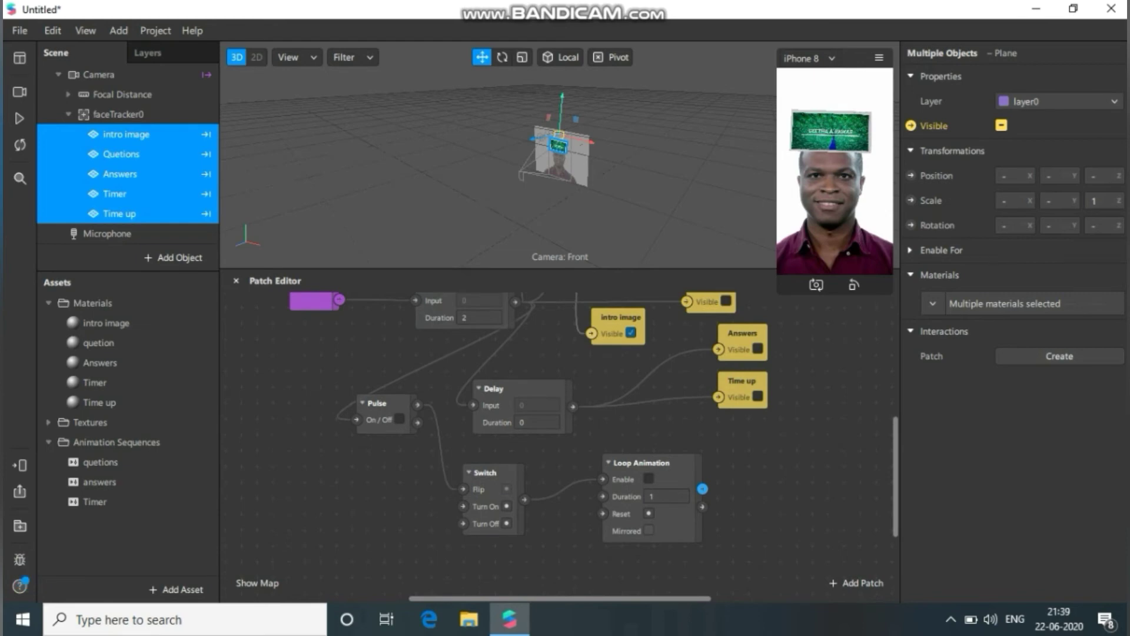
left_click(653, 498)
key("BackSpace")
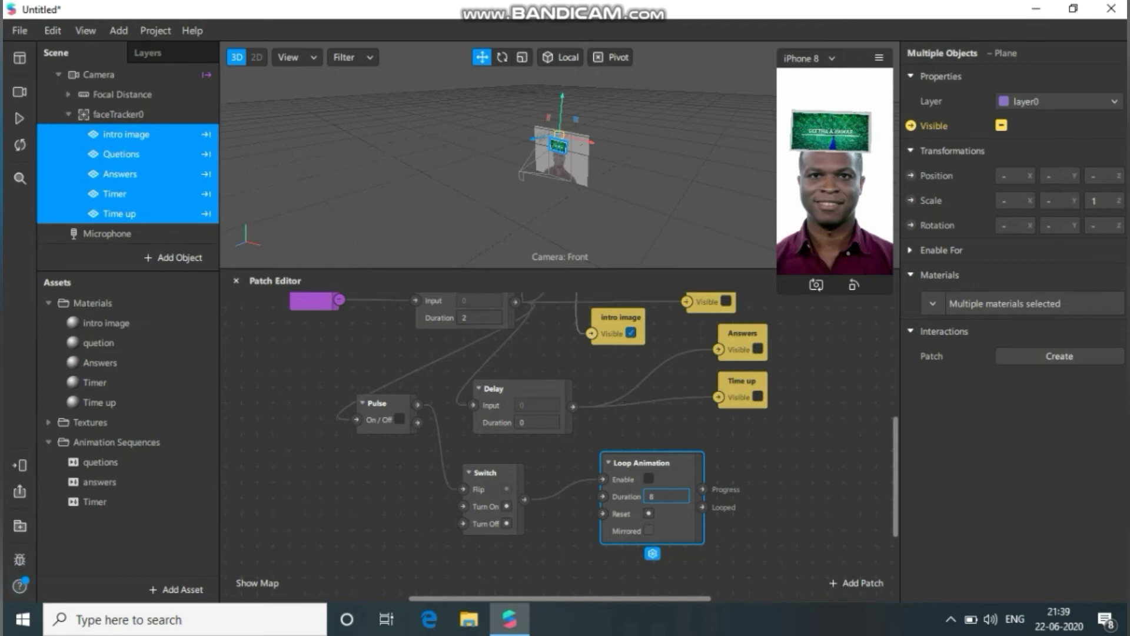
Step: Add a Frame Transition patch fed by the Loop Animation's Progress output
left_click_drag(702, 490, 738, 443)
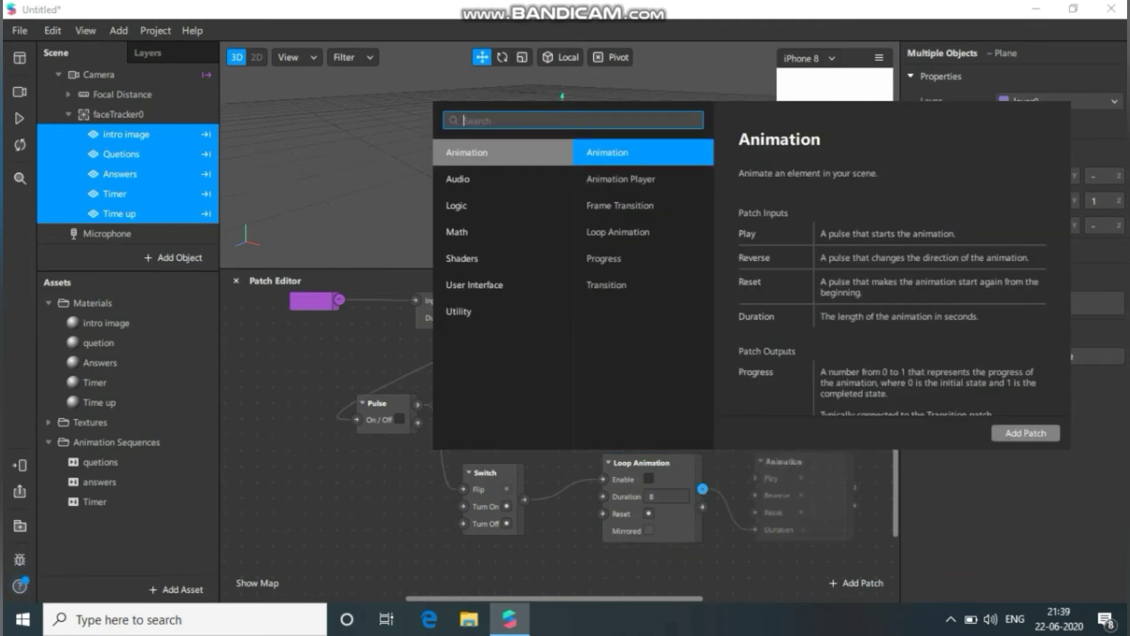
left_click(620, 205)
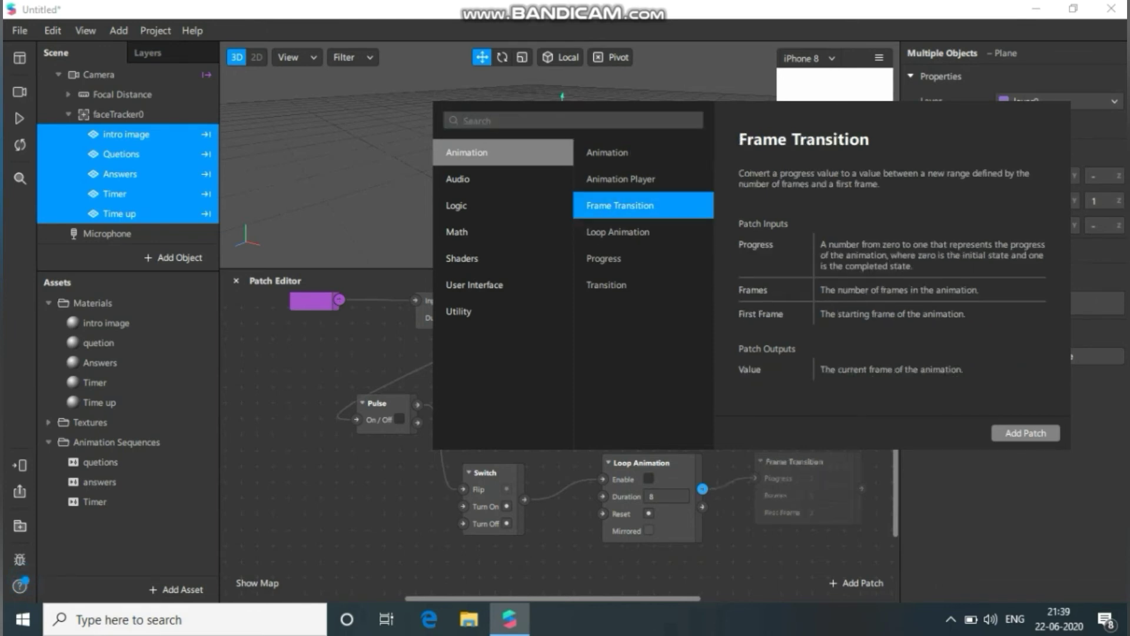
left_click(1025, 433)
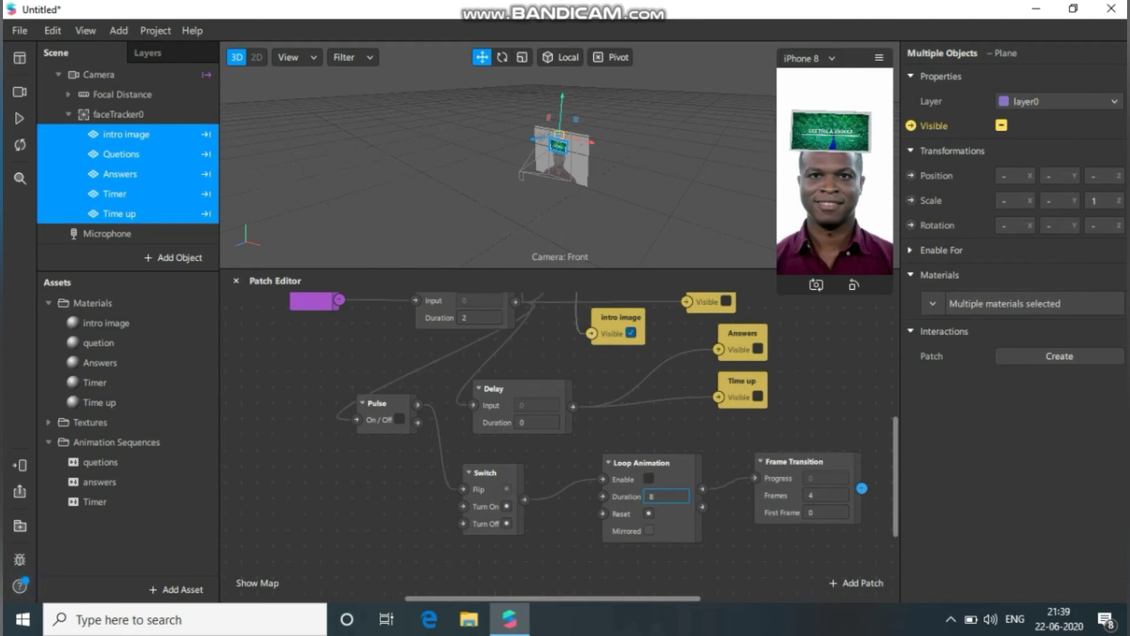
Step: Create Current Frame patches for the quetions, answers and Timer animation sequences
scroll(525, 402, "down", 5)
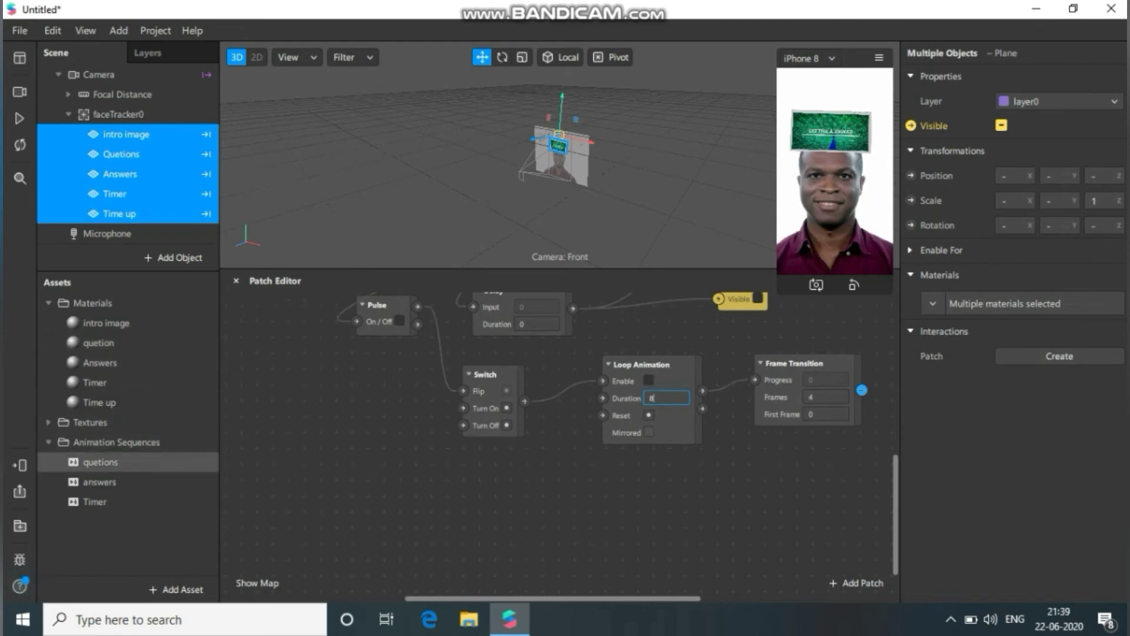
left_click(100, 462)
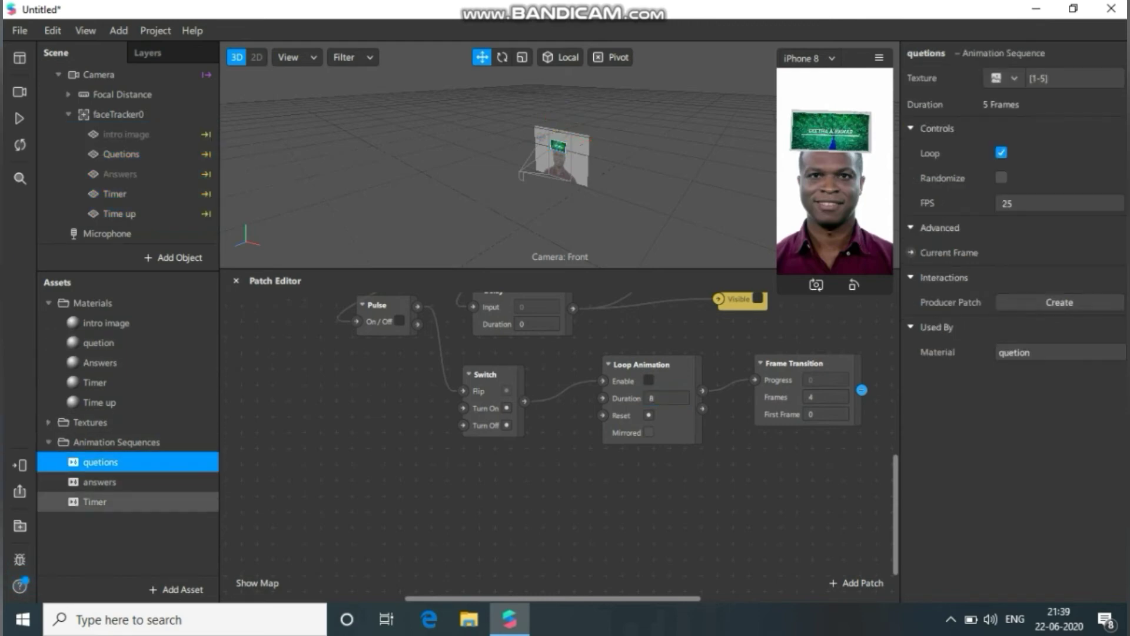
left_click(94, 501, "shift")
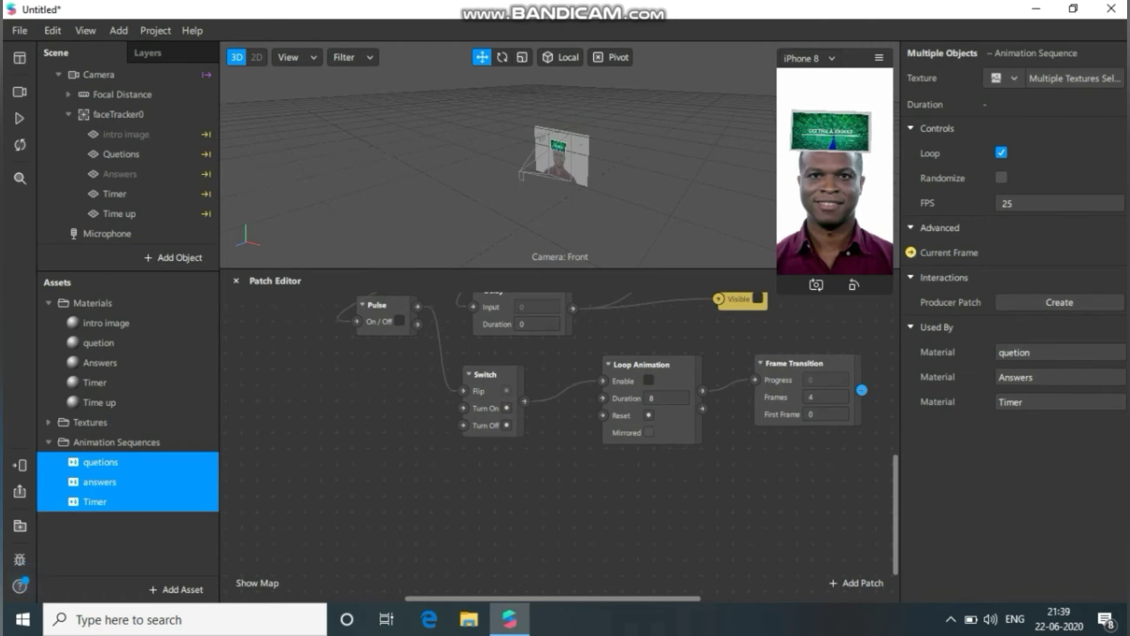
left_click(911, 252)
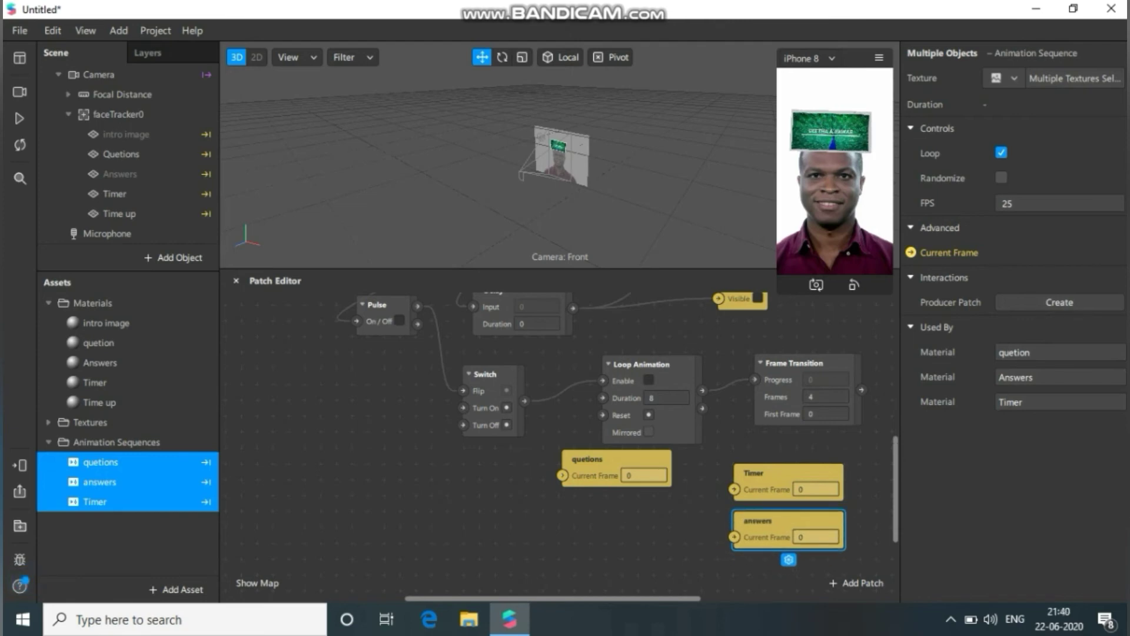
Step: Stack the quetions, Timer and answers patches below Frame Transition, and connect its Value output to Timer's Current Frame
left_click_drag(589, 459, 602, 505)
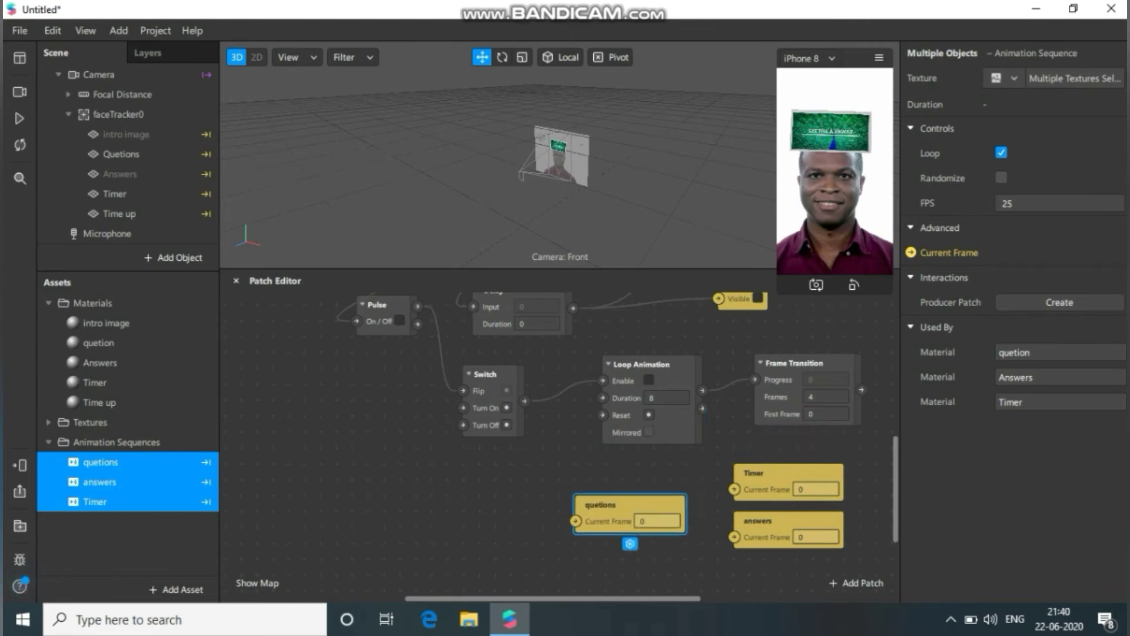
left_click_drag(765, 521, 765, 553)
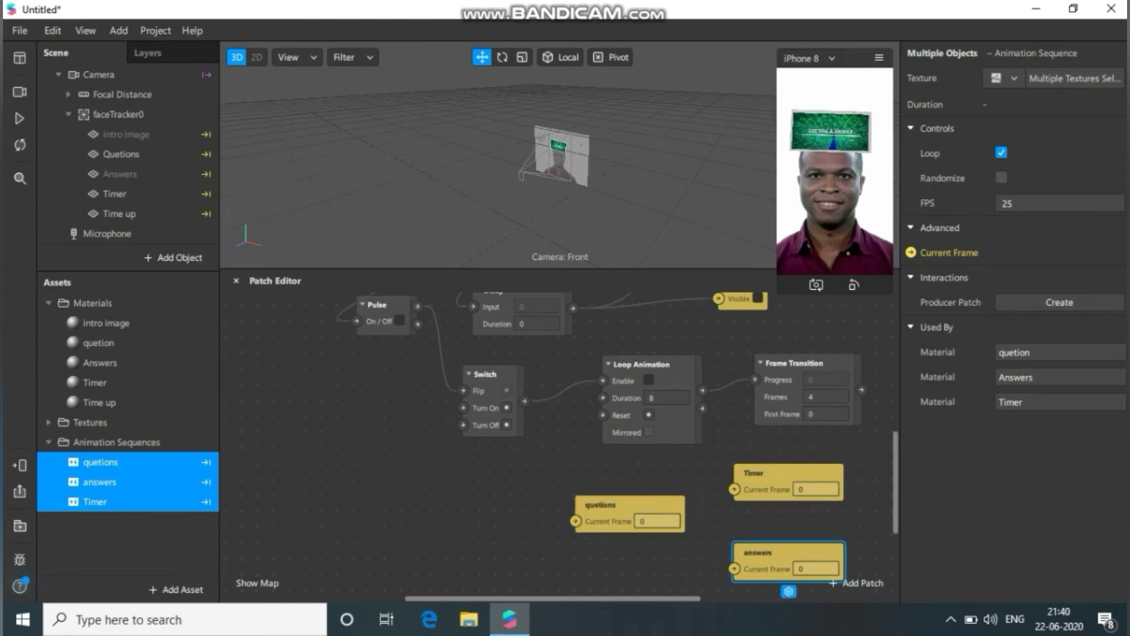
left_click_drag(765, 474, 766, 489)
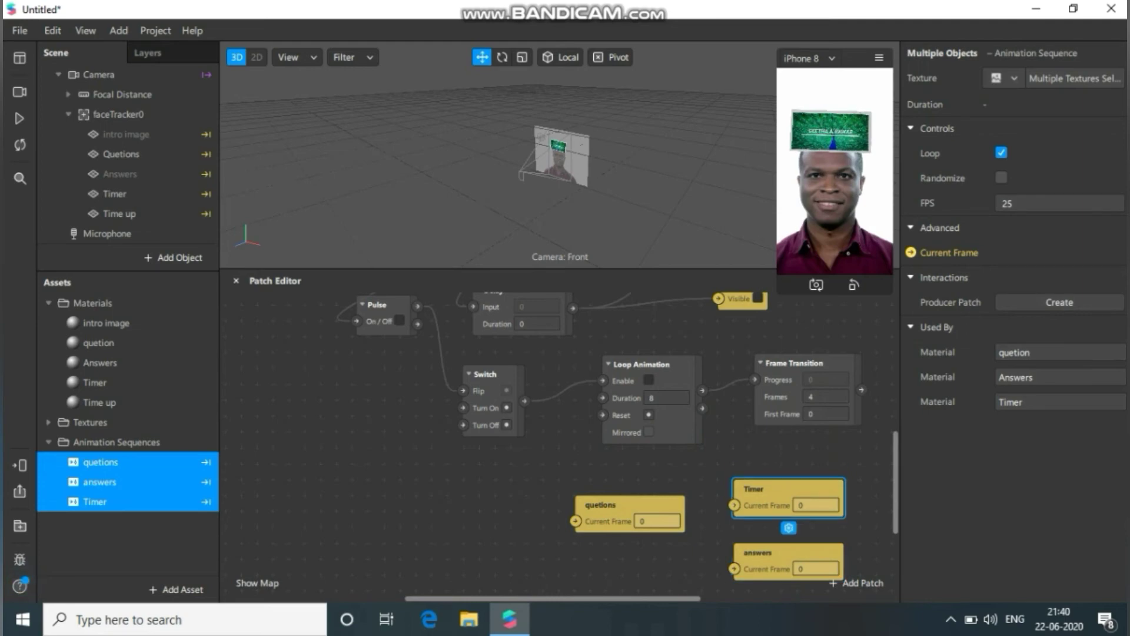
left_click_drag(600, 506, 772, 441)
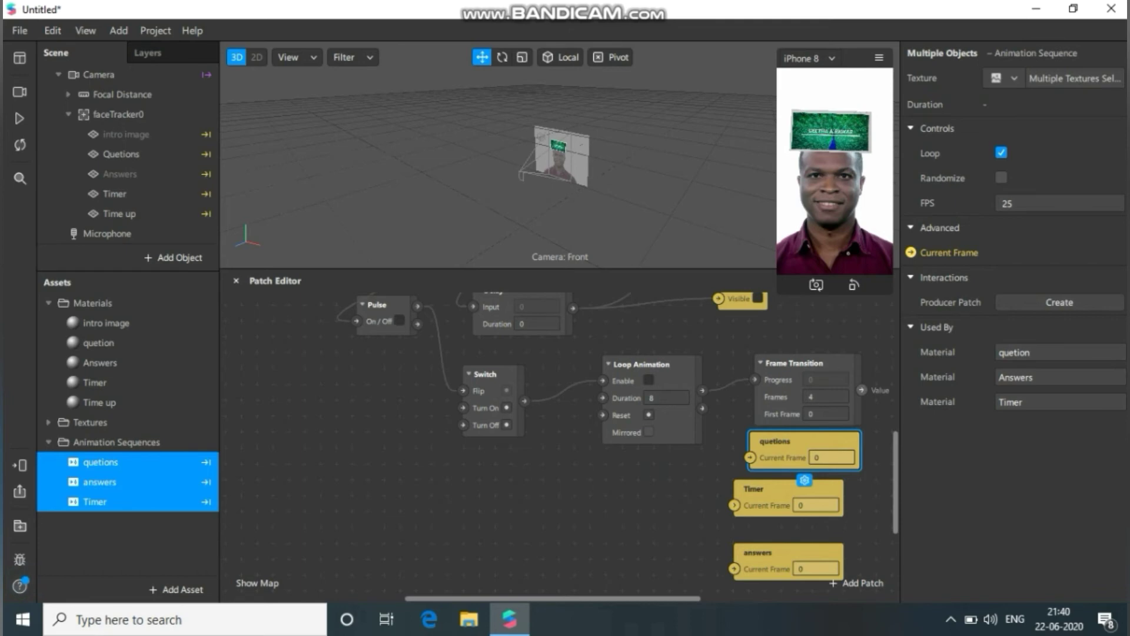
left_click_drag(861, 390, 750, 458)
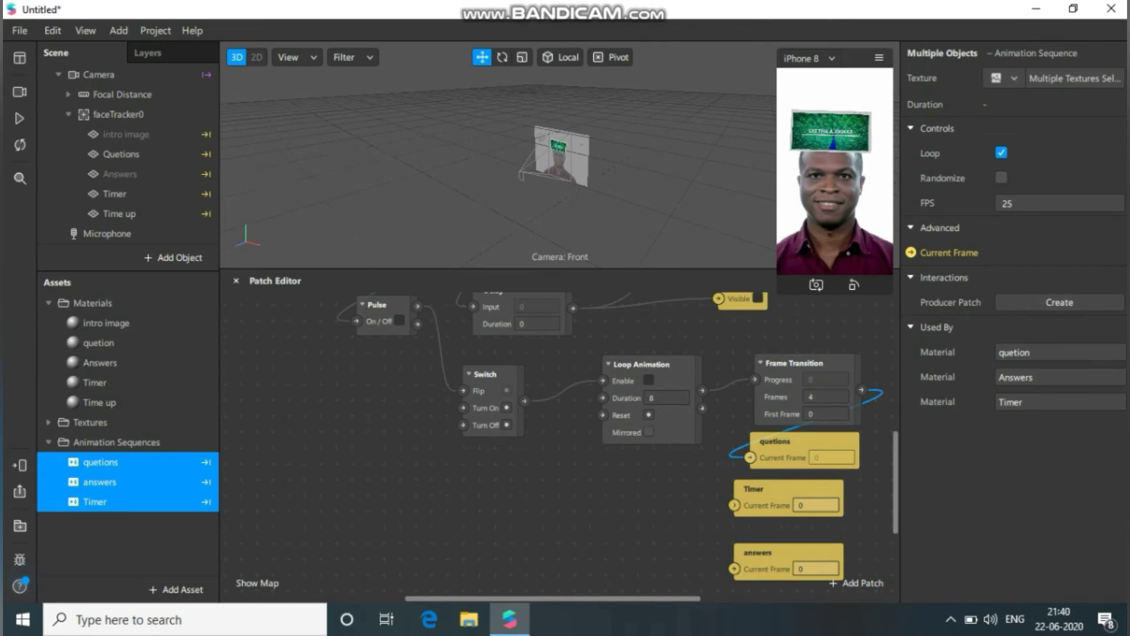
left_click_drag(749, 458, 734, 506)
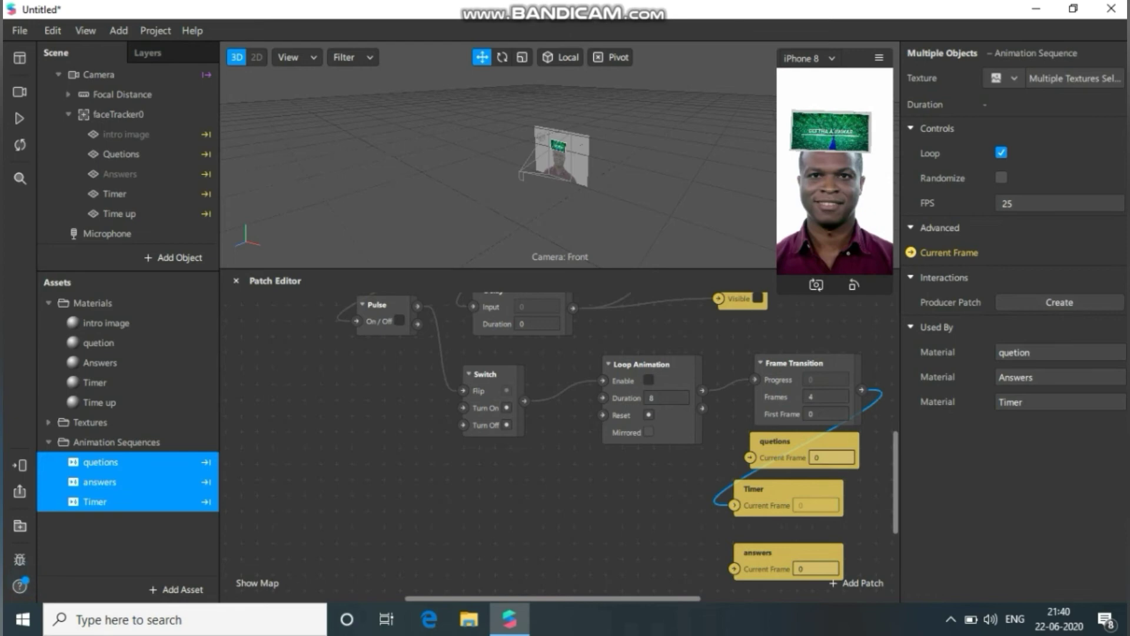
Step: Add a Runtime patch in the empty area below the Switch patch
scroll(617, 437, "down", 3)
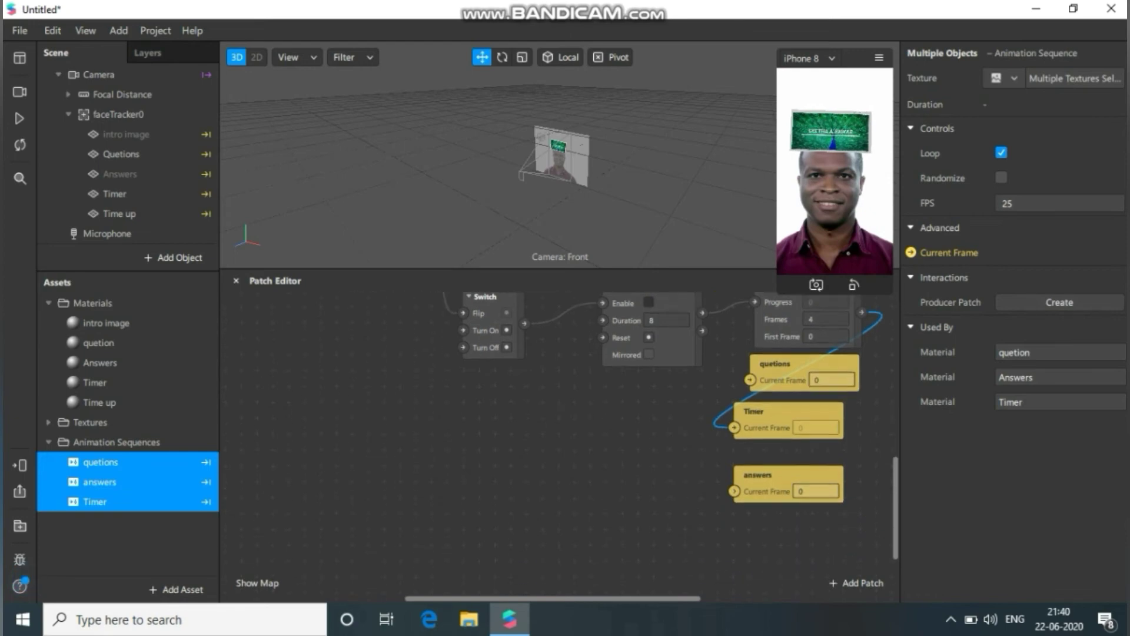
right_click(328, 401)
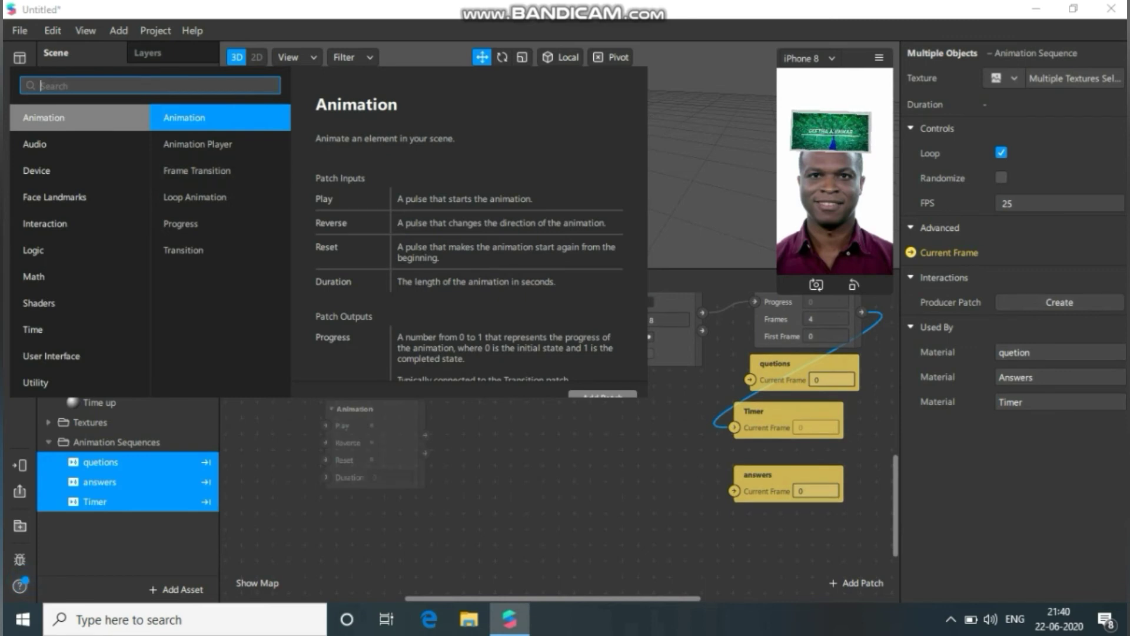
type("runtim")
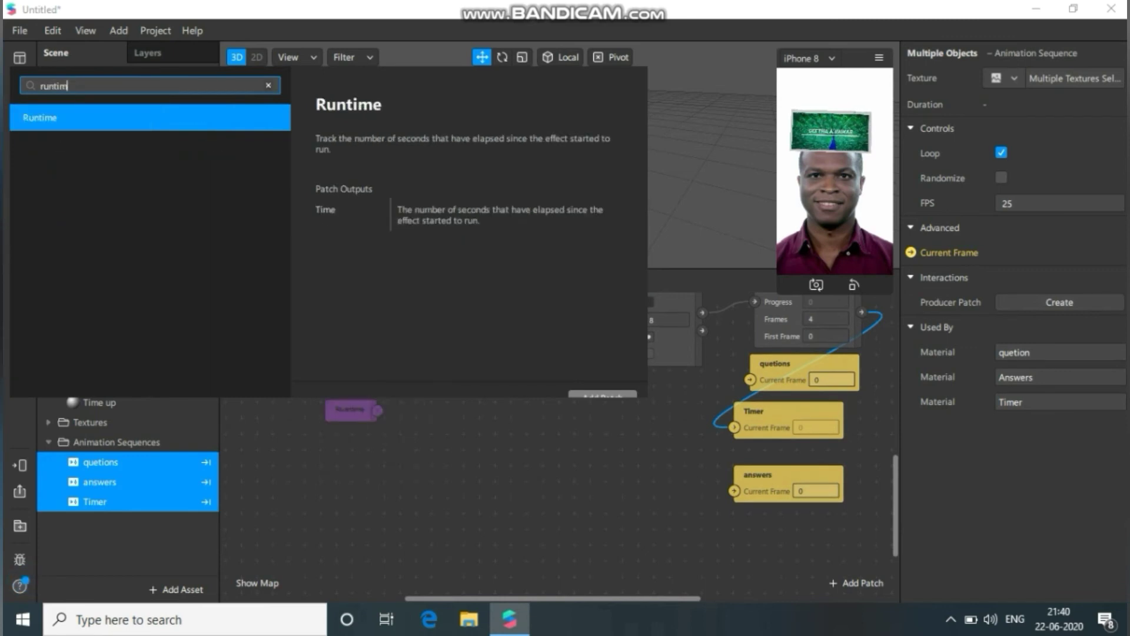
type("e")
key("Return")
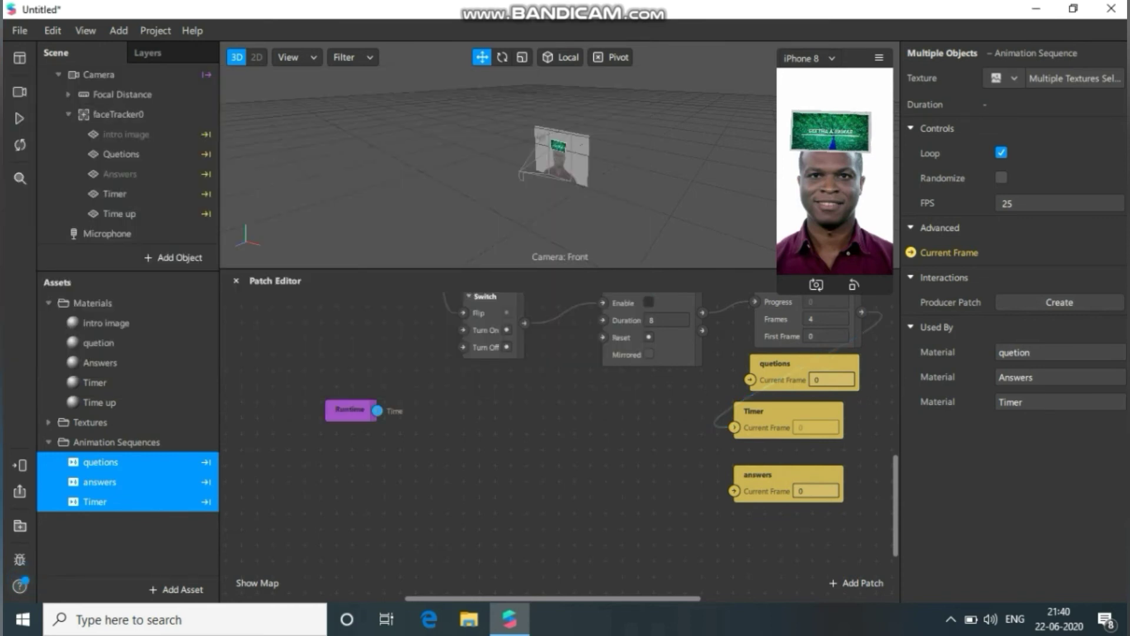
Step: Add an Offset patch with its Value fed by Runtime's Time output
left_click_drag(377, 411, 418, 429)
key("Escape")
key("r")
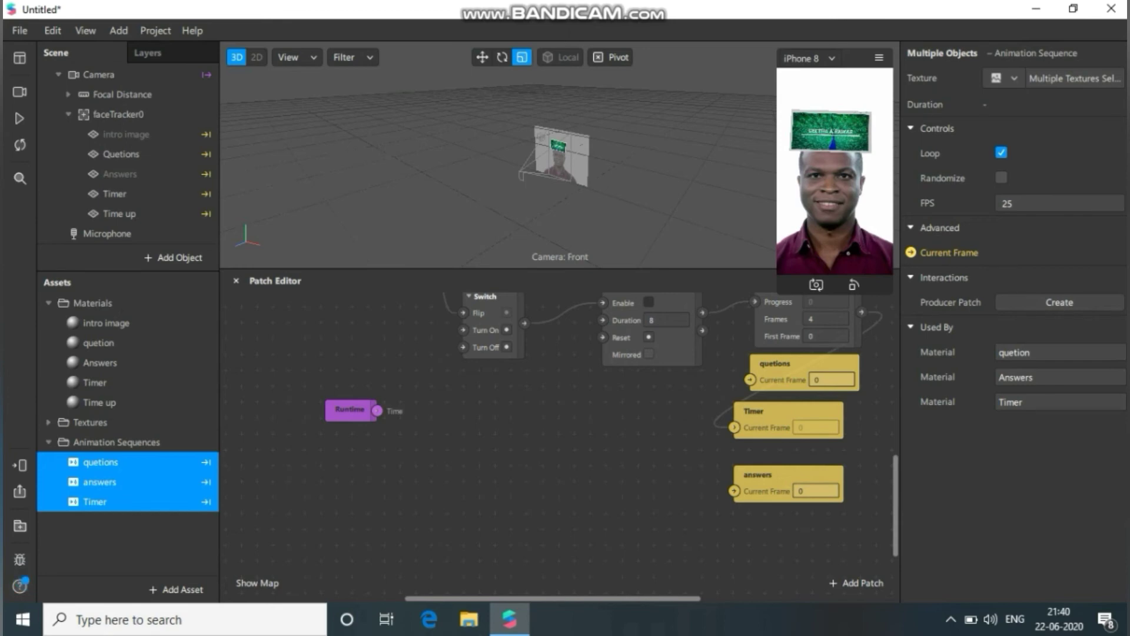
double_click(419, 453)
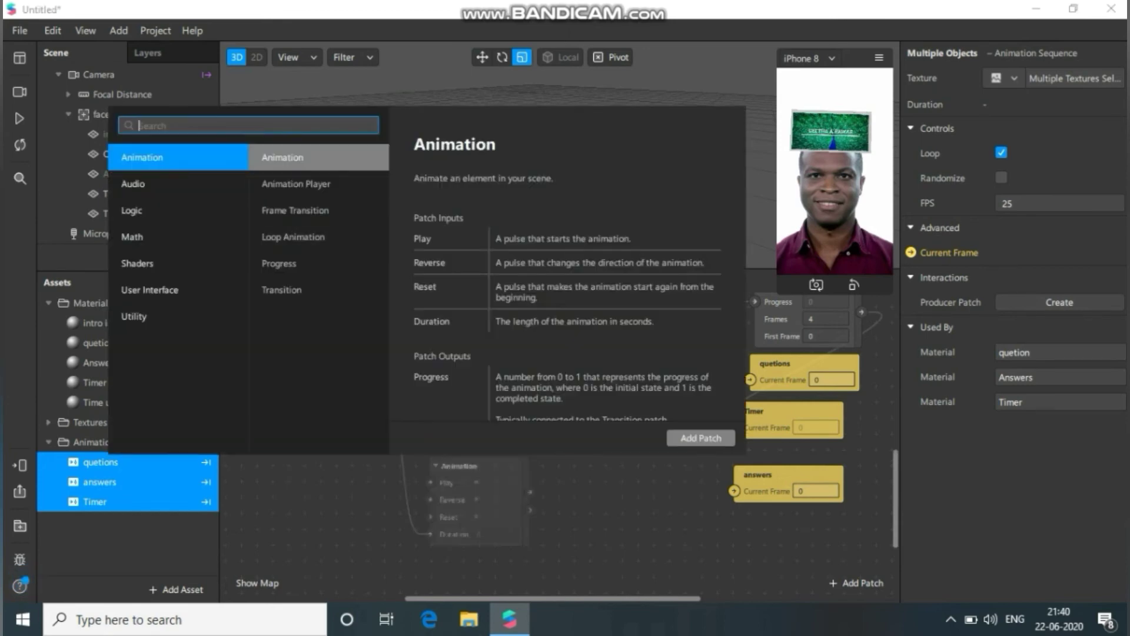
type("off")
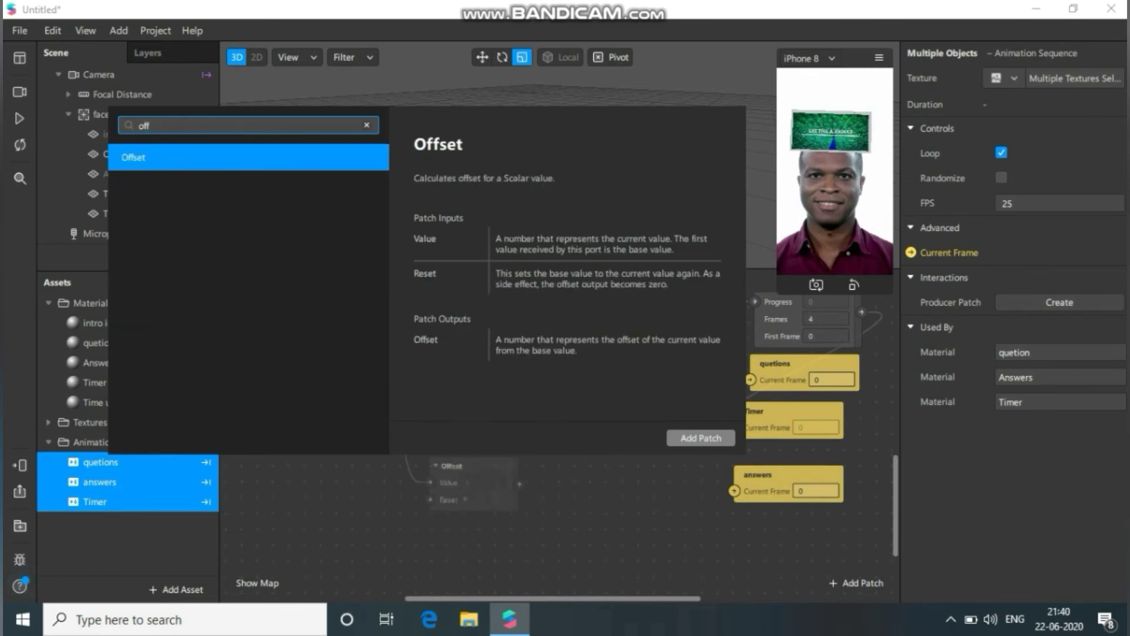
key("Return")
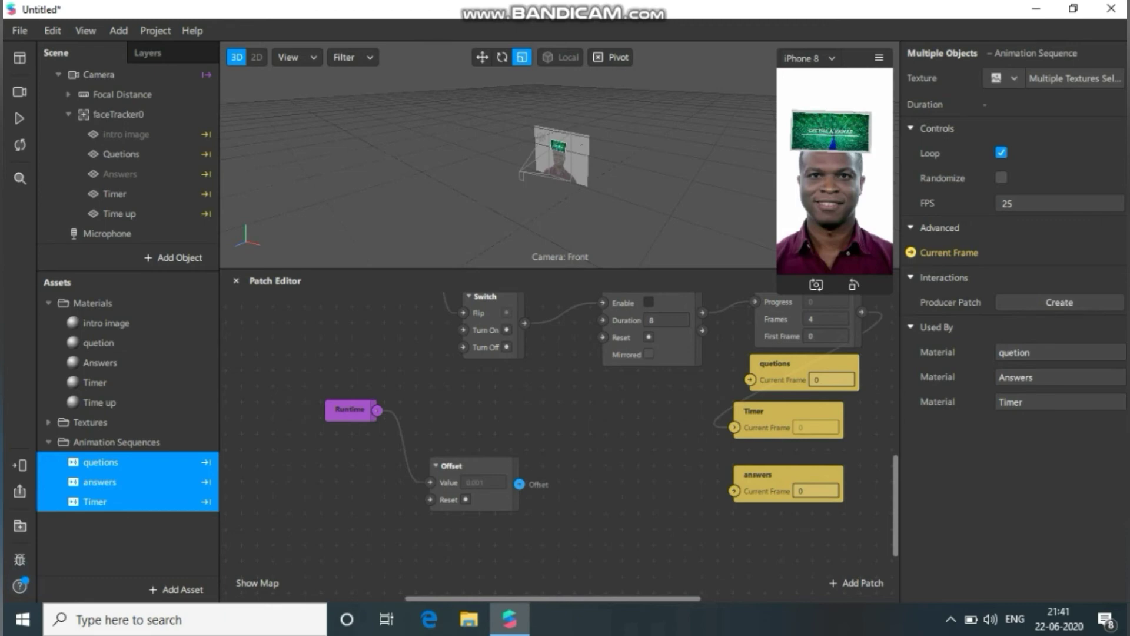
Step: Add a Less Than patch fed by the Offset output and set its second input to -2
left_click_drag(520, 484, 541, 463)
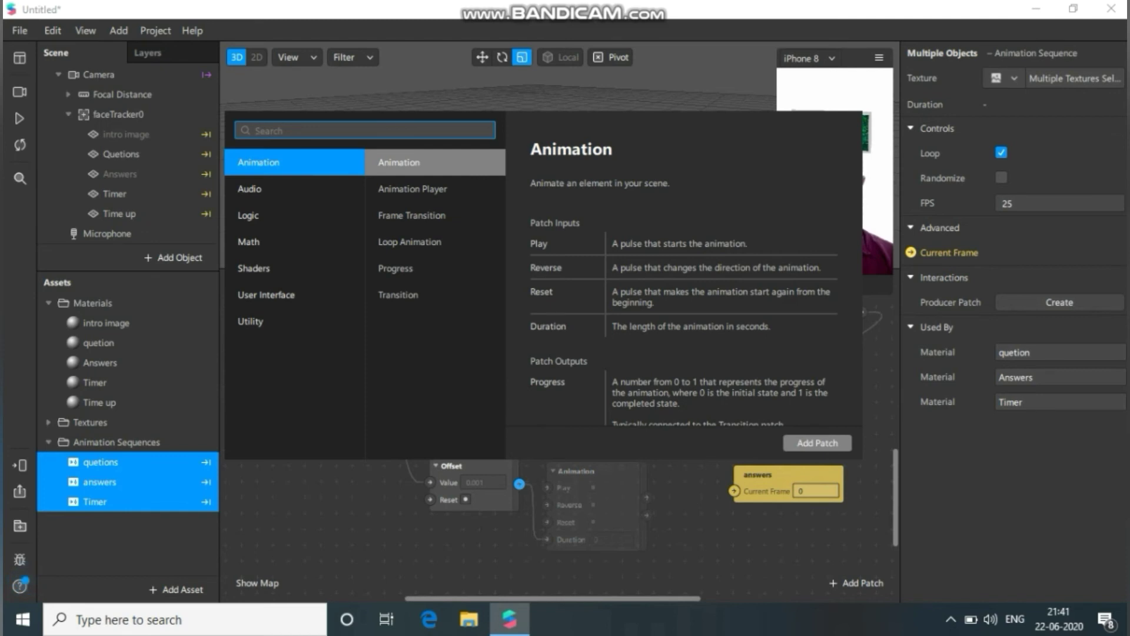
type("less")
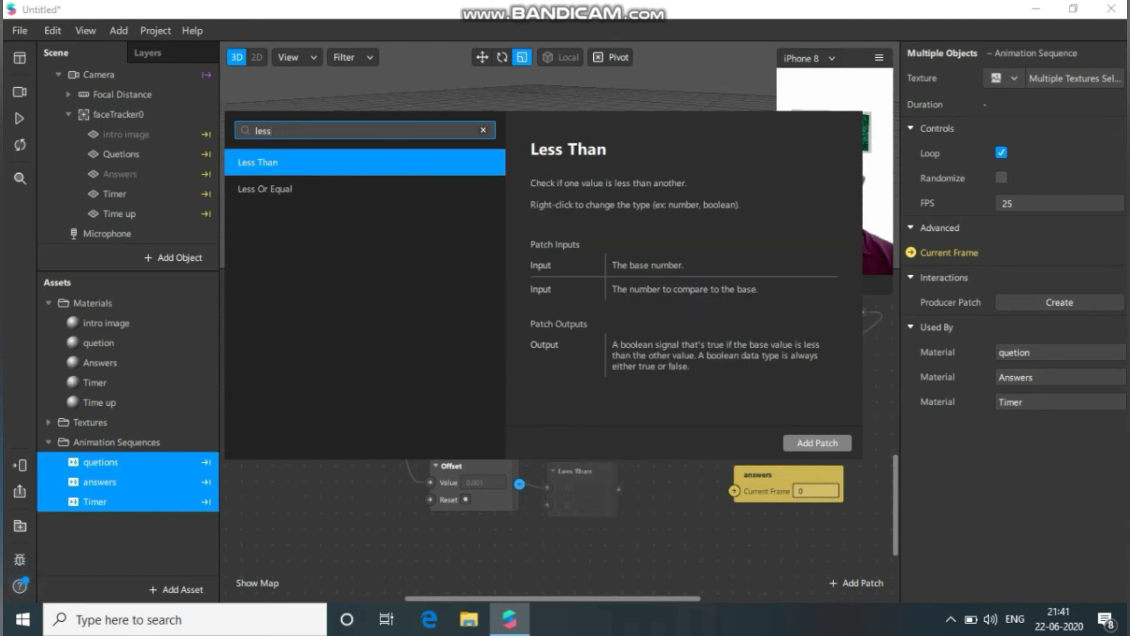
left_click(365, 162)
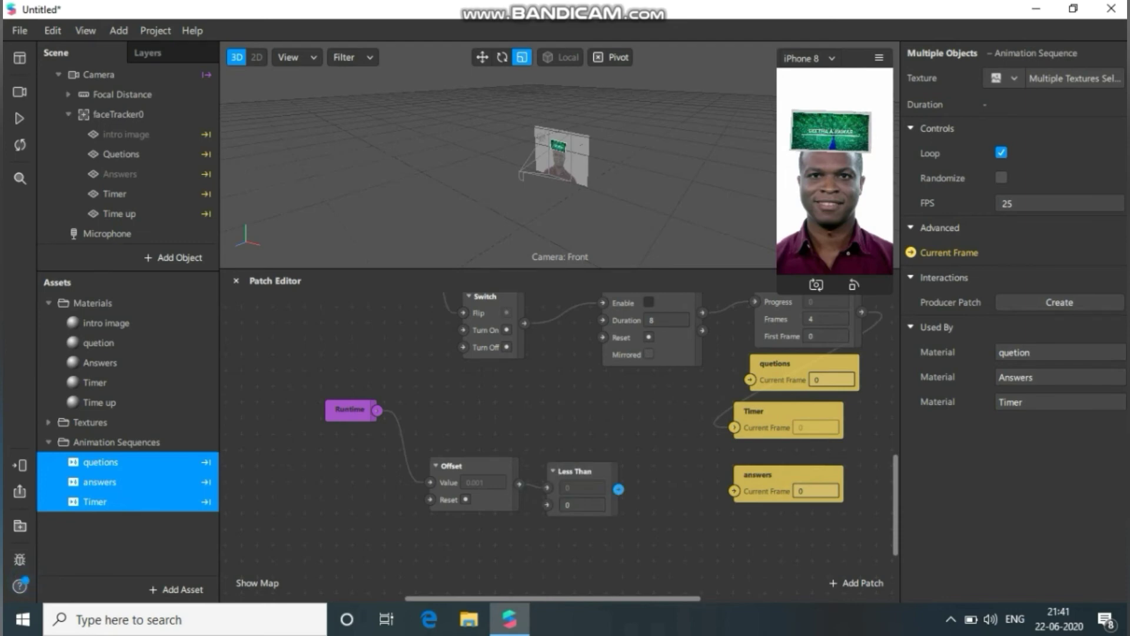
left_click(583, 505)
key("BackSpace")
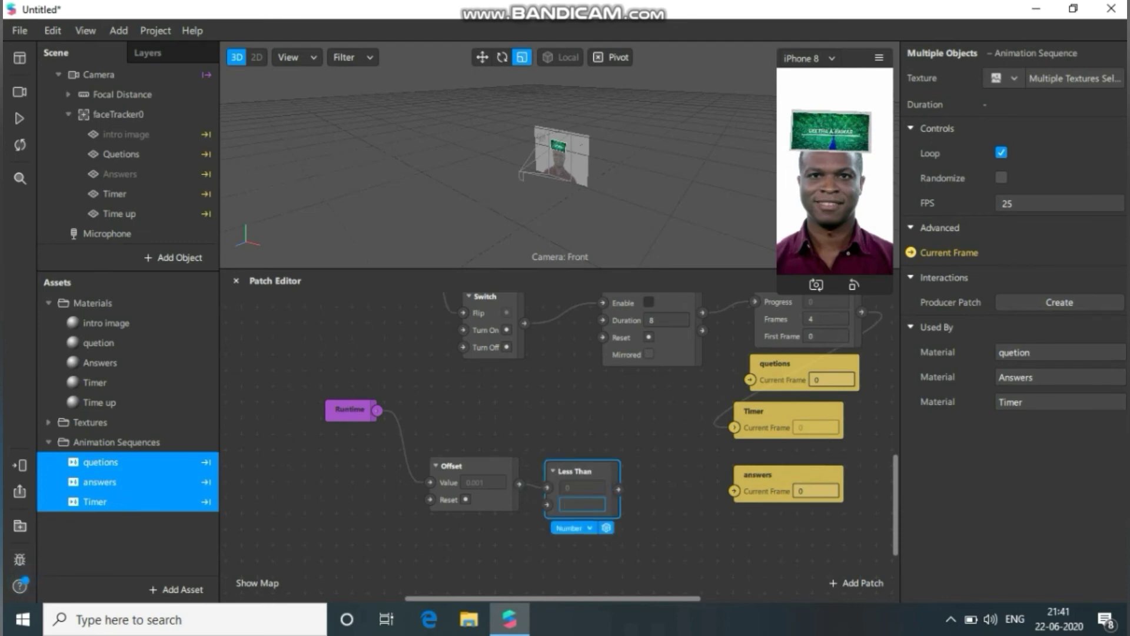
type("-2")
Step: Add a Loop Animation patch enabled by the Less Than output and set its Duration to 50
left_click_drag(618, 489, 648, 501)
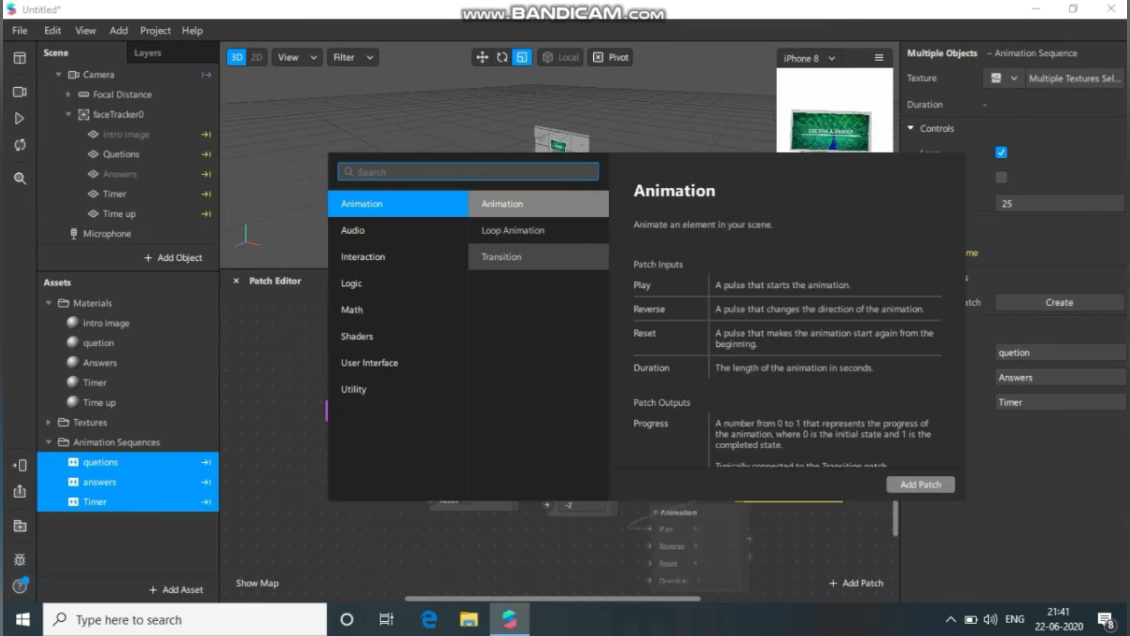
double_click(512, 231)
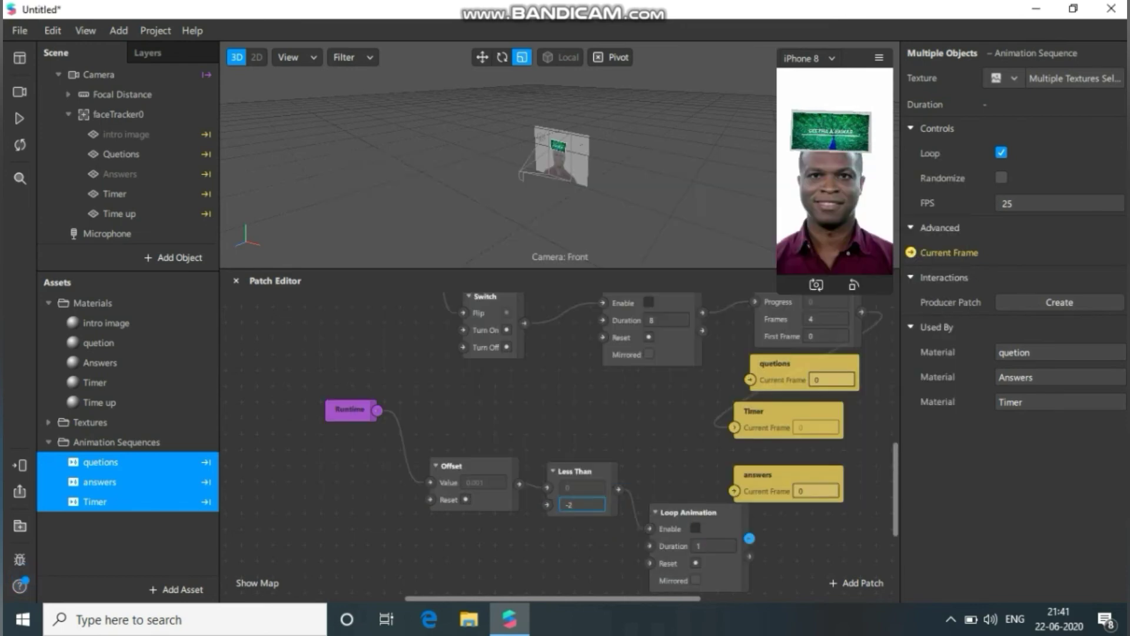
left_click(713, 546)
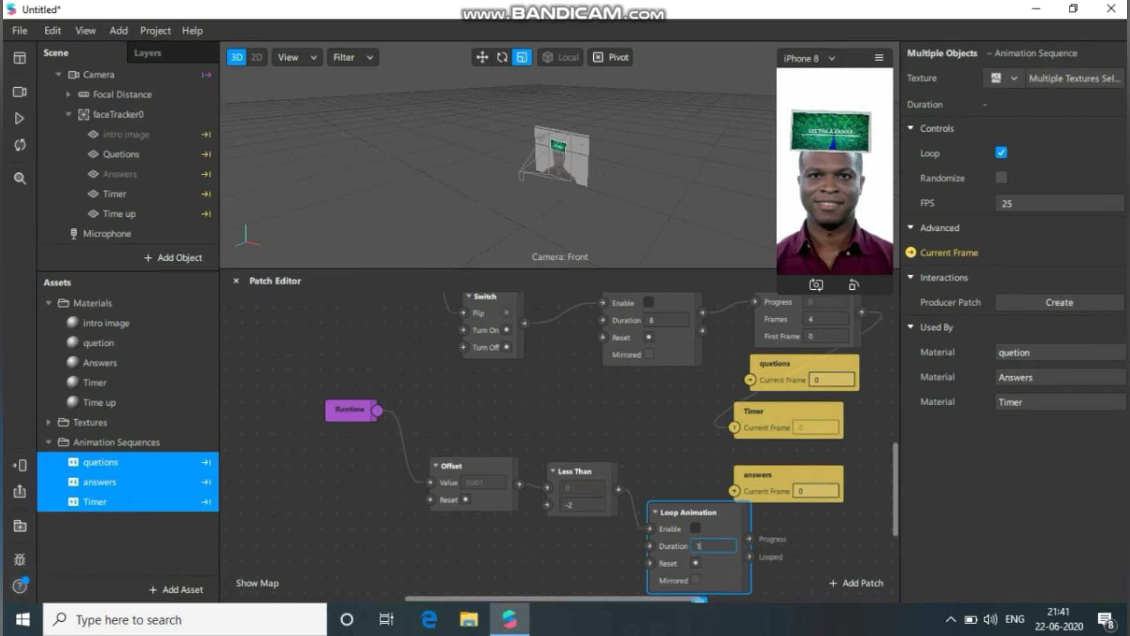
key("BackSpace")
scroll(560, 442, "down", 2)
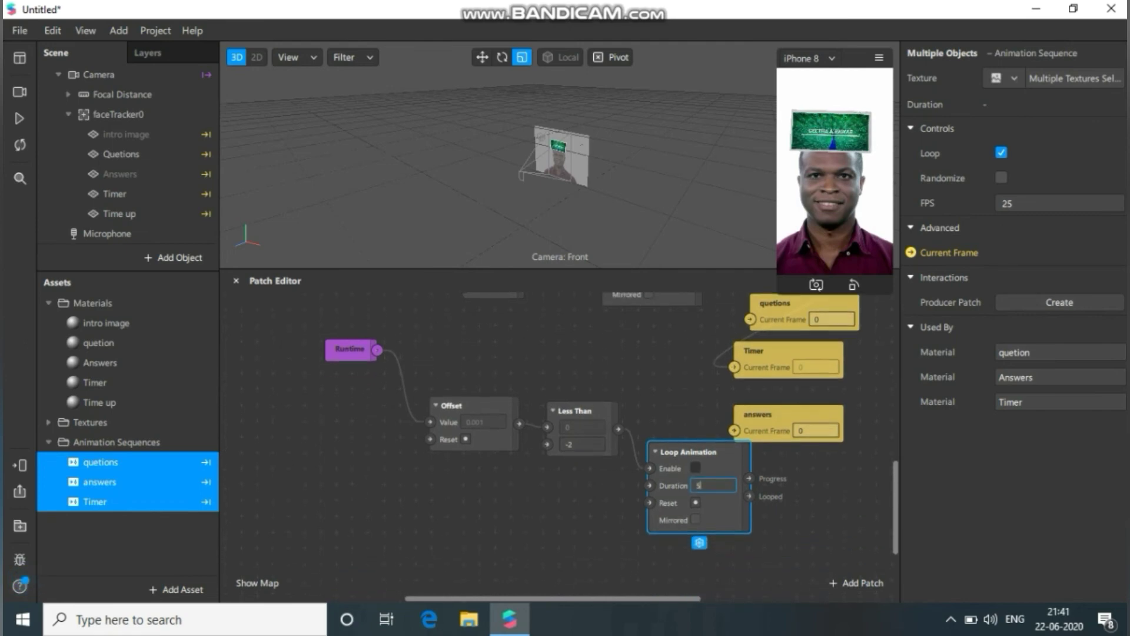
type("0")
Step: Add a Random patch fed by the Loop Animation patch's output in the random-frame patch chain
left_click_drag(771, 467, 567, 523)
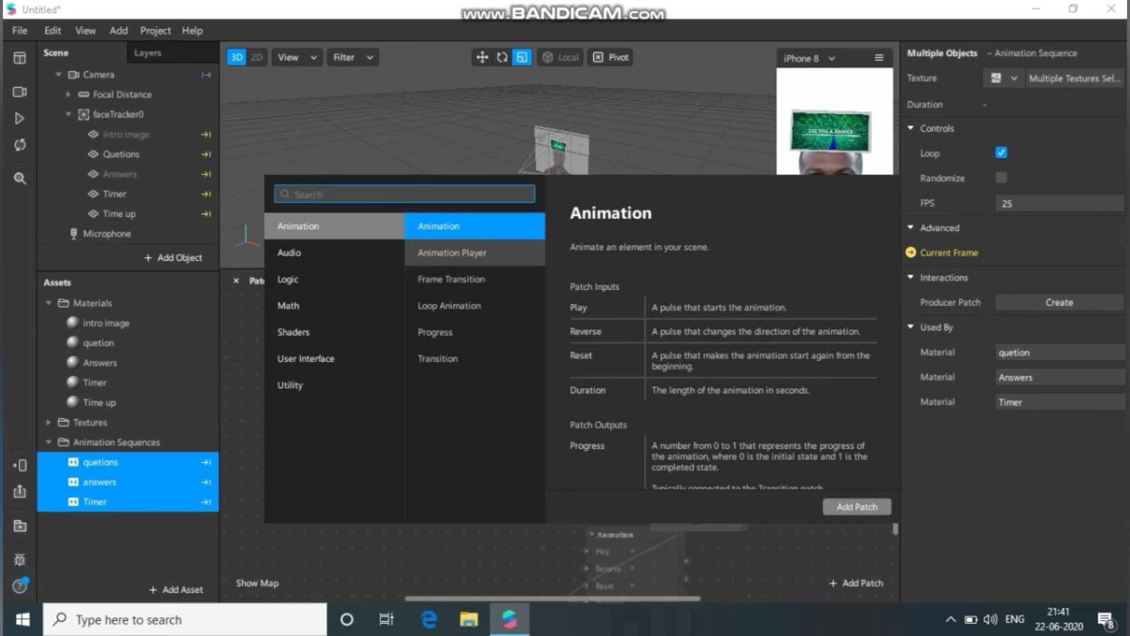
type("rondom")
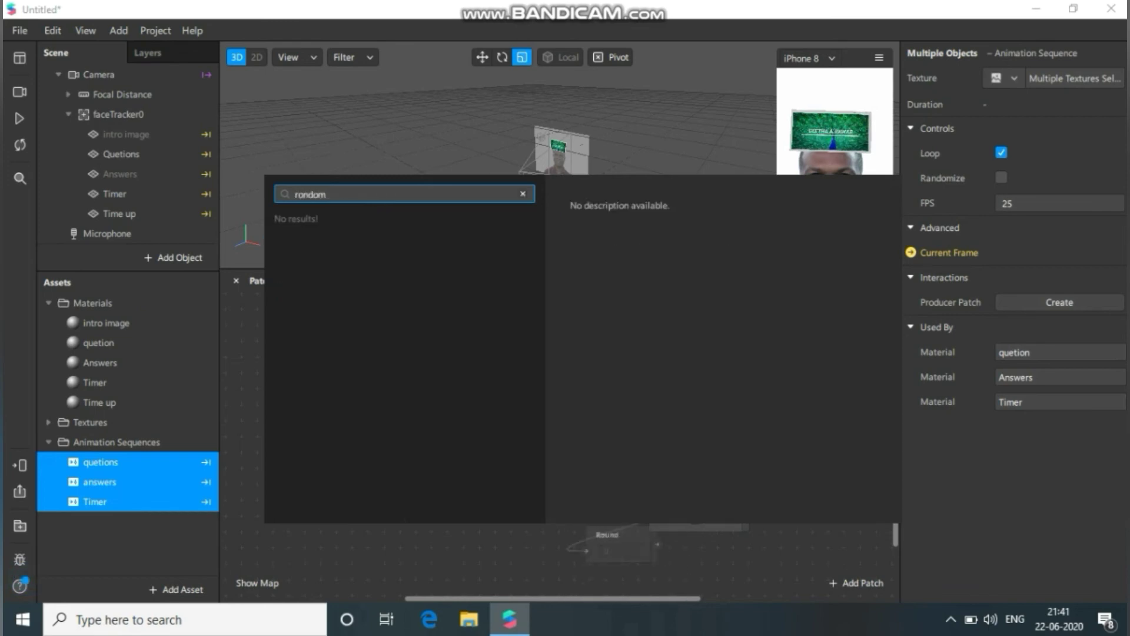
key("BackSpace")
key("BackSpace")
key("BackSpace")
key("BackSpace")
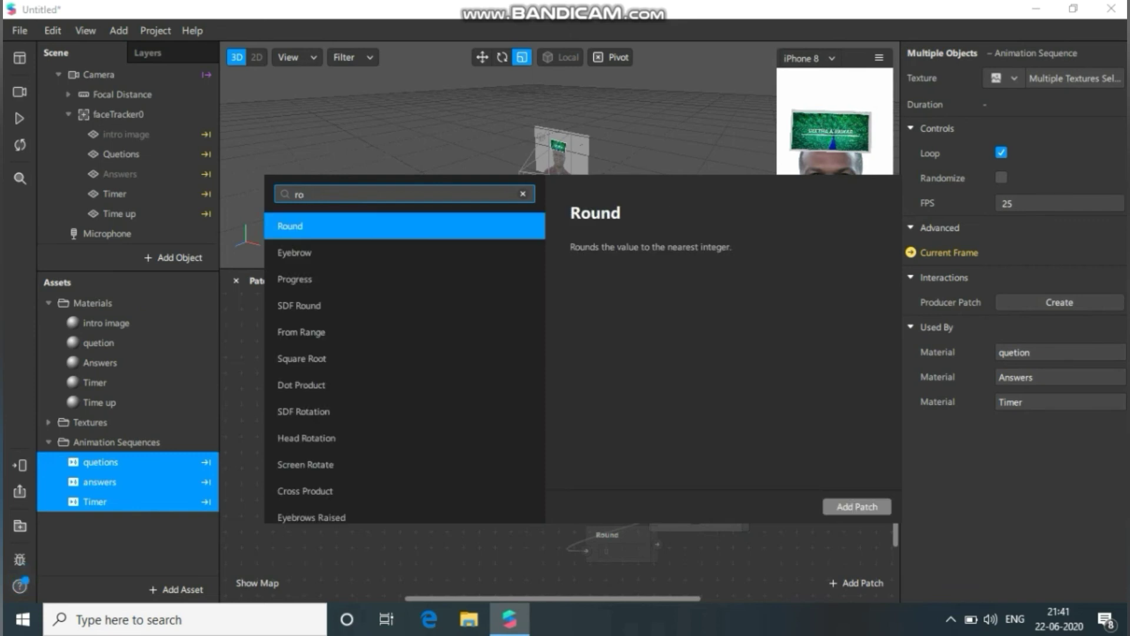
key("BackSpace")
type("ando")
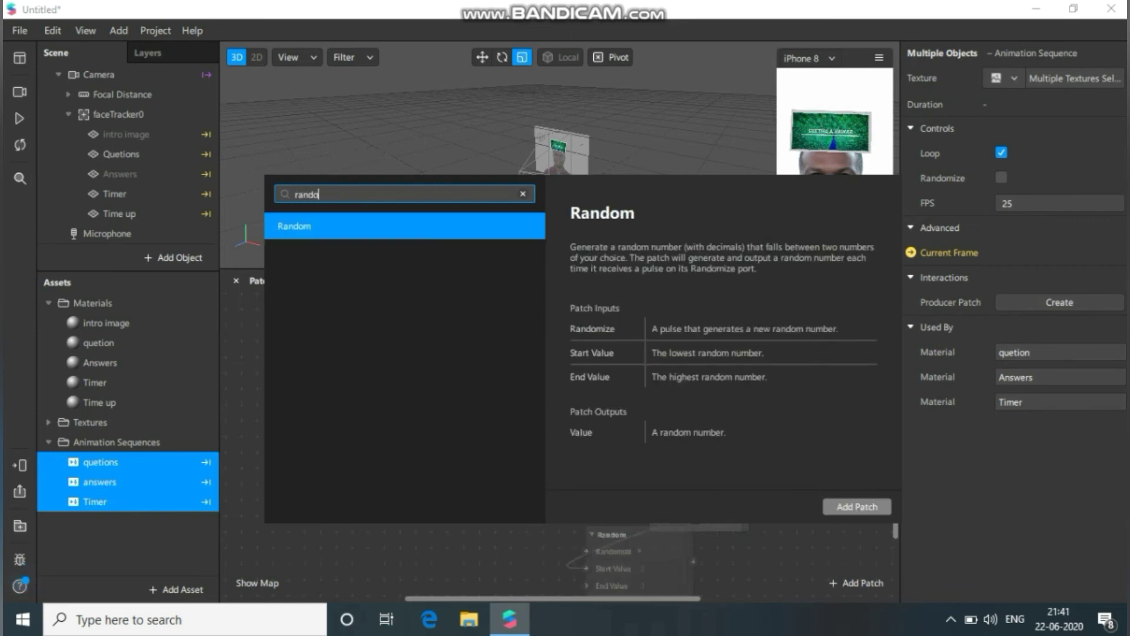
type("n")
key("BackSpace")
type("m")
key("Return")
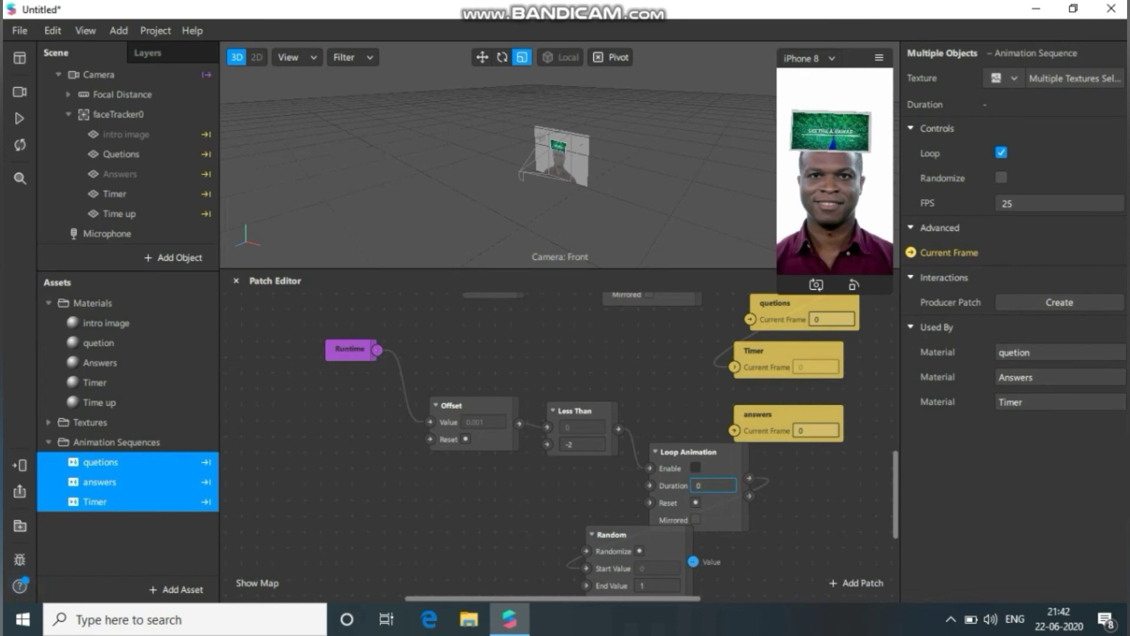
Step: Add a Round patch fed by the Random patch's Value output
left_click_drag(693, 561, 742, 543)
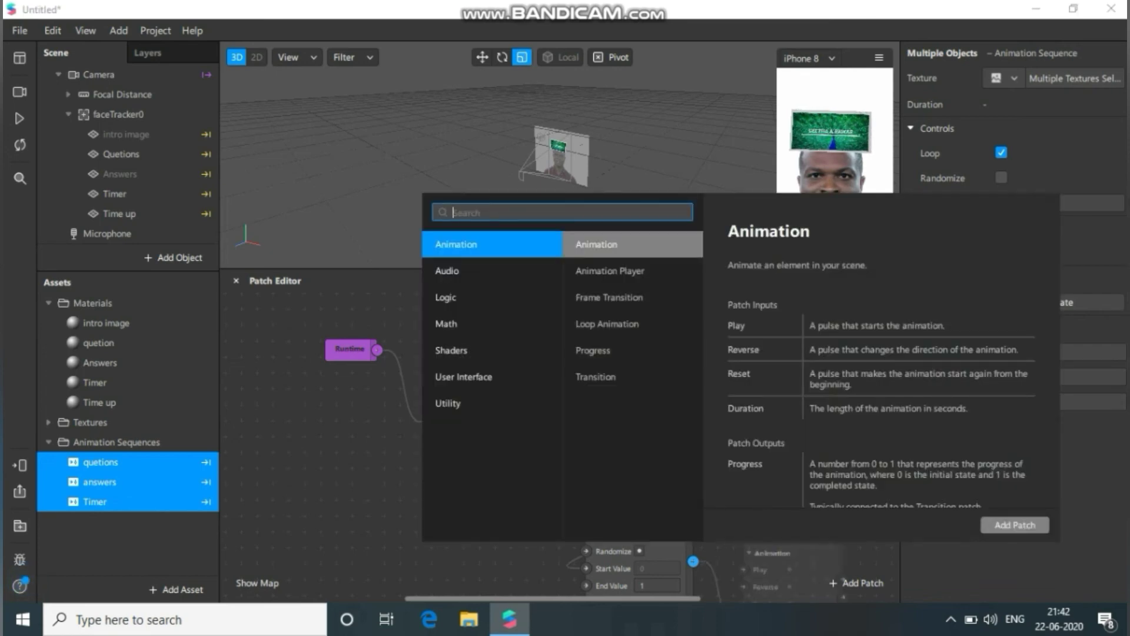
type("round")
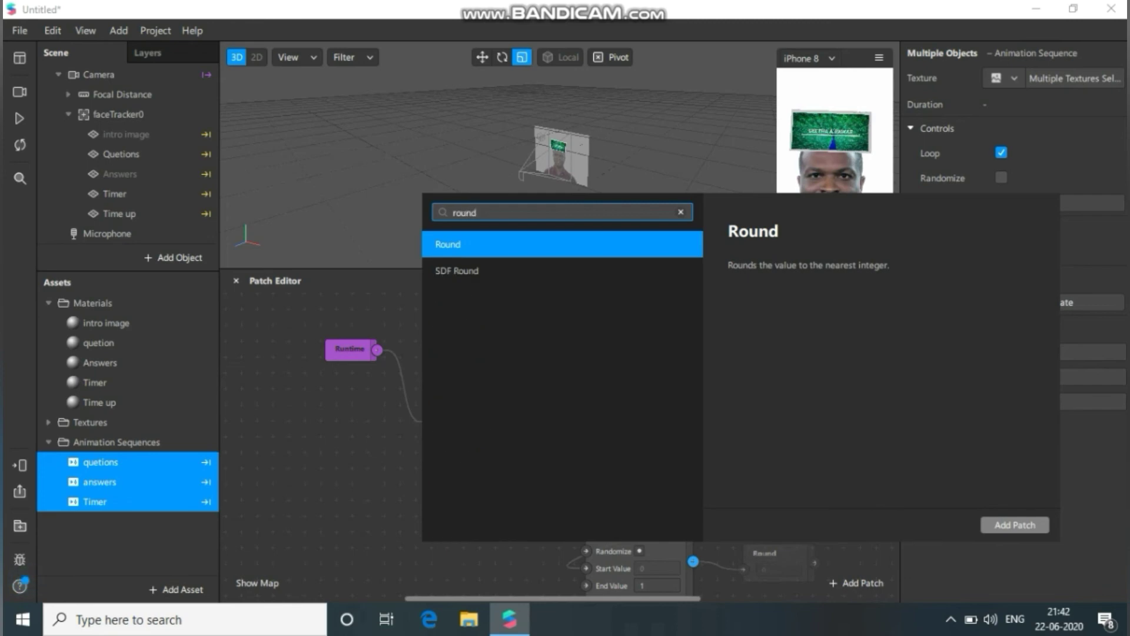
key("Return")
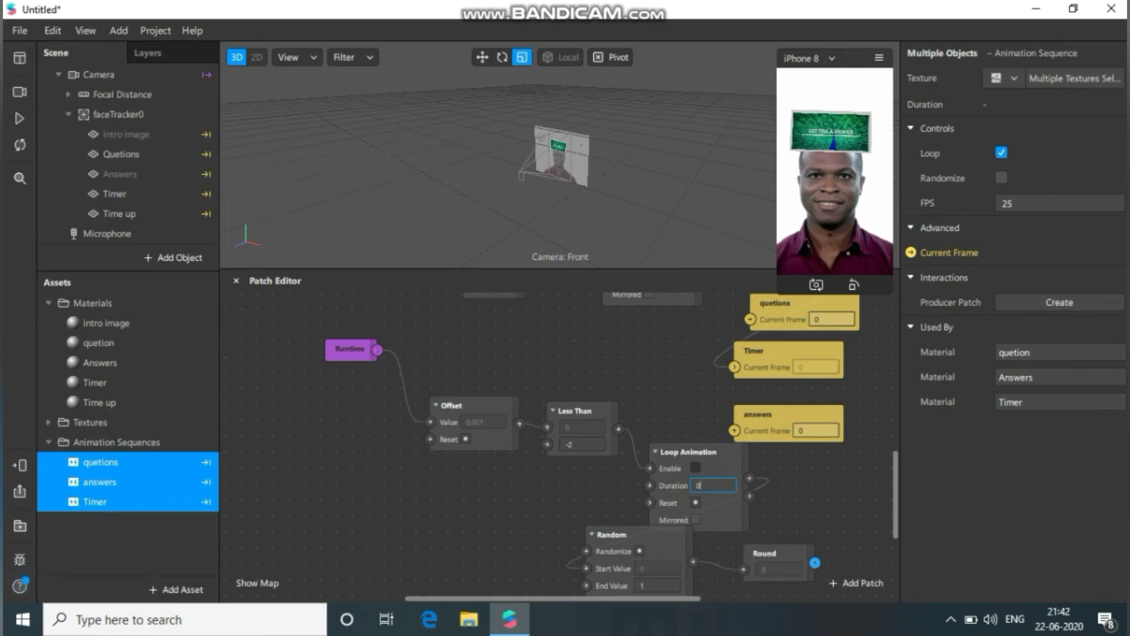
Step: Add a Delay patch with its Input fed by the Round patch's output
scroll(559, 442, "down", 3)
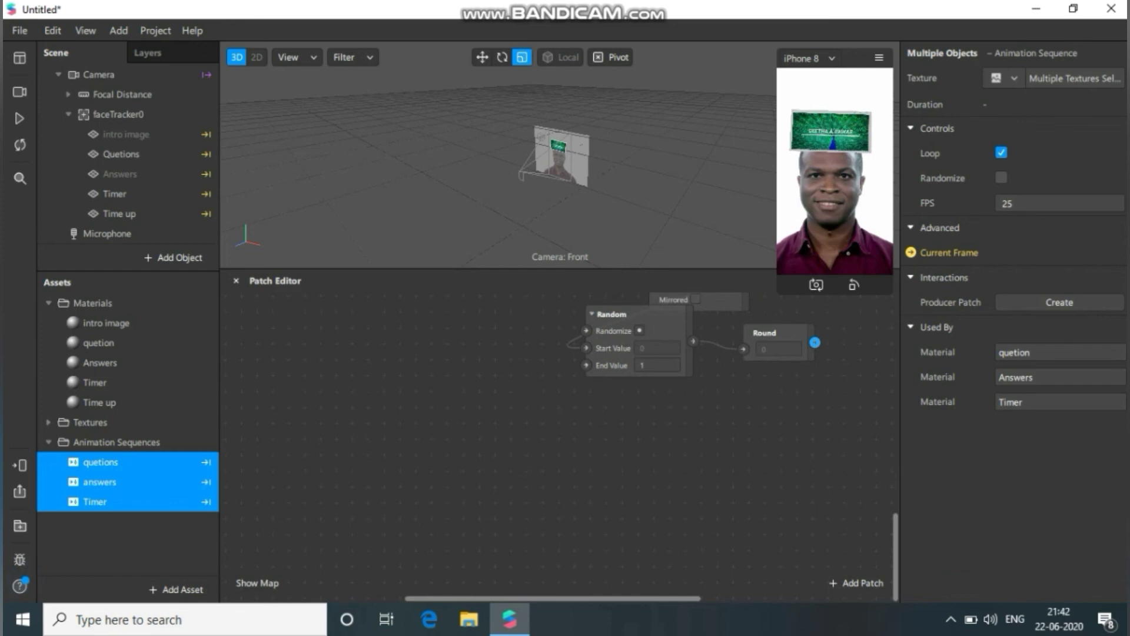
scroll(560, 435, "up", 1)
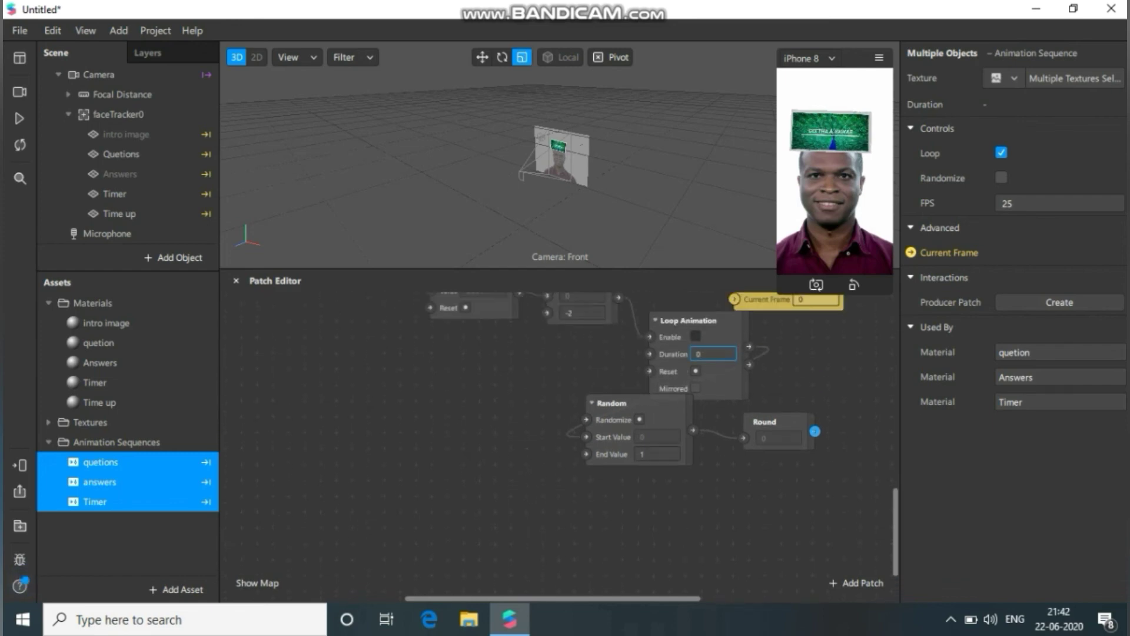
left_click_drag(586, 437, 360, 448)
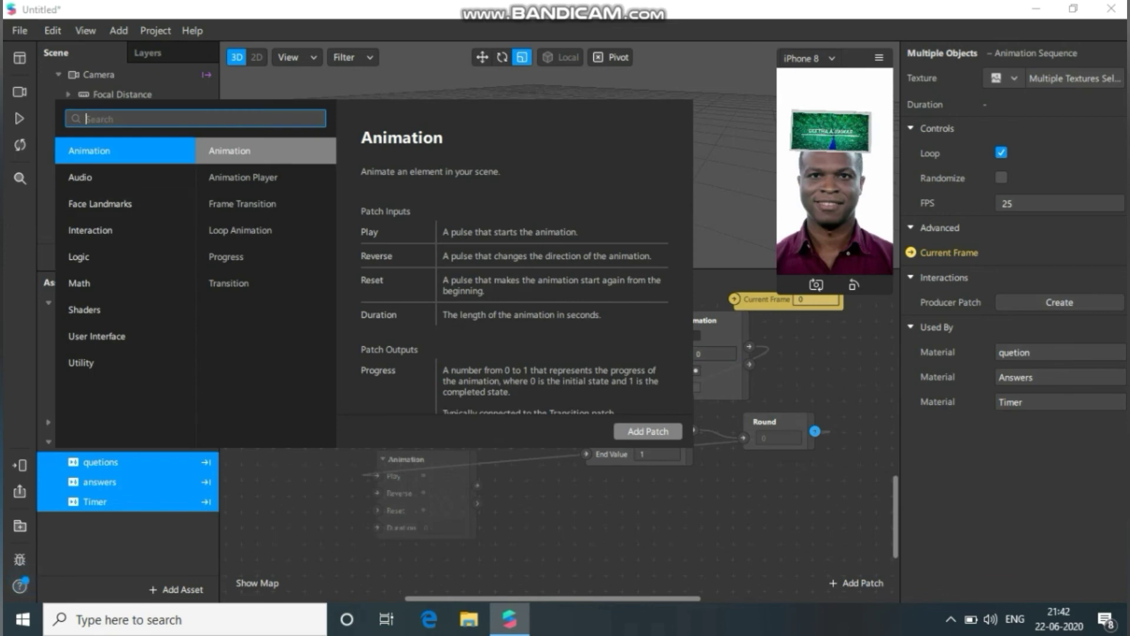
type("delay")
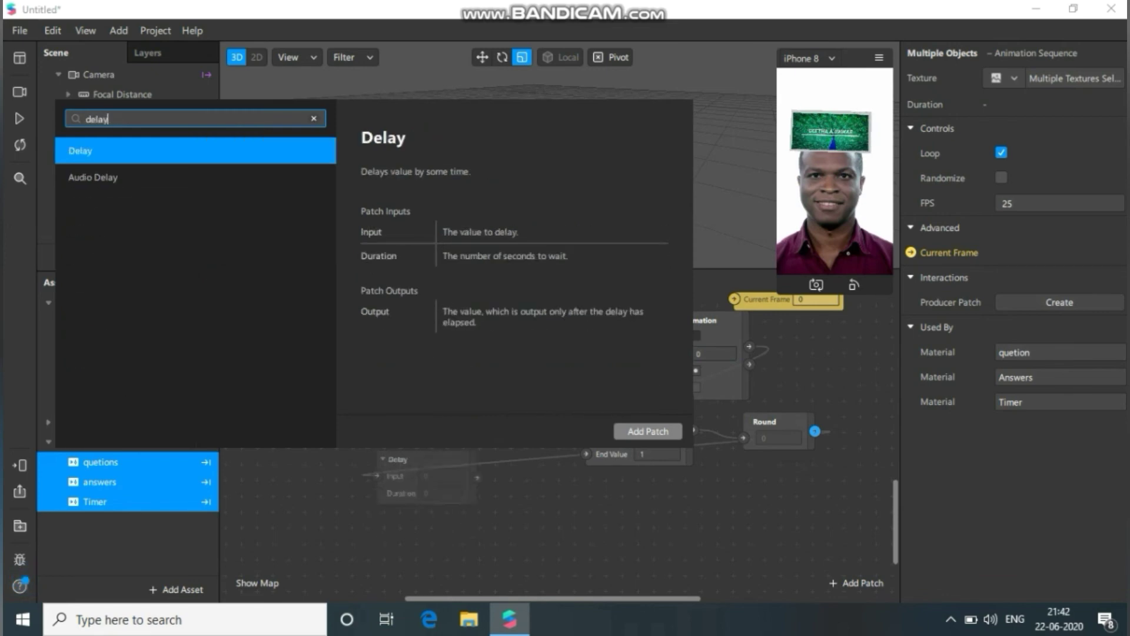
key("Return")
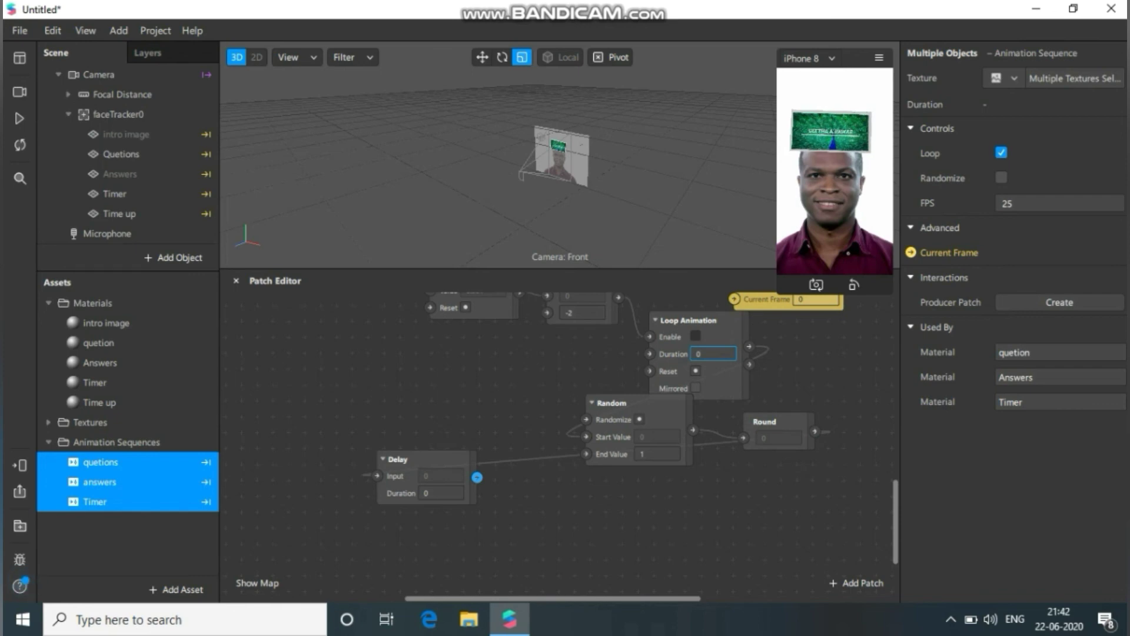
Step: Move the answers and quetions animation sequence patches together into the space below the Round patch
scroll(559, 438, "up", 2)
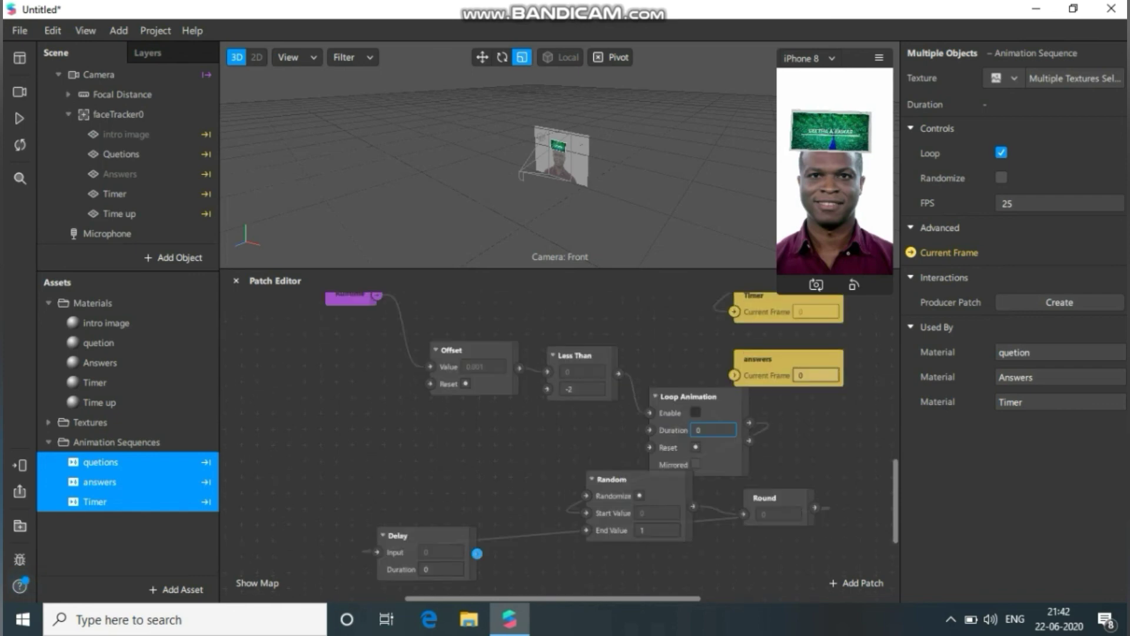
scroll(559, 439, "down", 1)
left_click_drag(760, 354, 760, 544)
scroll(760, 544, "up", 2)
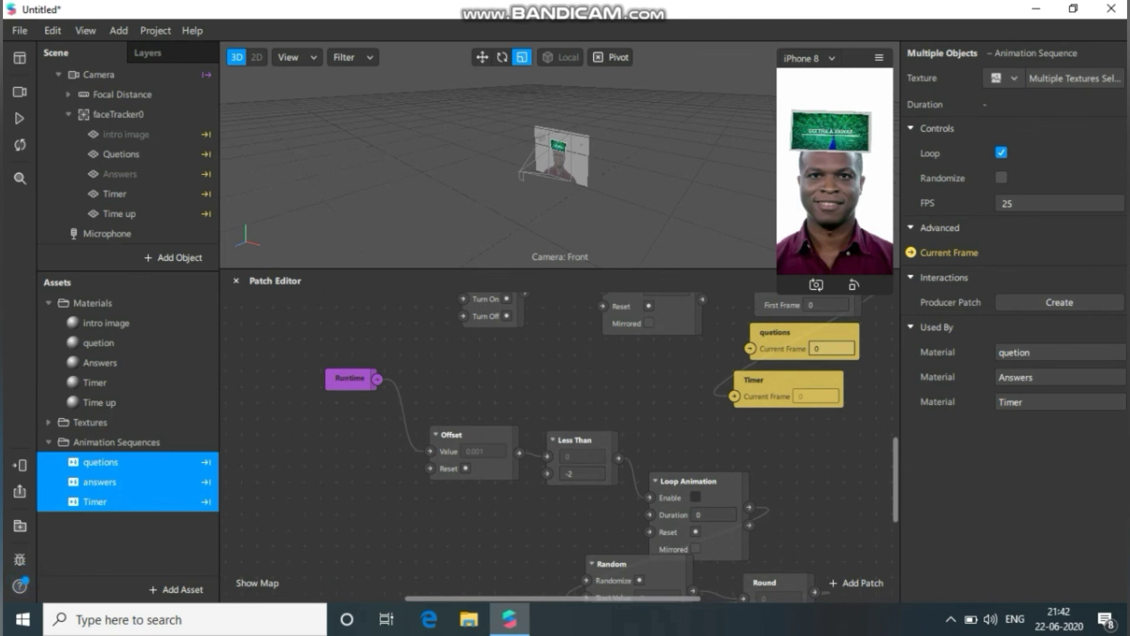
left_click_drag(783, 333, 798, 475)
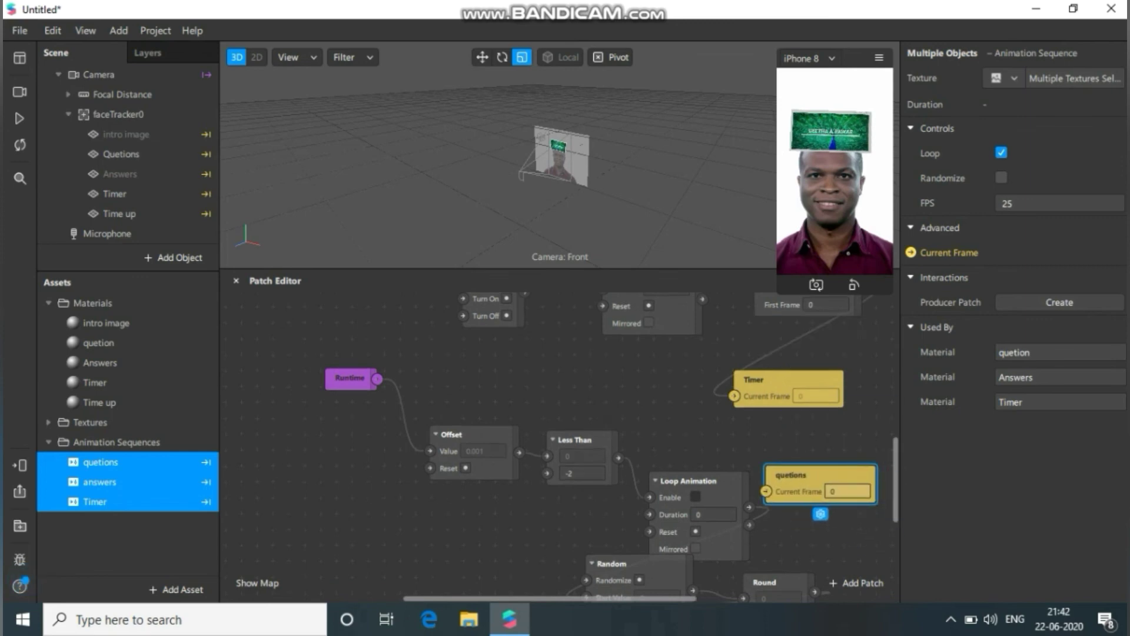
scroll(560, 436, "down", 4)
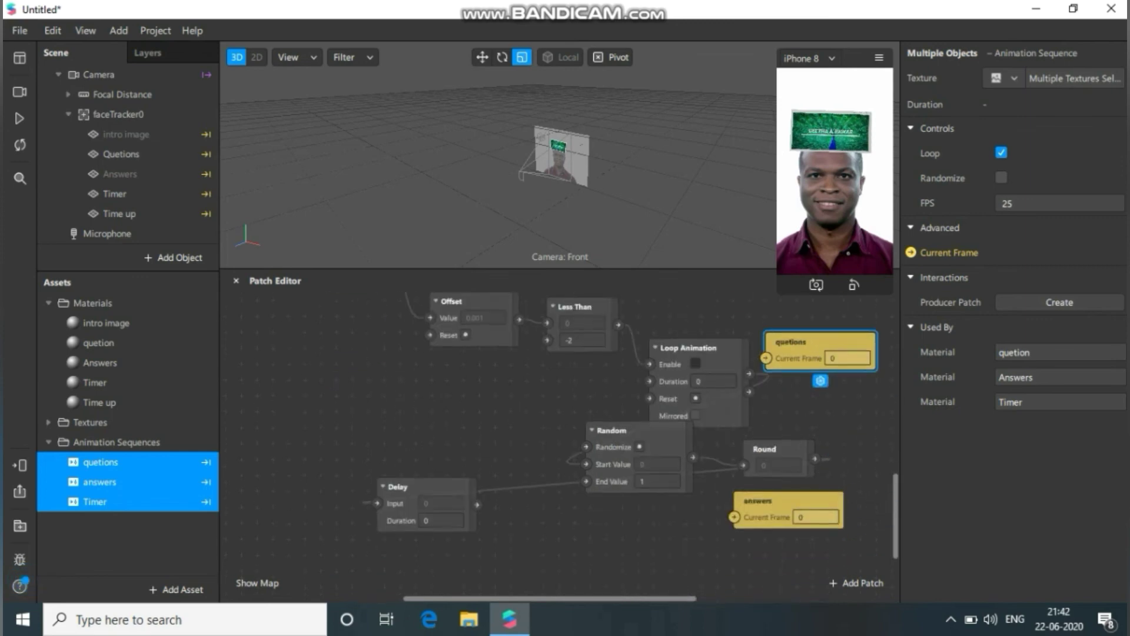
left_click_drag(791, 306, 761, 511)
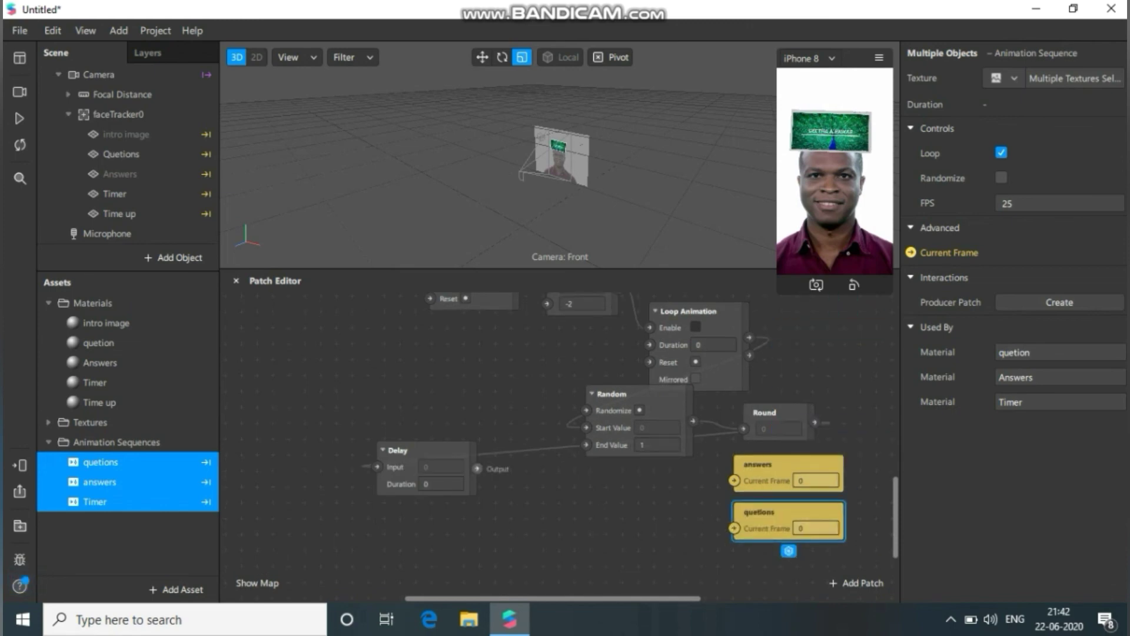
Step: Connect the new Delay patch's Output to the answers patch's Current Frame and set the Delay's Duration to 8
left_click_drag(477, 468, 735, 481)
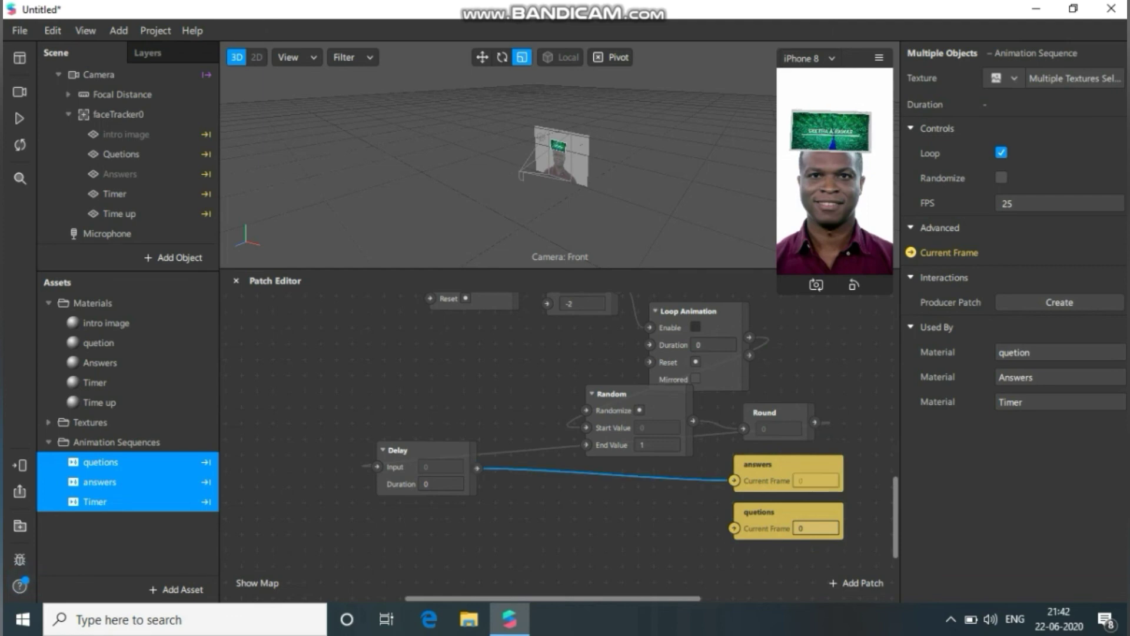
left_click(435, 483)
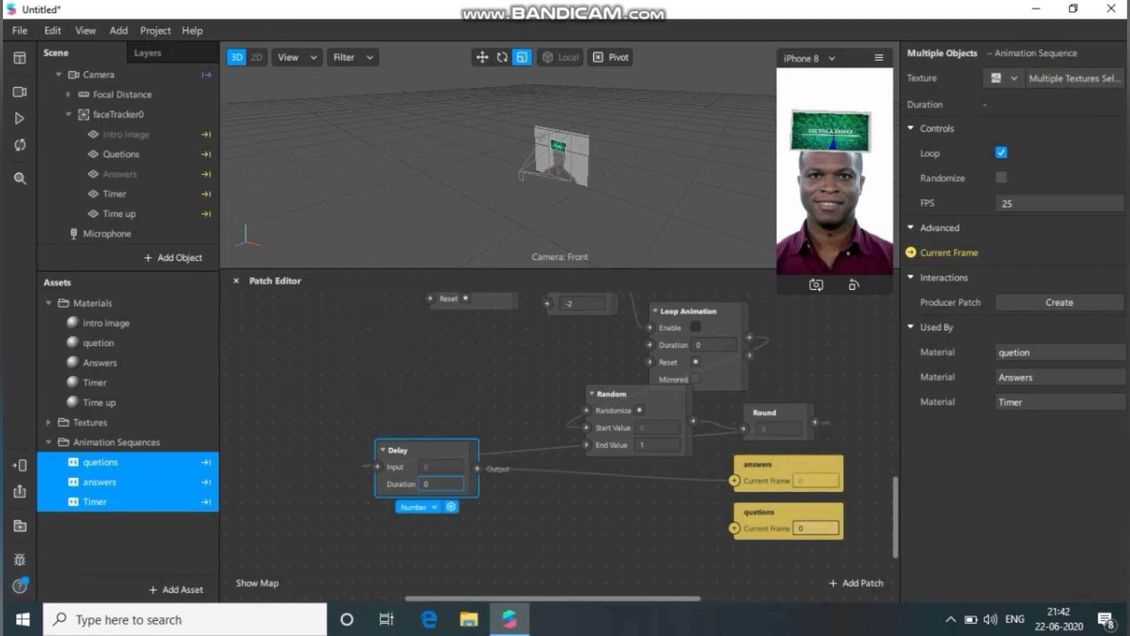
key("BackSpace")
scroll(557, 436, "up", 5)
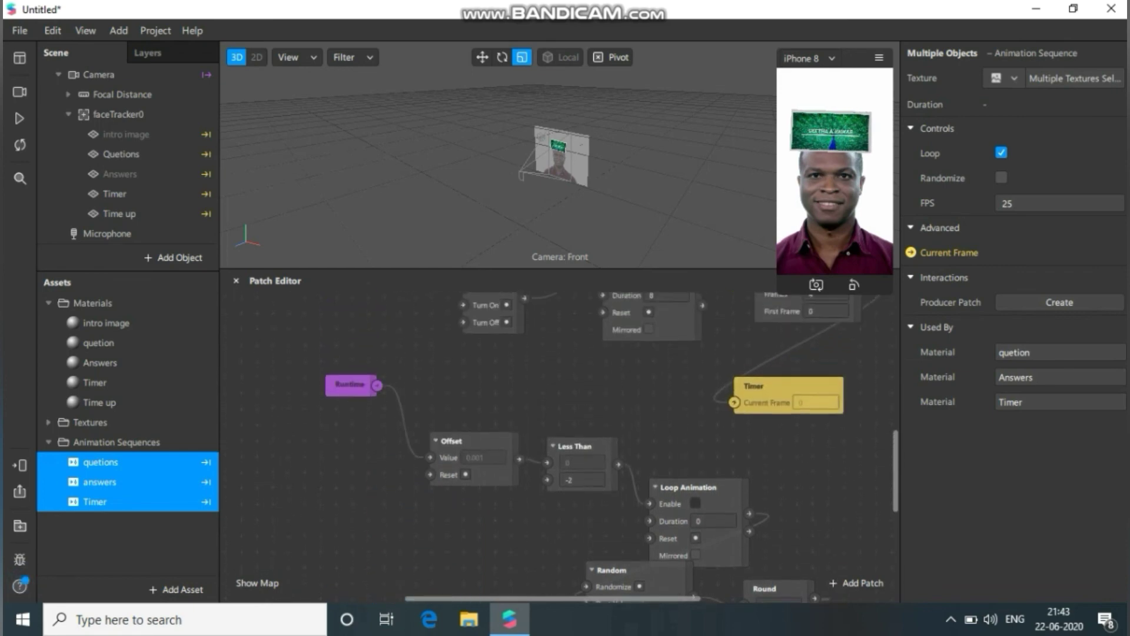
scroll(556, 436, "up", 1)
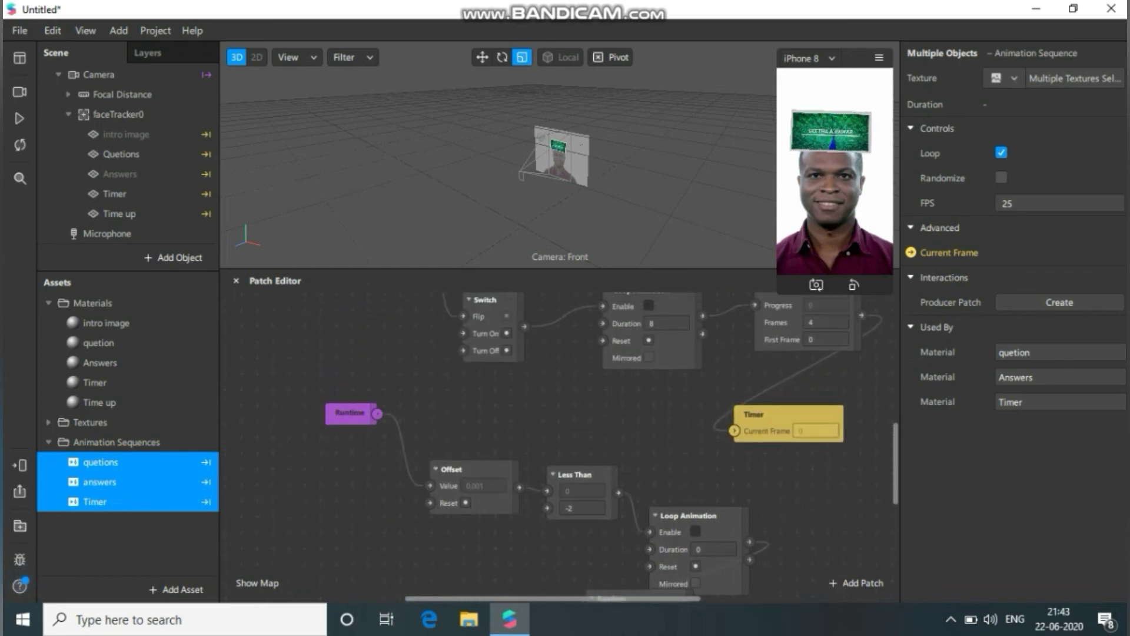
scroll(556, 435, "up", 1)
scroll(557, 436, "down", 3)
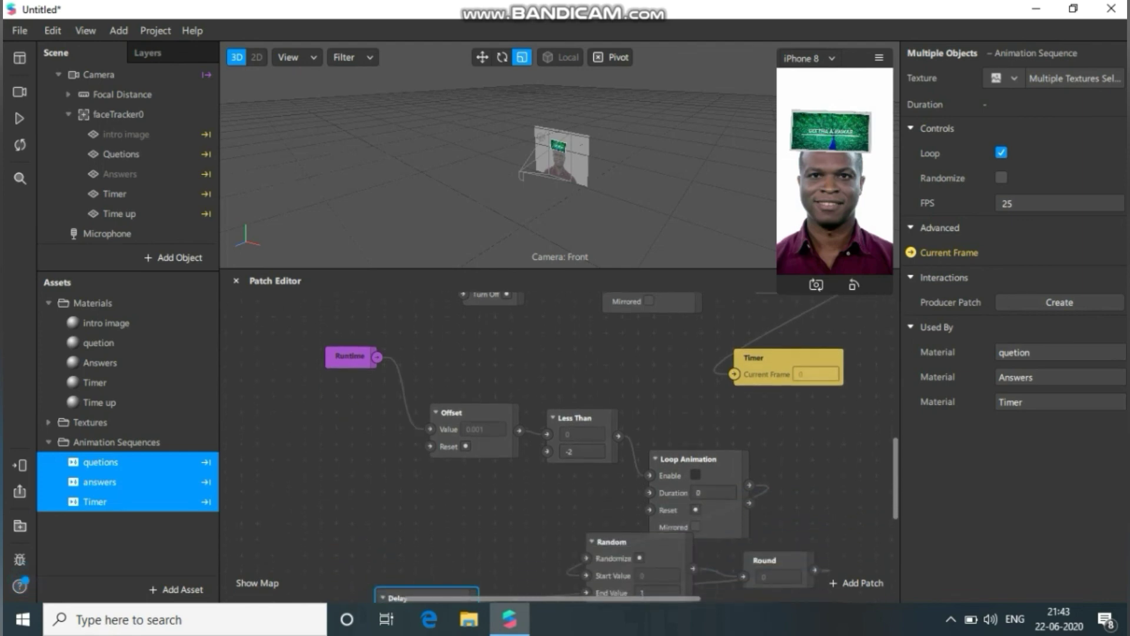
scroll(556, 436, "down", 5)
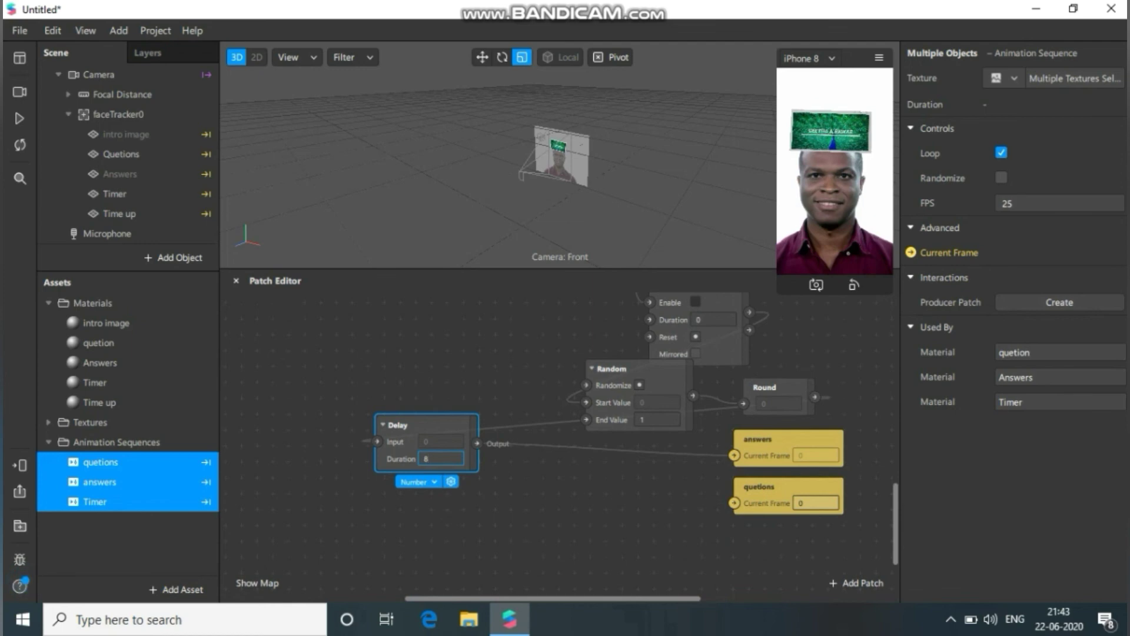
Step: Connect the Round patch's output to the quetions patch's Current Frame
left_click_drag(814, 397, 734, 503)
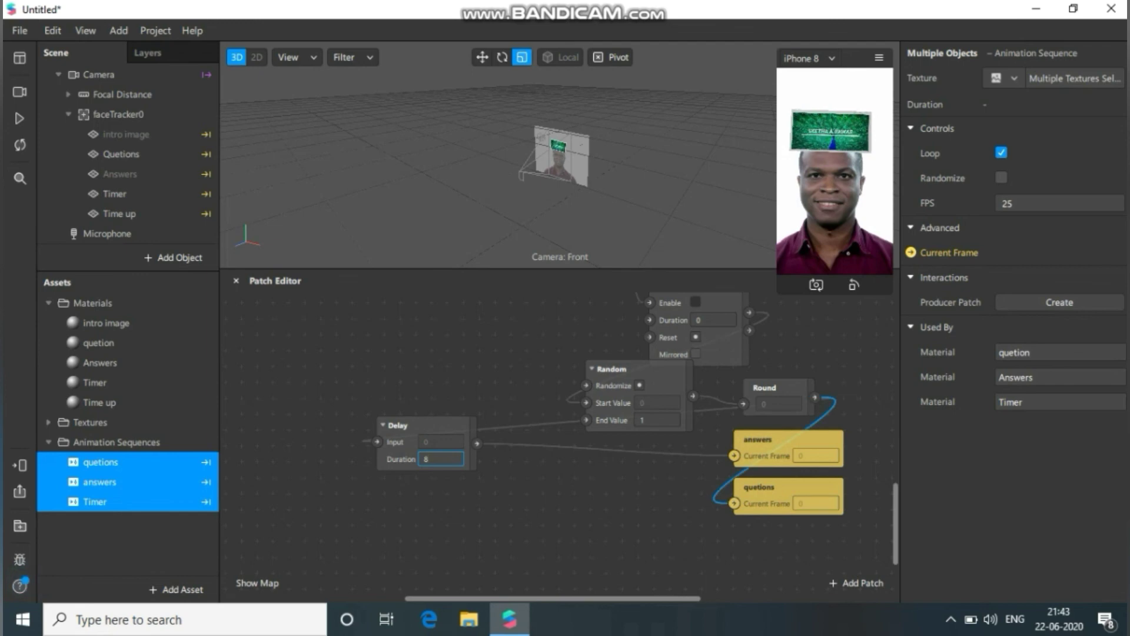
scroll(557, 435, "up", 5)
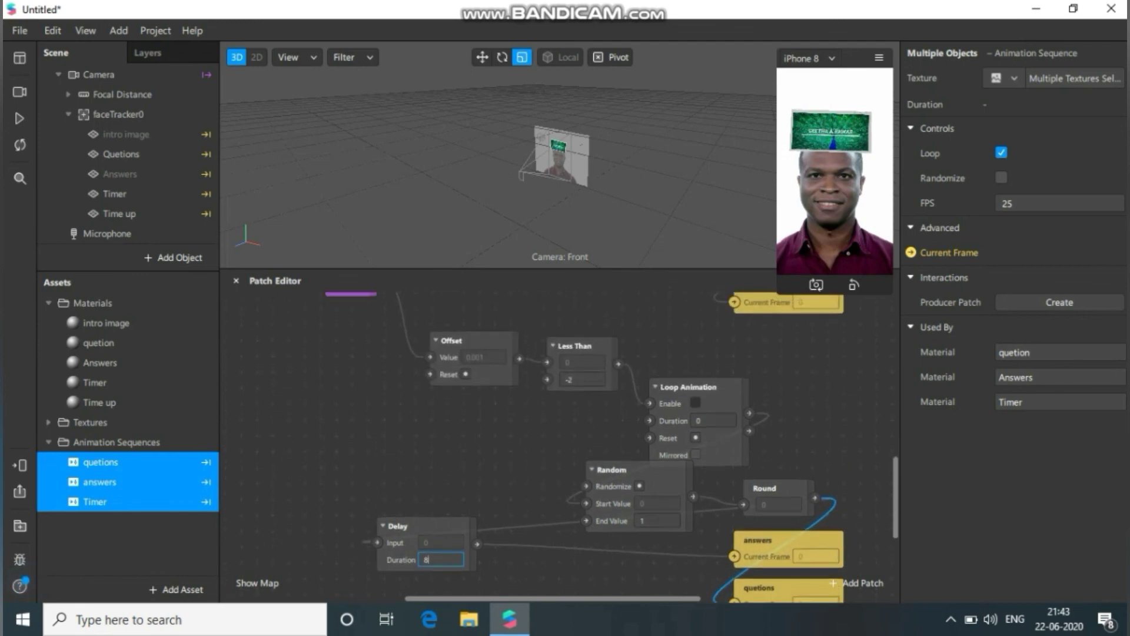
scroll(557, 436, "up", 7)
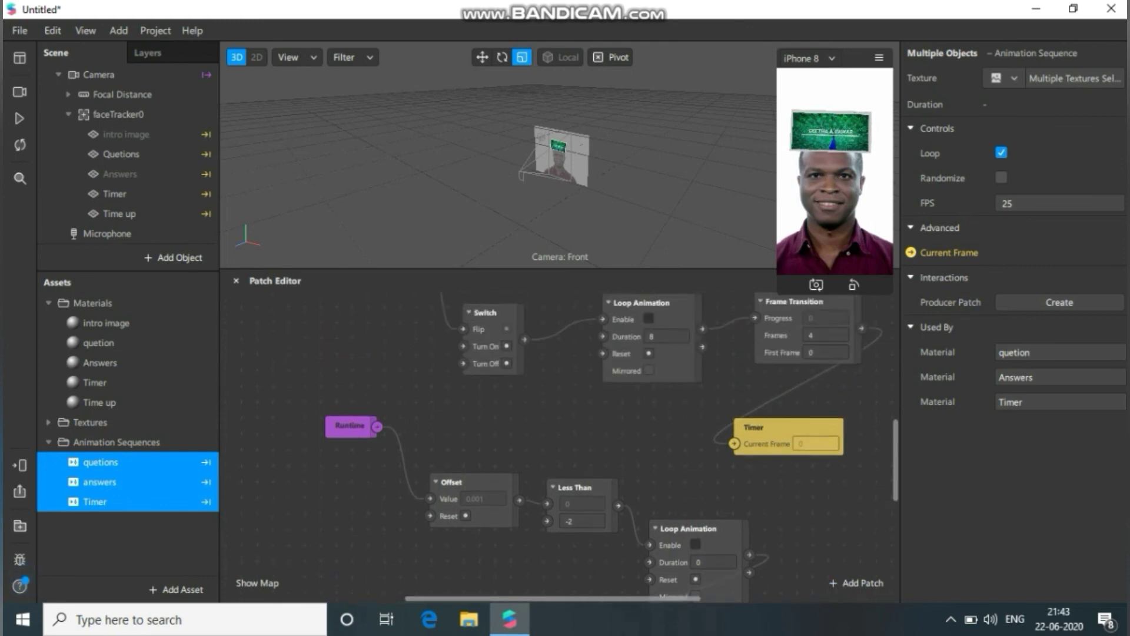
Step: Move the Camera patch down beside the Pulse patch, closer to the Runtime and Offset patches
scroll(557, 435, "down", 10)
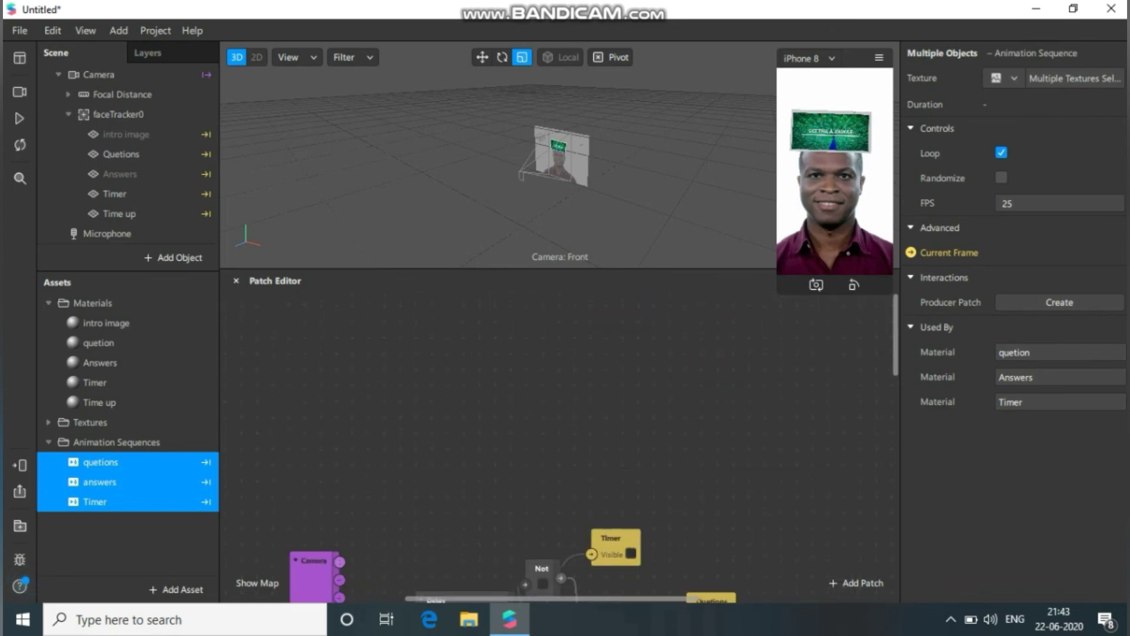
scroll(556, 435, "down", 5)
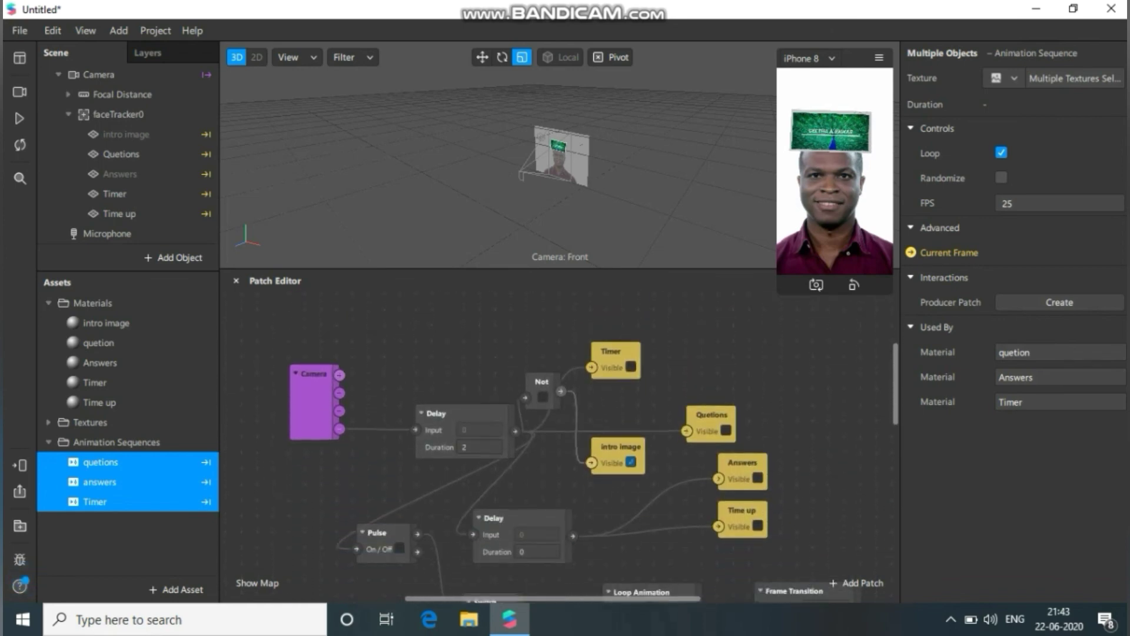
scroll(557, 436, "down", 3)
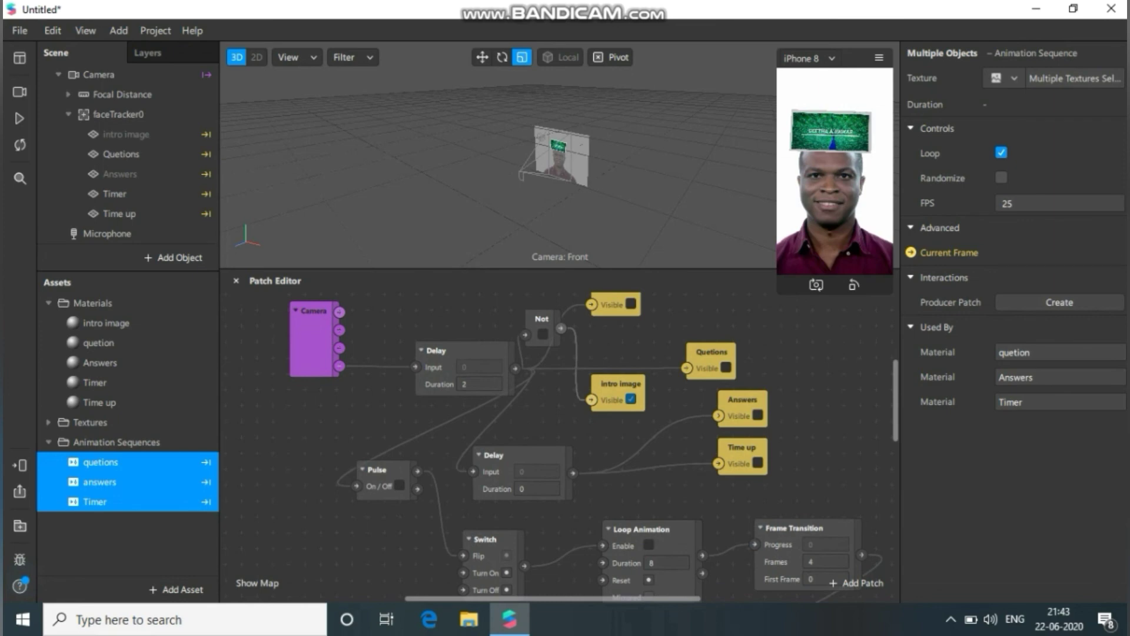
left_click_drag(312, 335, 262, 518)
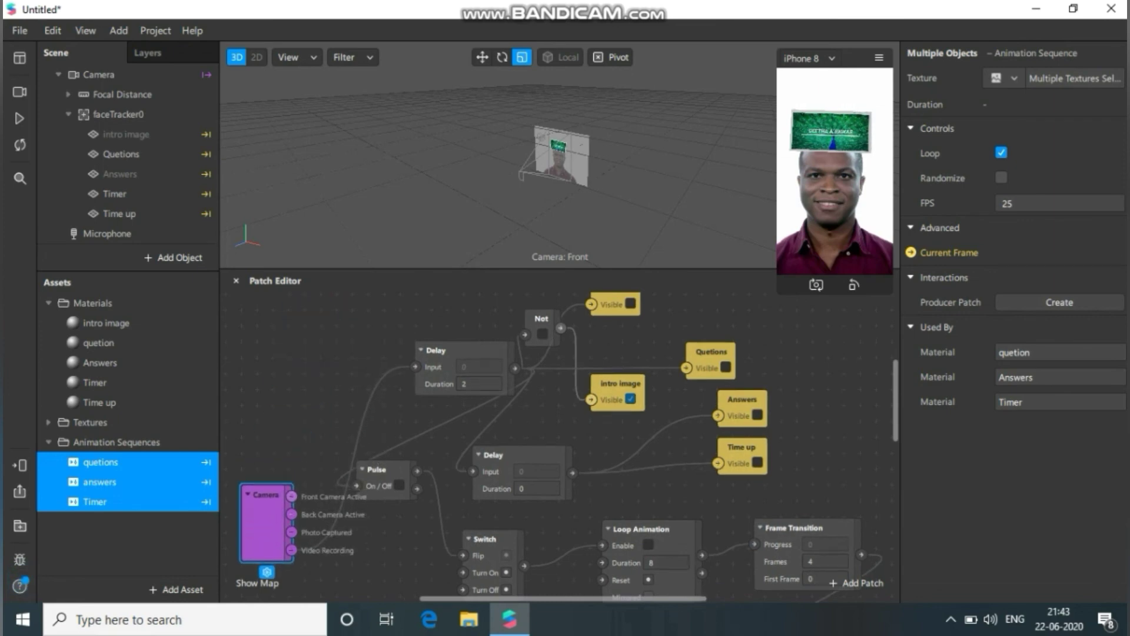
Step: Connect the Camera patch's Video Recording output to the Offset patch's Reset input
scroll(559, 448, "down", 7)
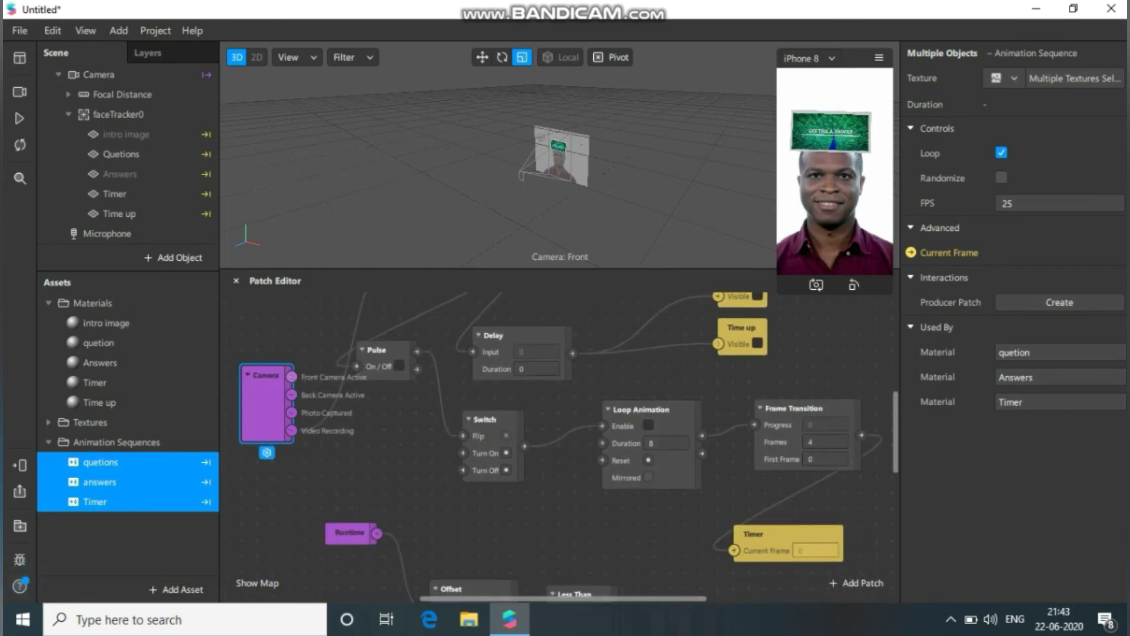
scroll(565, 447, "down", 2)
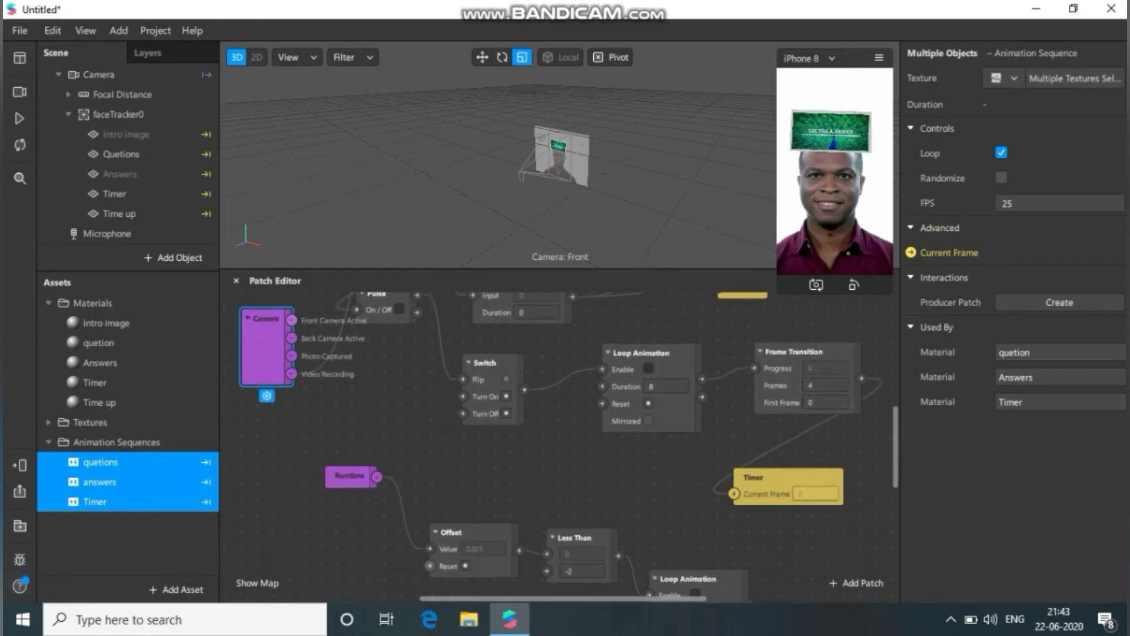
mouse_move(430, 566)
left_mouse_down()
mouse_move(413, 510)
mouse_move(297, 381)
left_mouse_up()
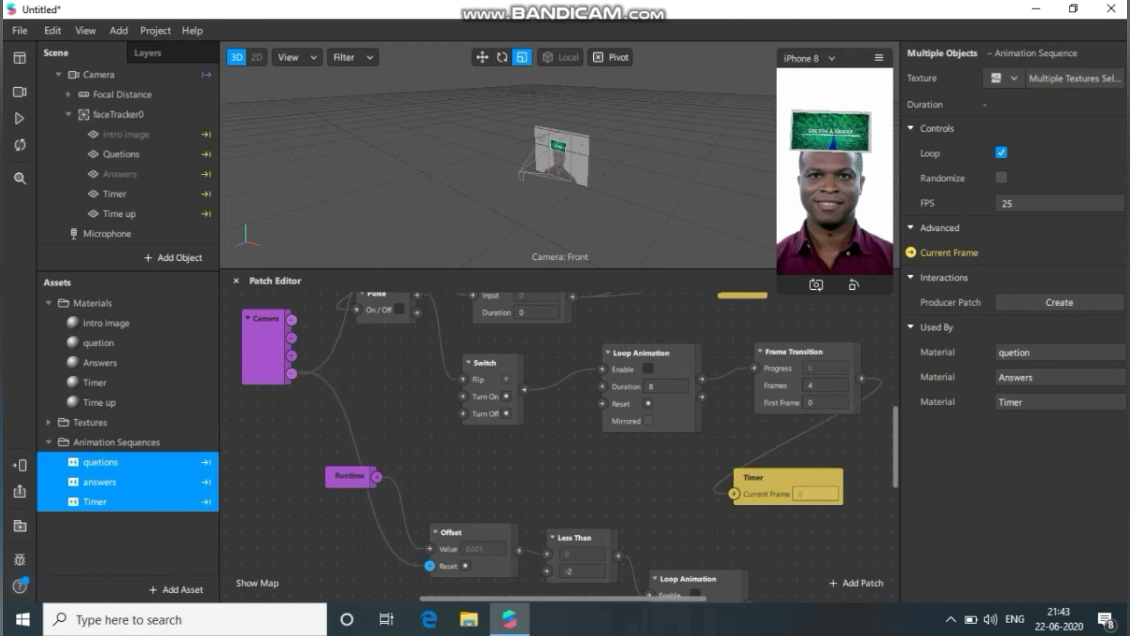
left_click_drag(296, 381, 292, 374)
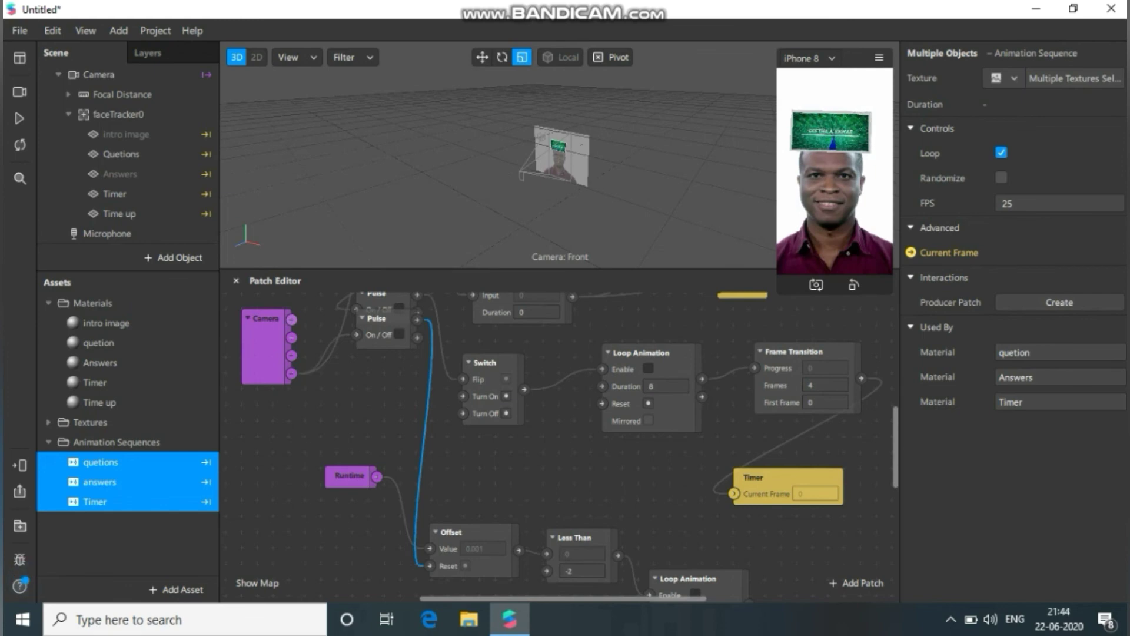
Step: Send the finished effect to the Instagram Camera app for testing
scroll(559, 442, "up", 6)
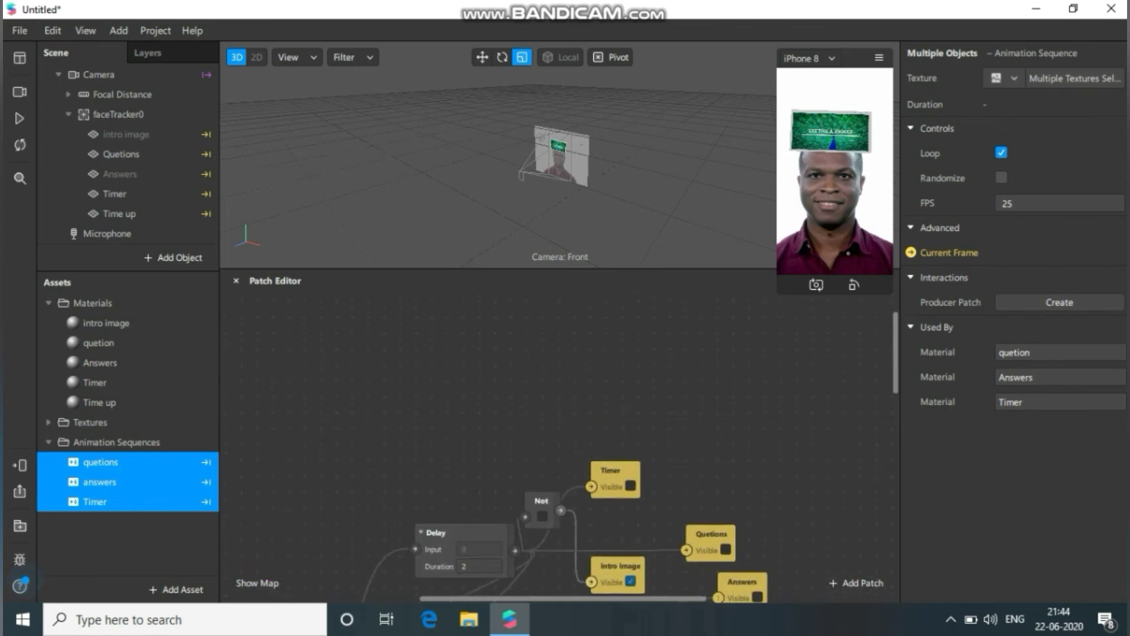
scroll(559, 442, "down", 6)
scroll(630, 448, "up", 10)
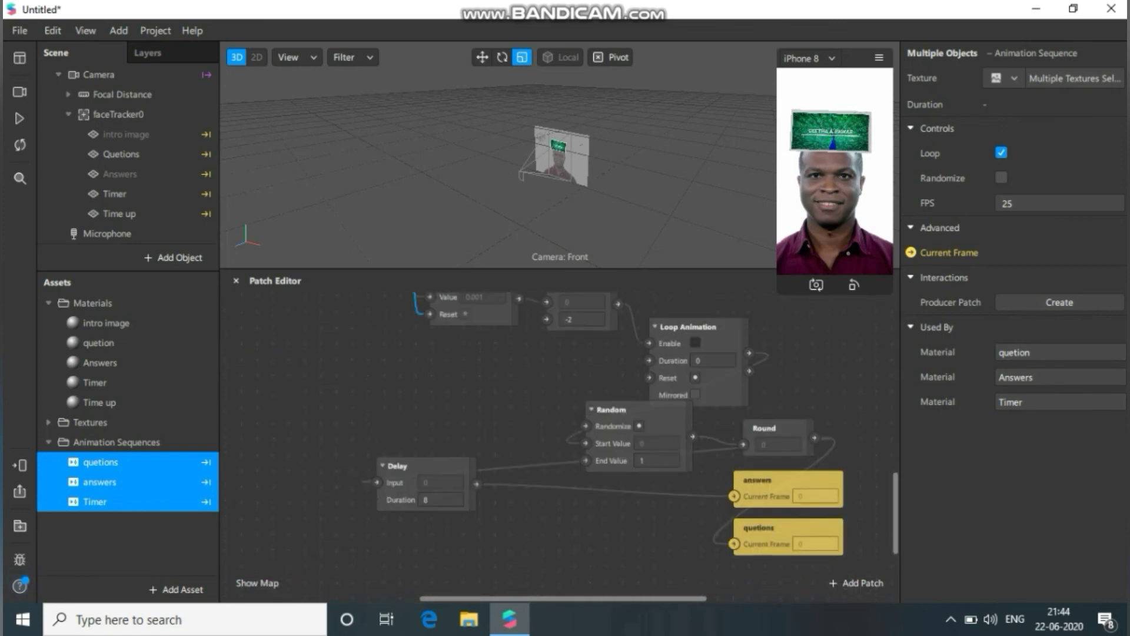
scroll(559, 436, "down", 5)
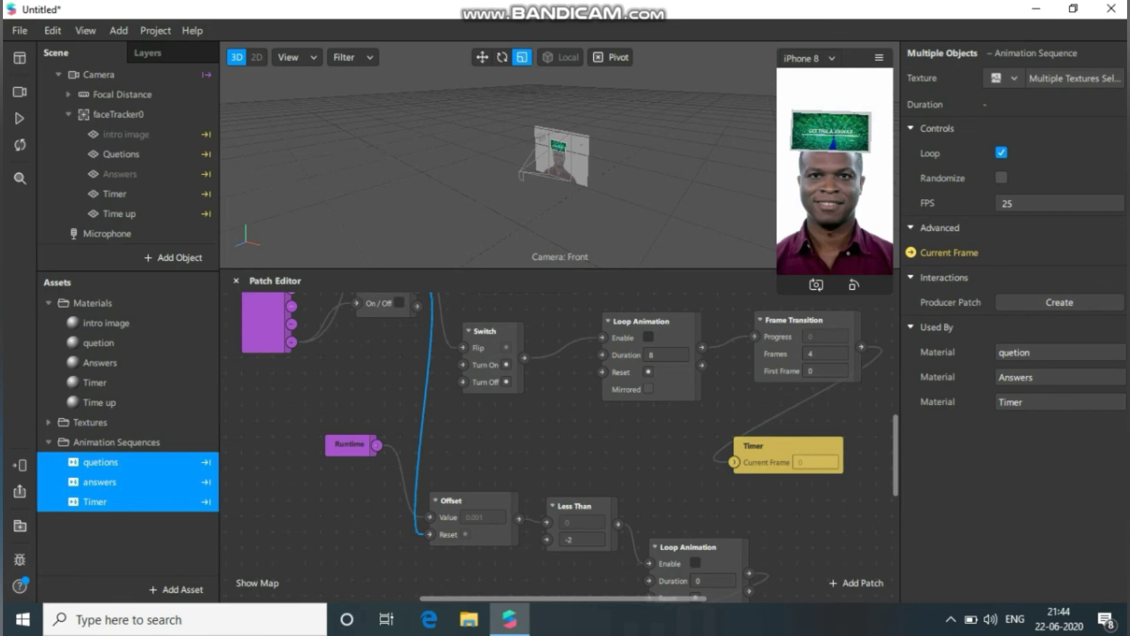
left_click(19, 465)
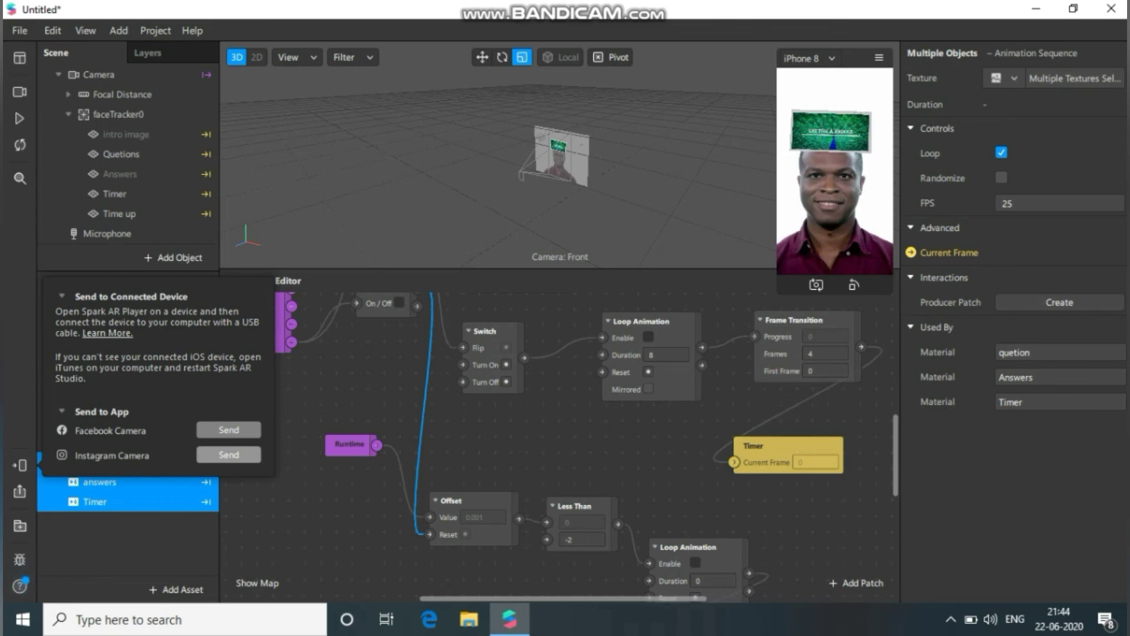
left_click(228, 454)
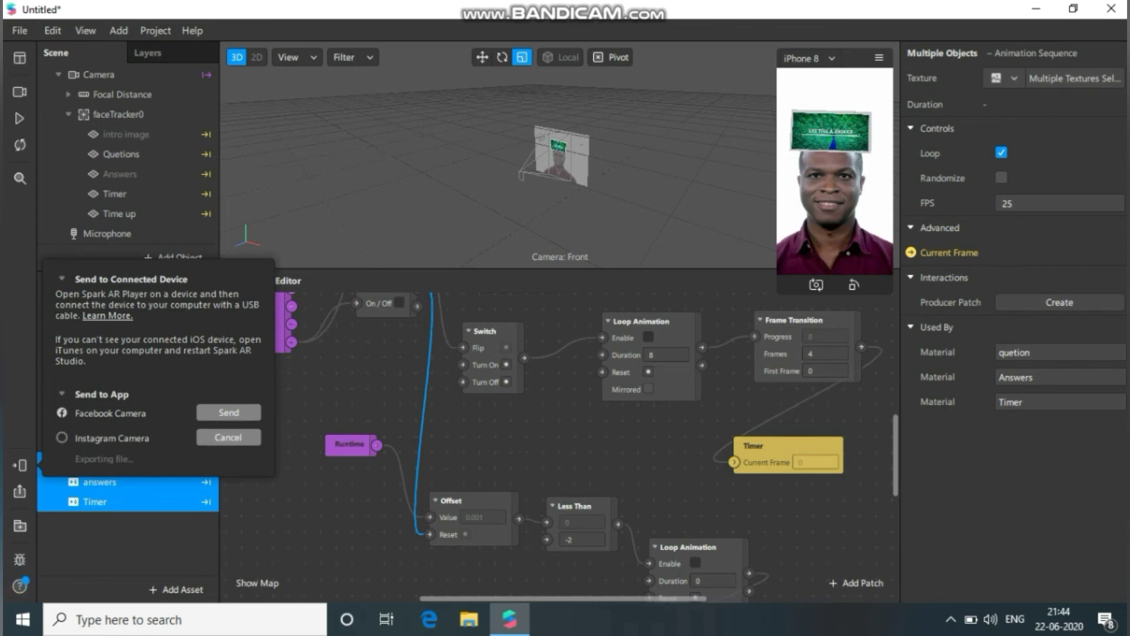